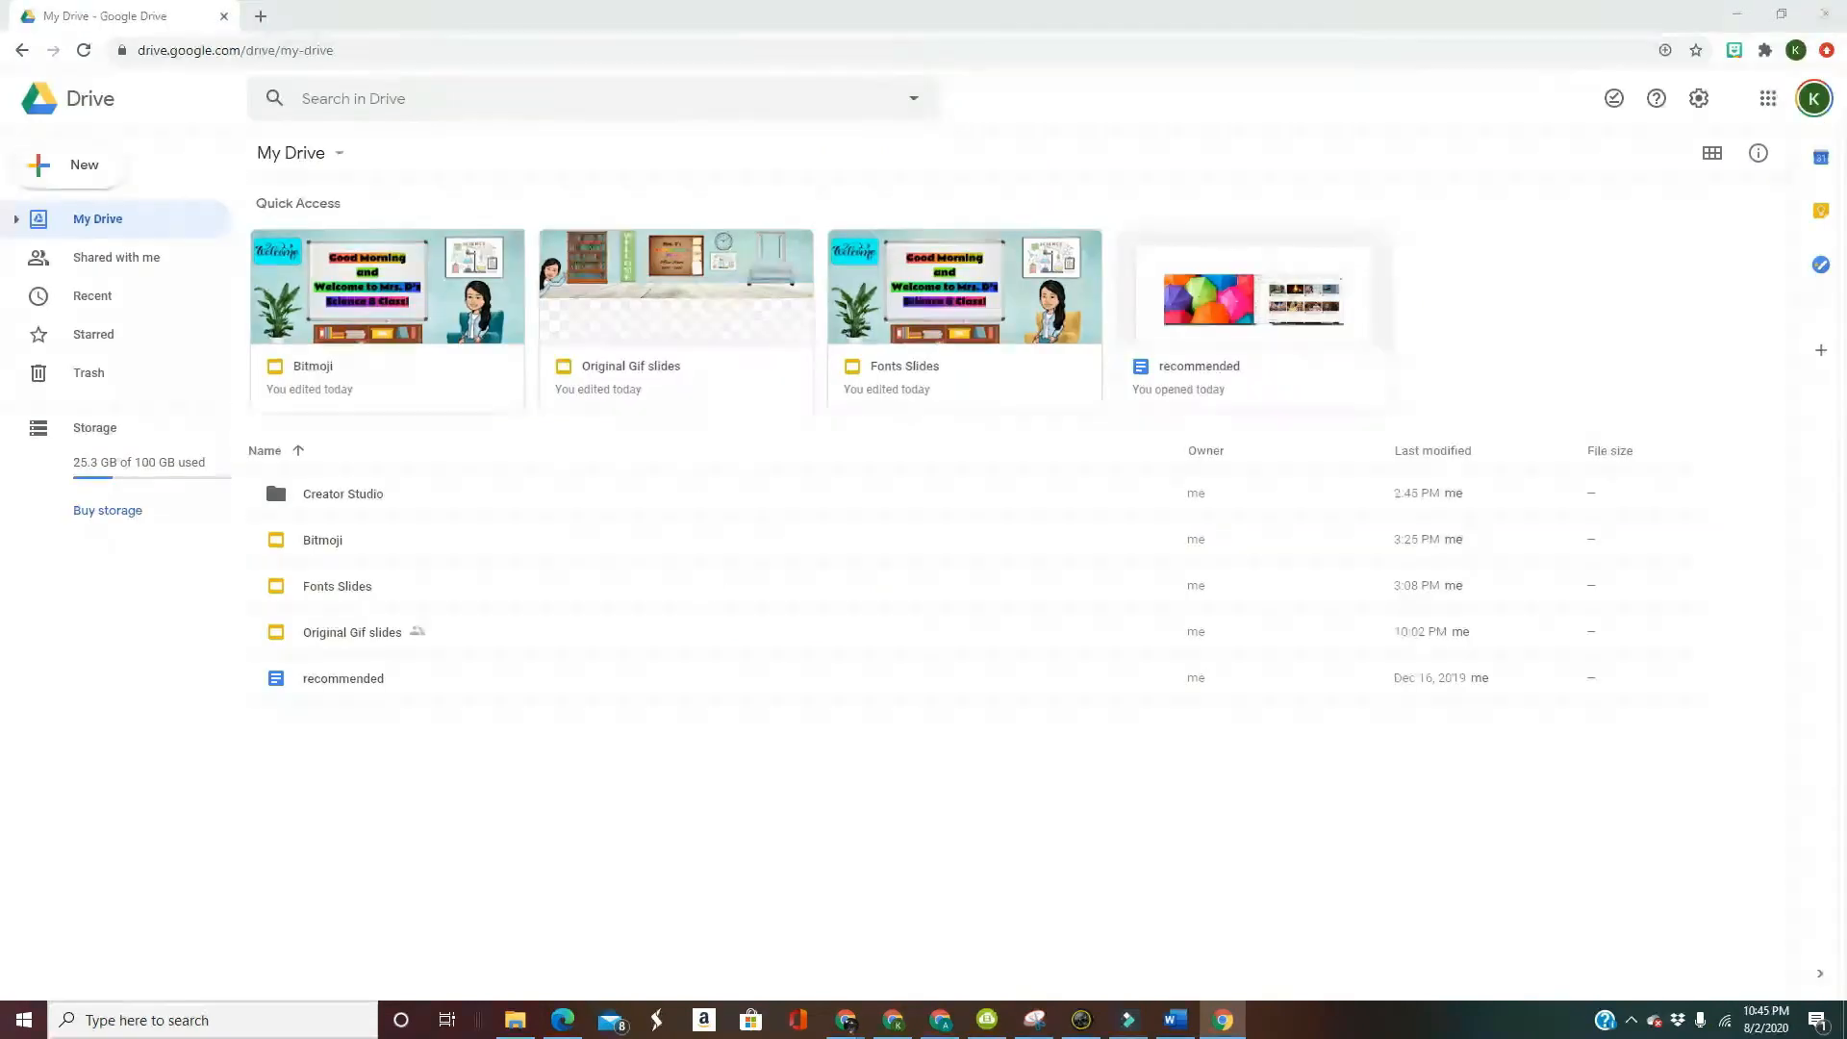
# Step: Create a new blank Google Slides presentation from Drive
pyautogui.click(69, 179)
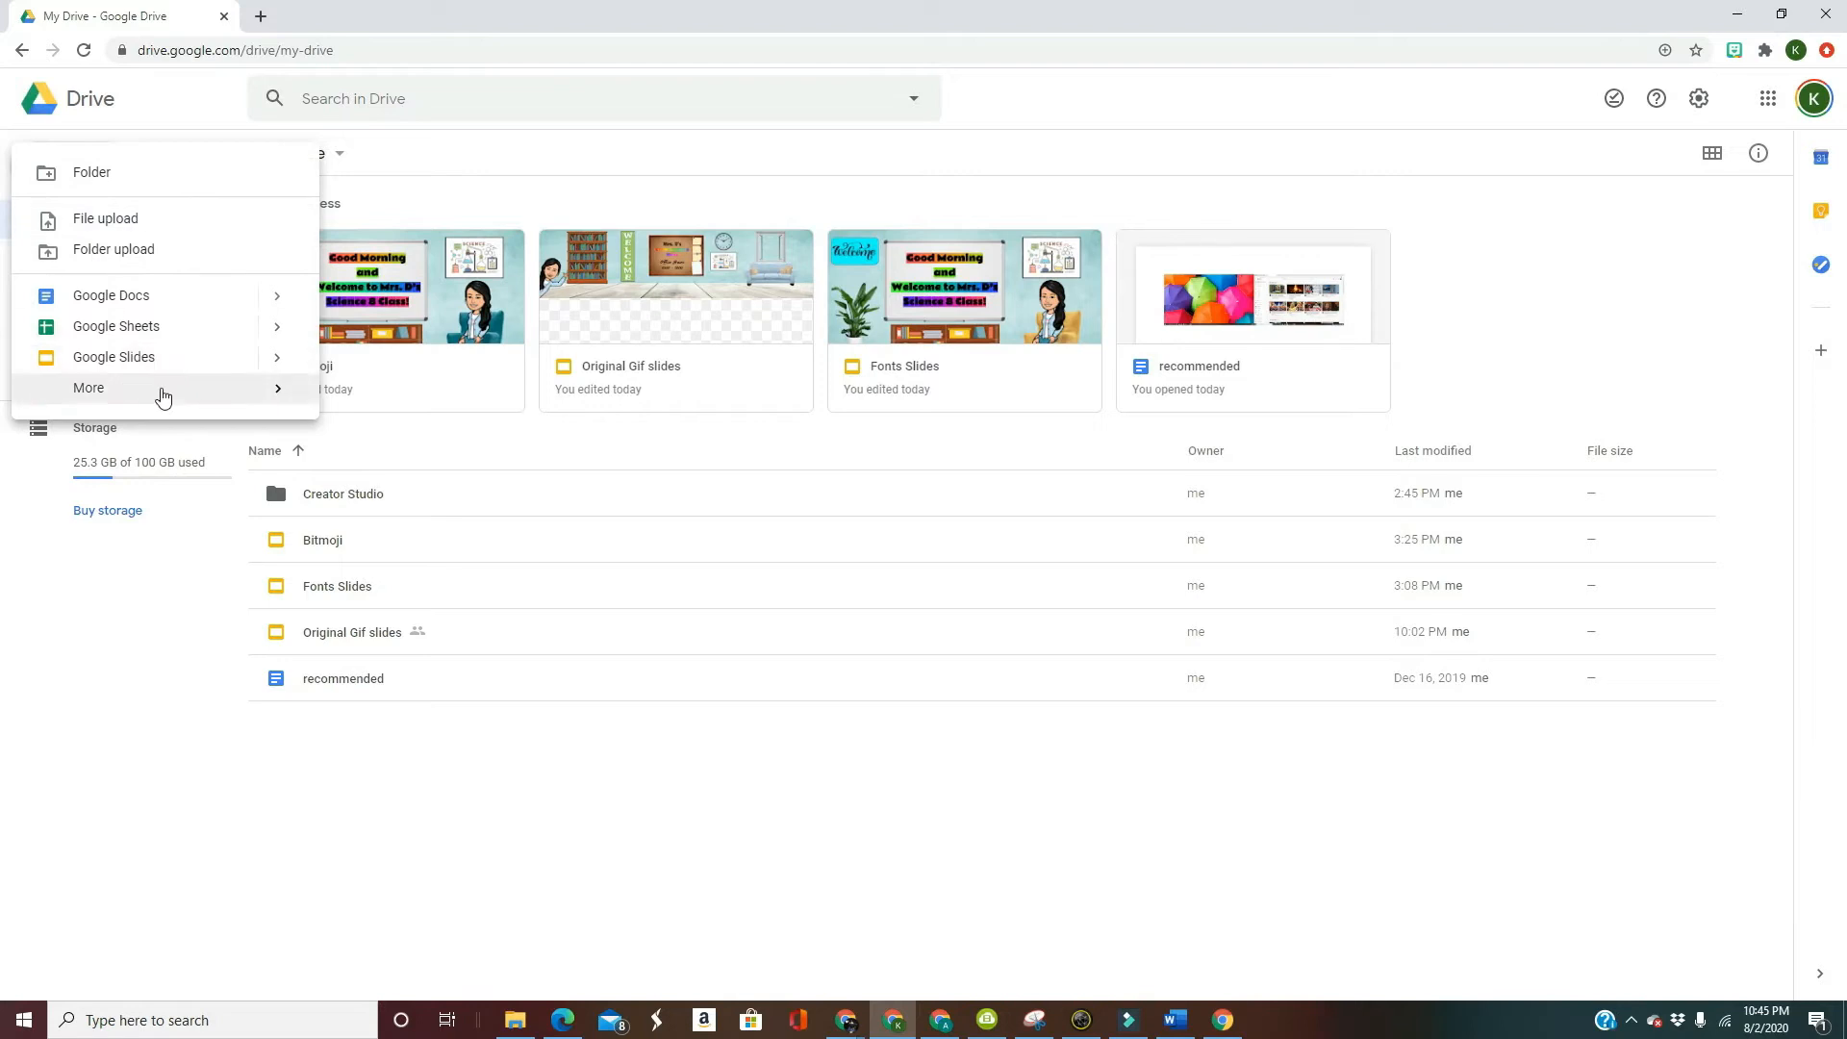
pyautogui.moveTo(280, 359)
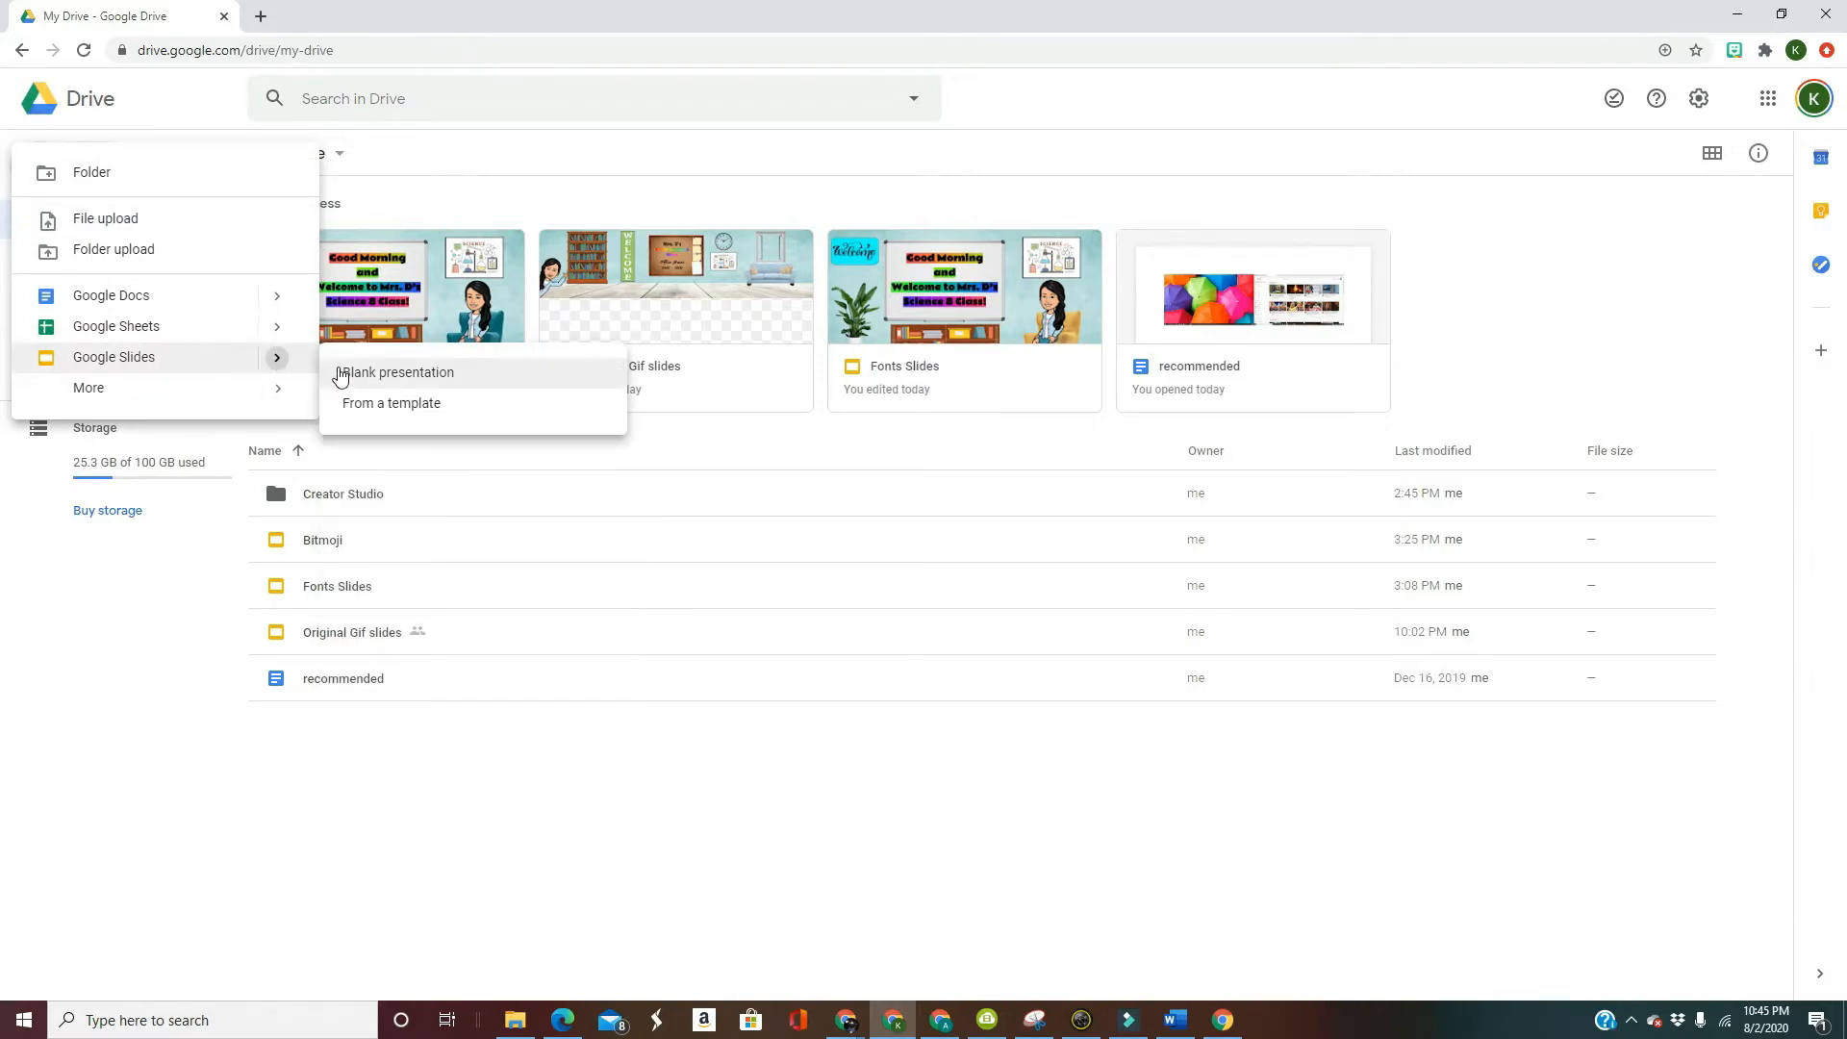
pyautogui.click(339, 372)
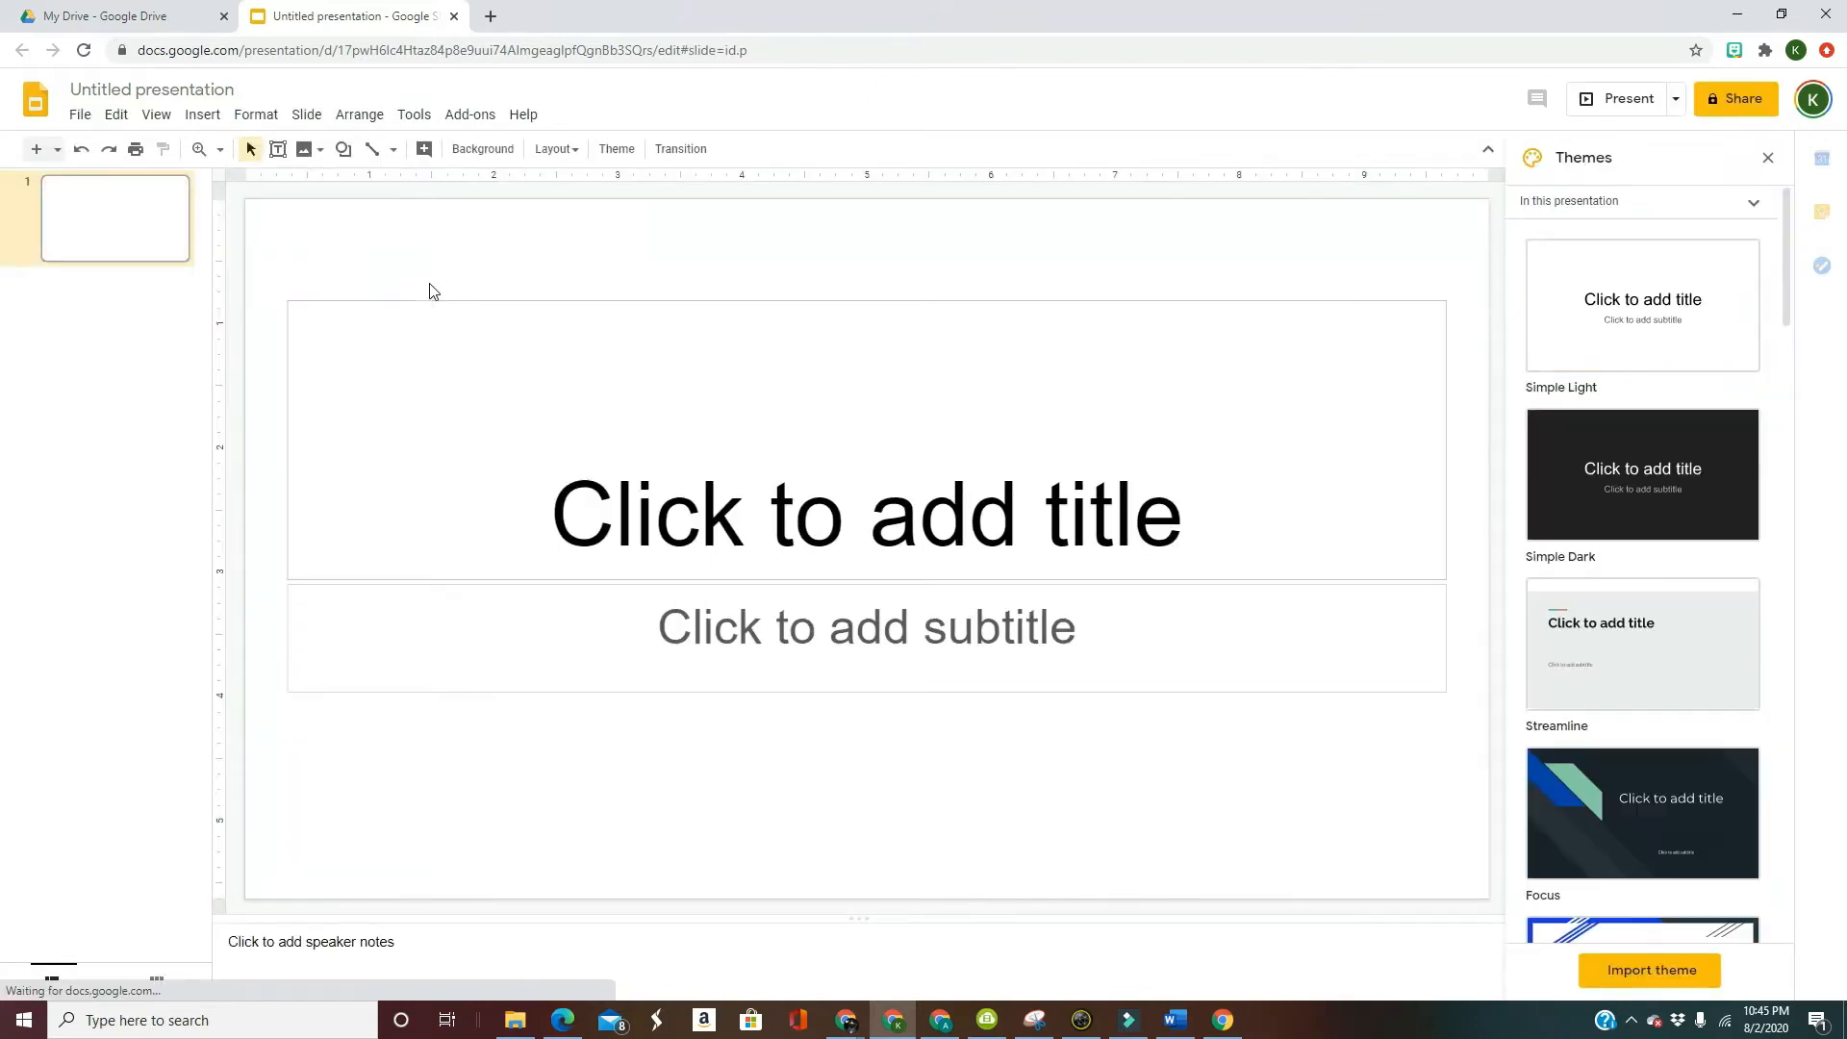
# Step: Close the theme suggestions and delete both the title and subtitle placeholders from the first slide
pyautogui.click(1769, 157)
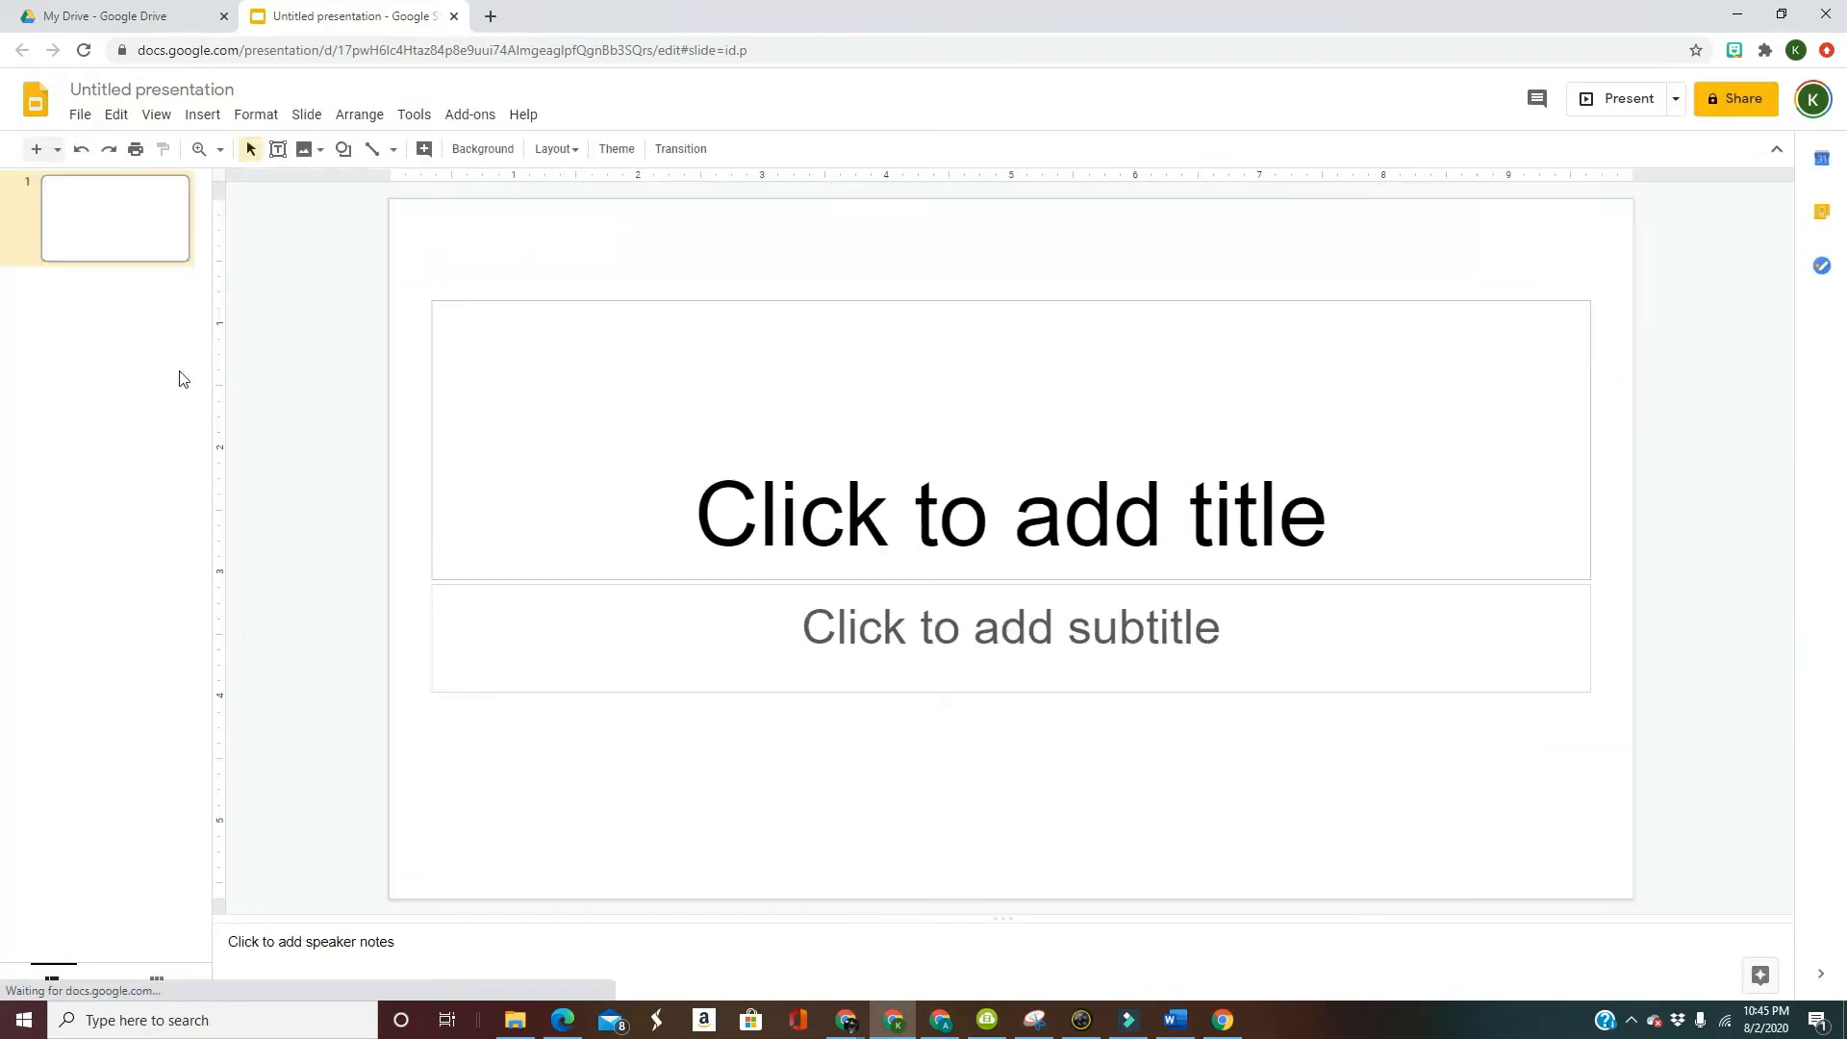
pyautogui.moveTo(425, 281); pyautogui.dragTo(1595, 742)
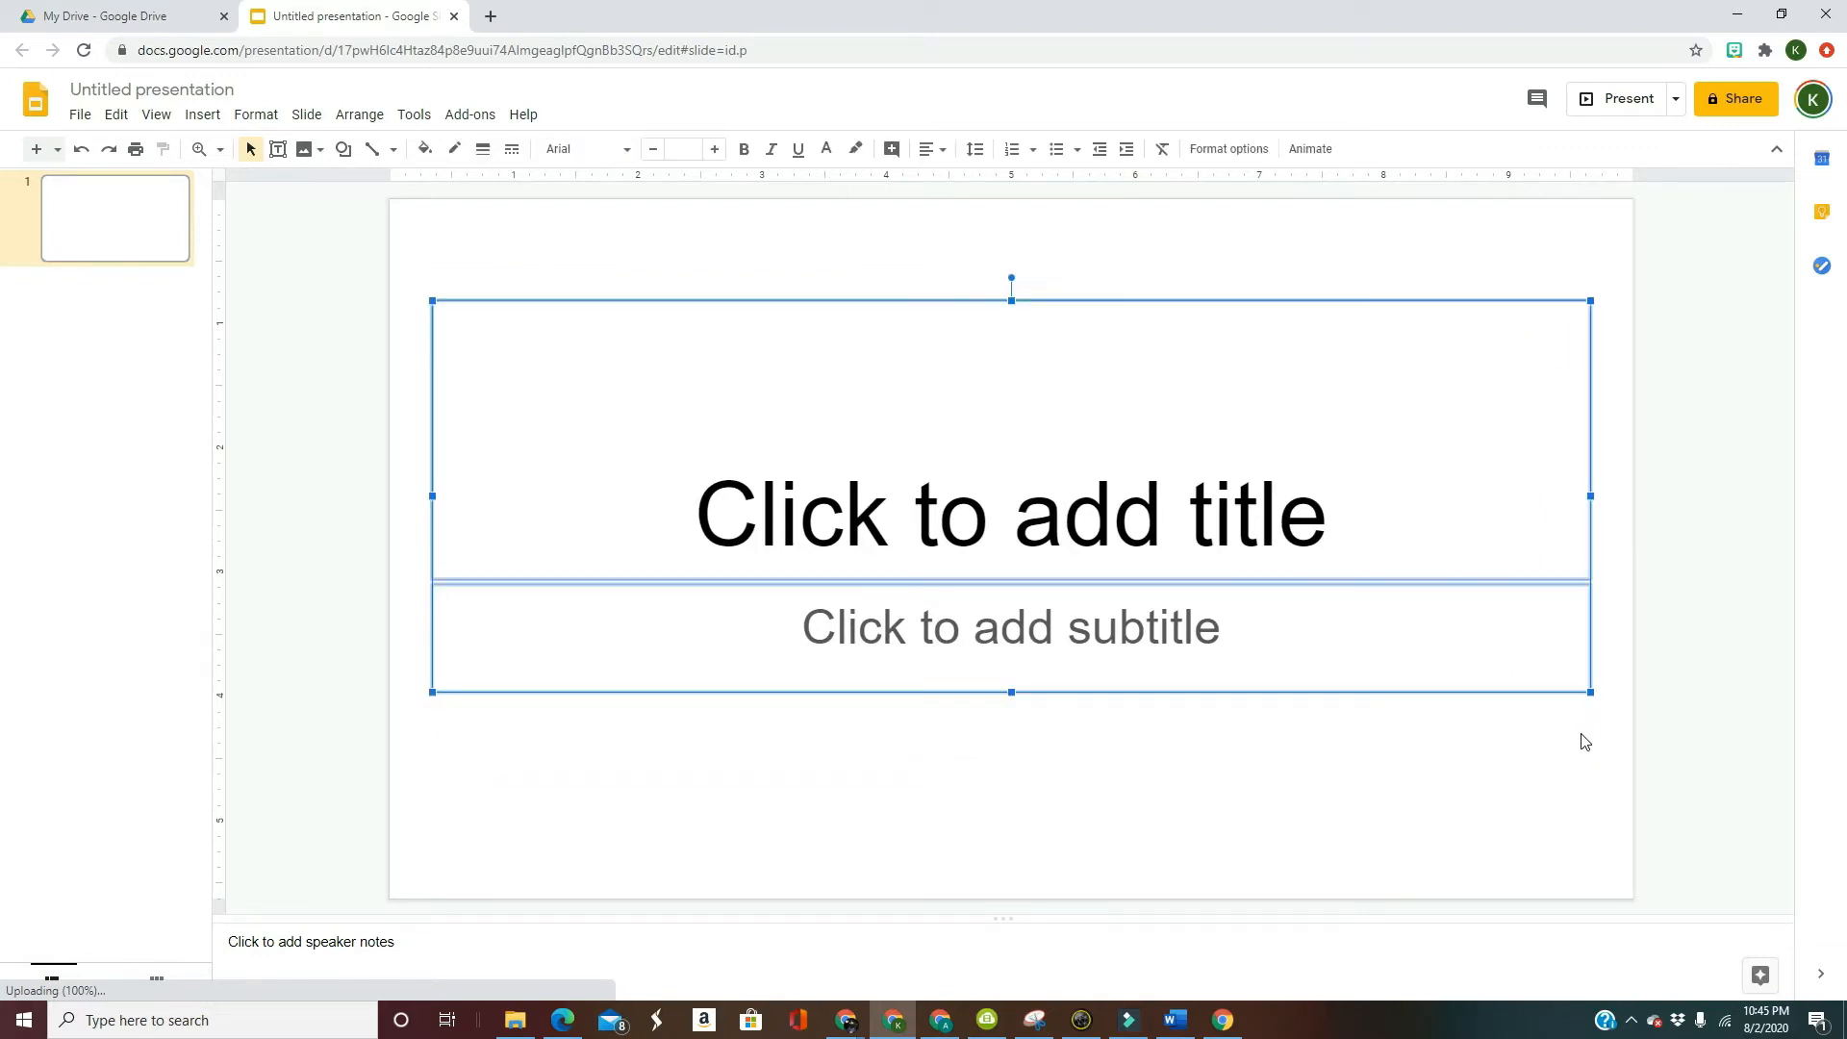
pyautogui.press('Delete')
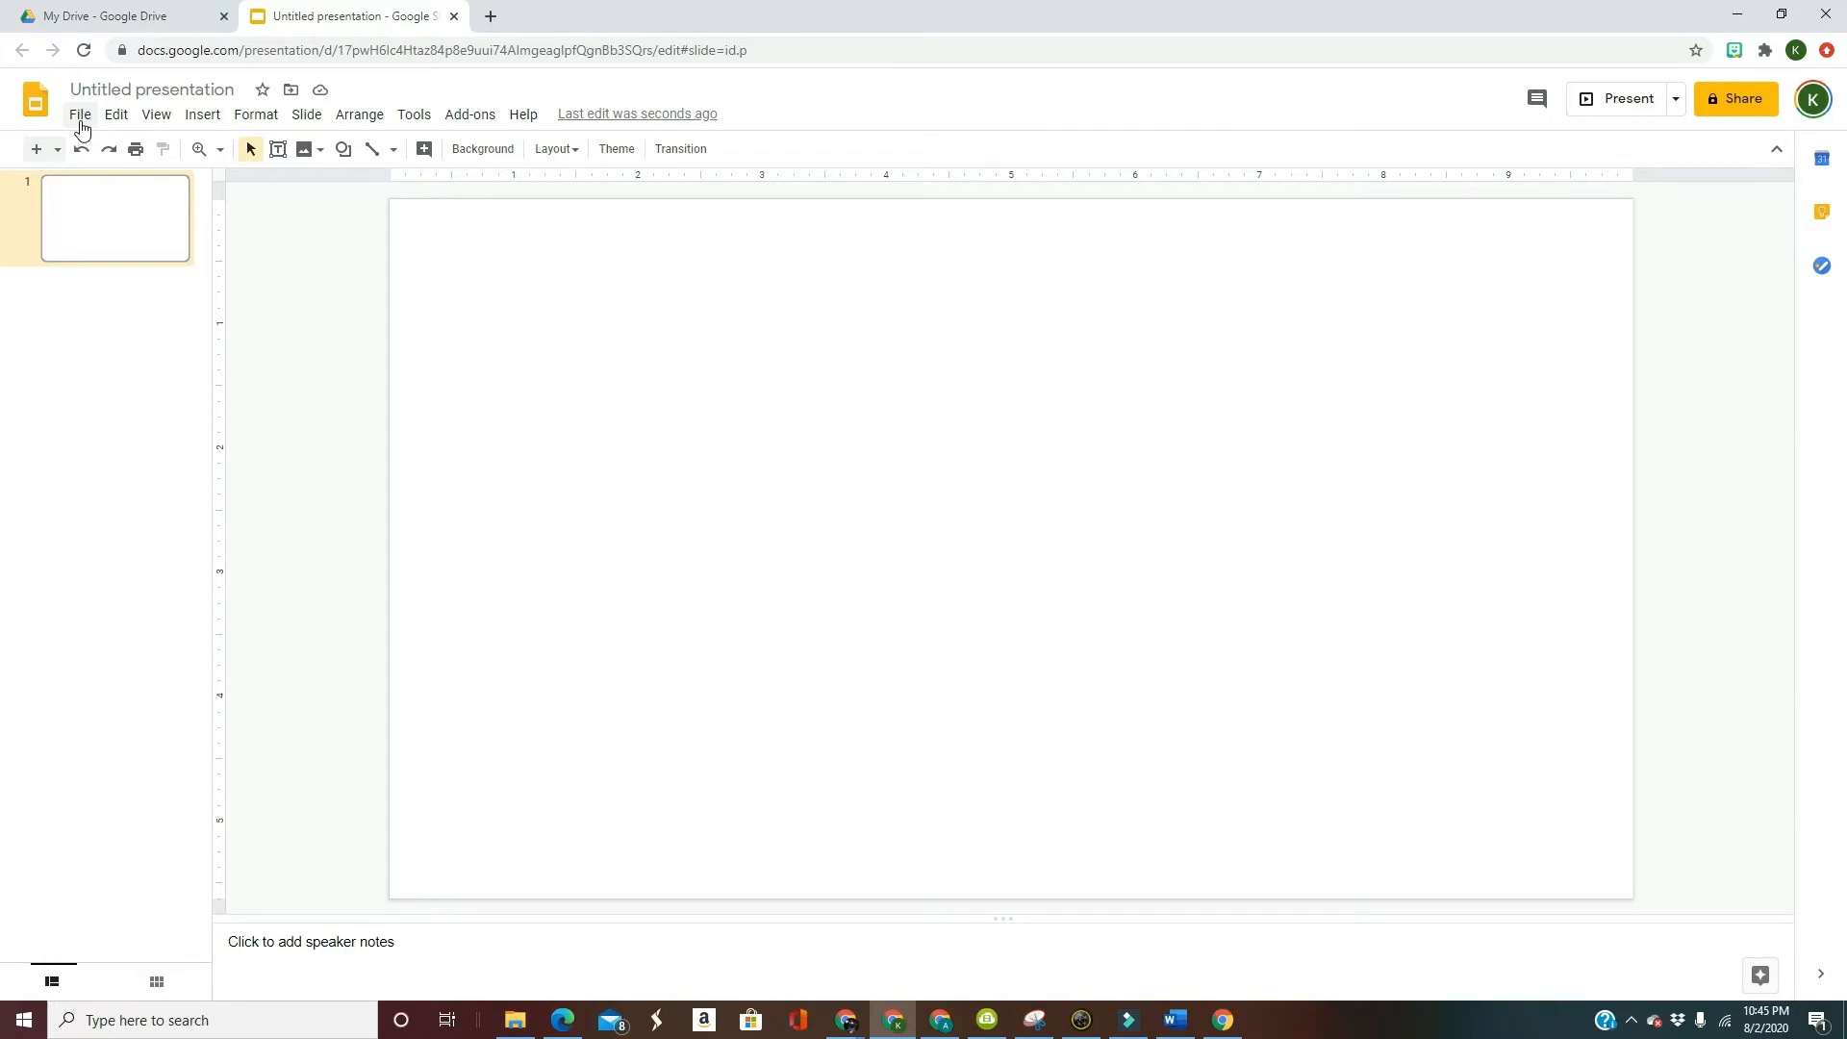
# Step: Set the presentation's page size to a custom 16.67 x 4.17 inches
pyautogui.click(81, 124)
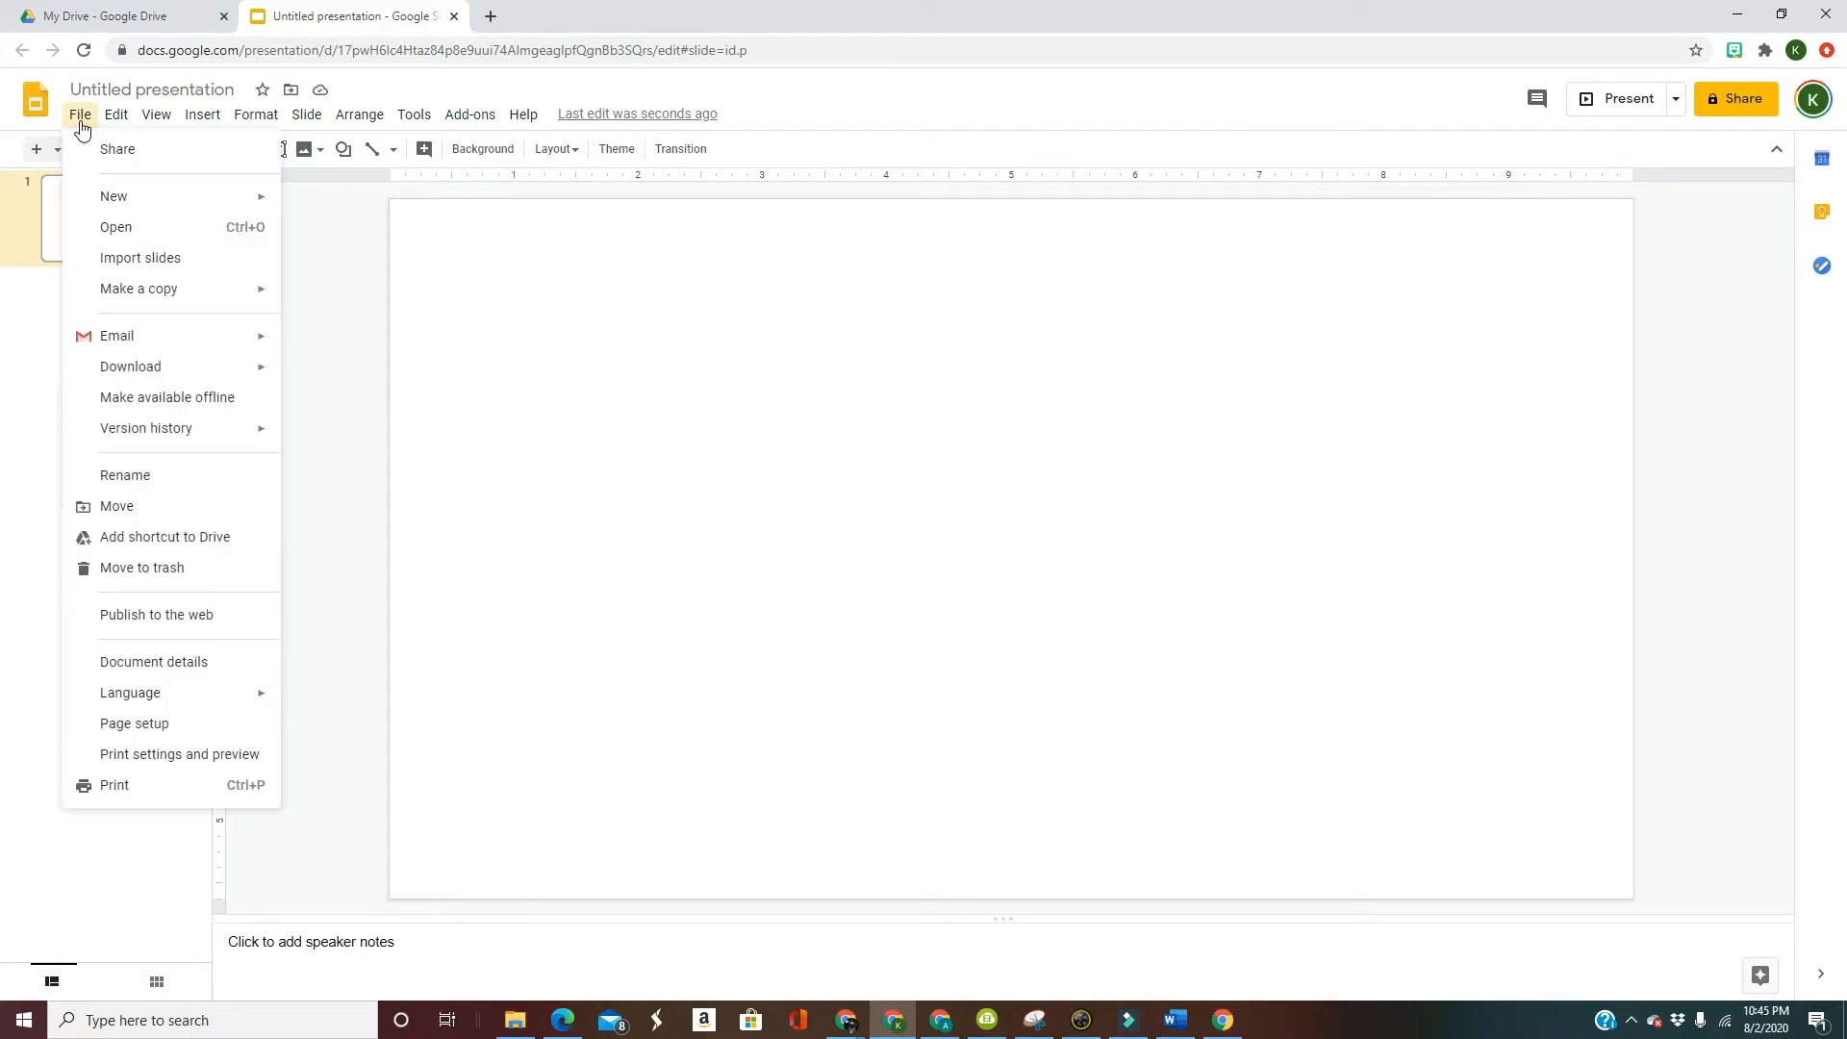
pyautogui.click(125, 728)
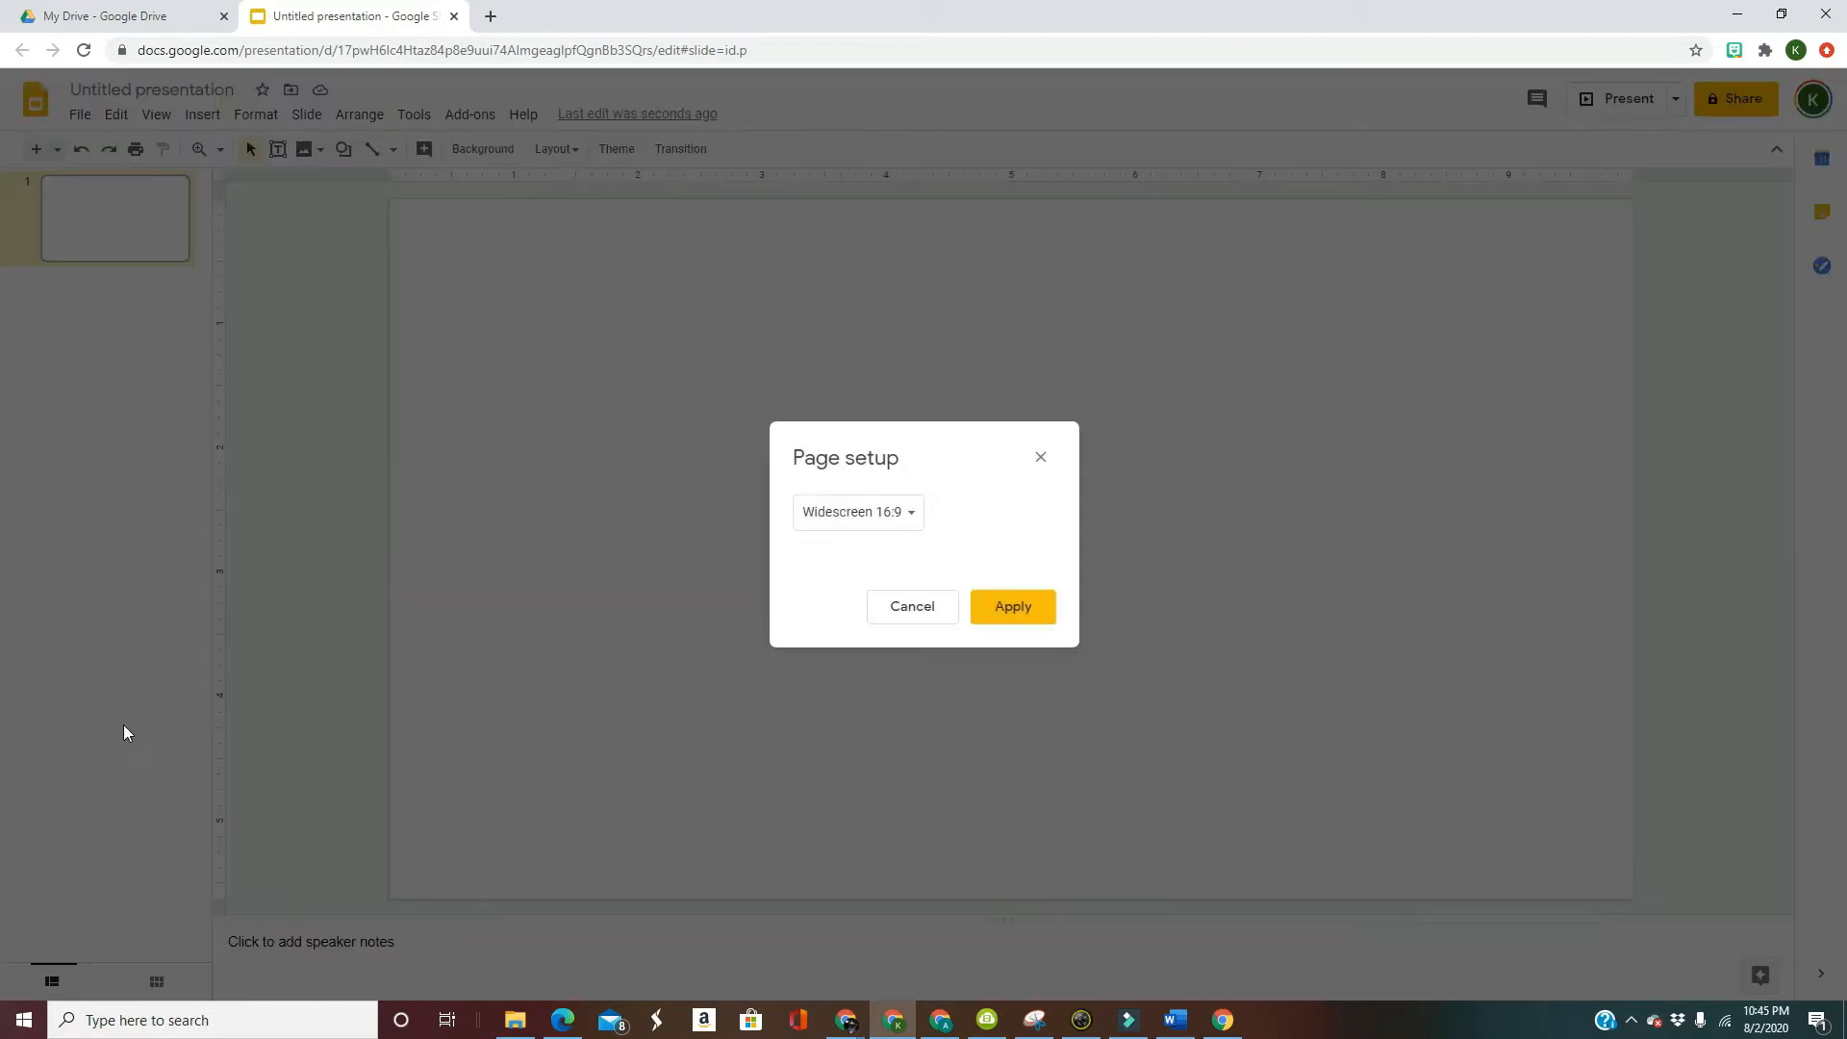
pyautogui.click(909, 516)
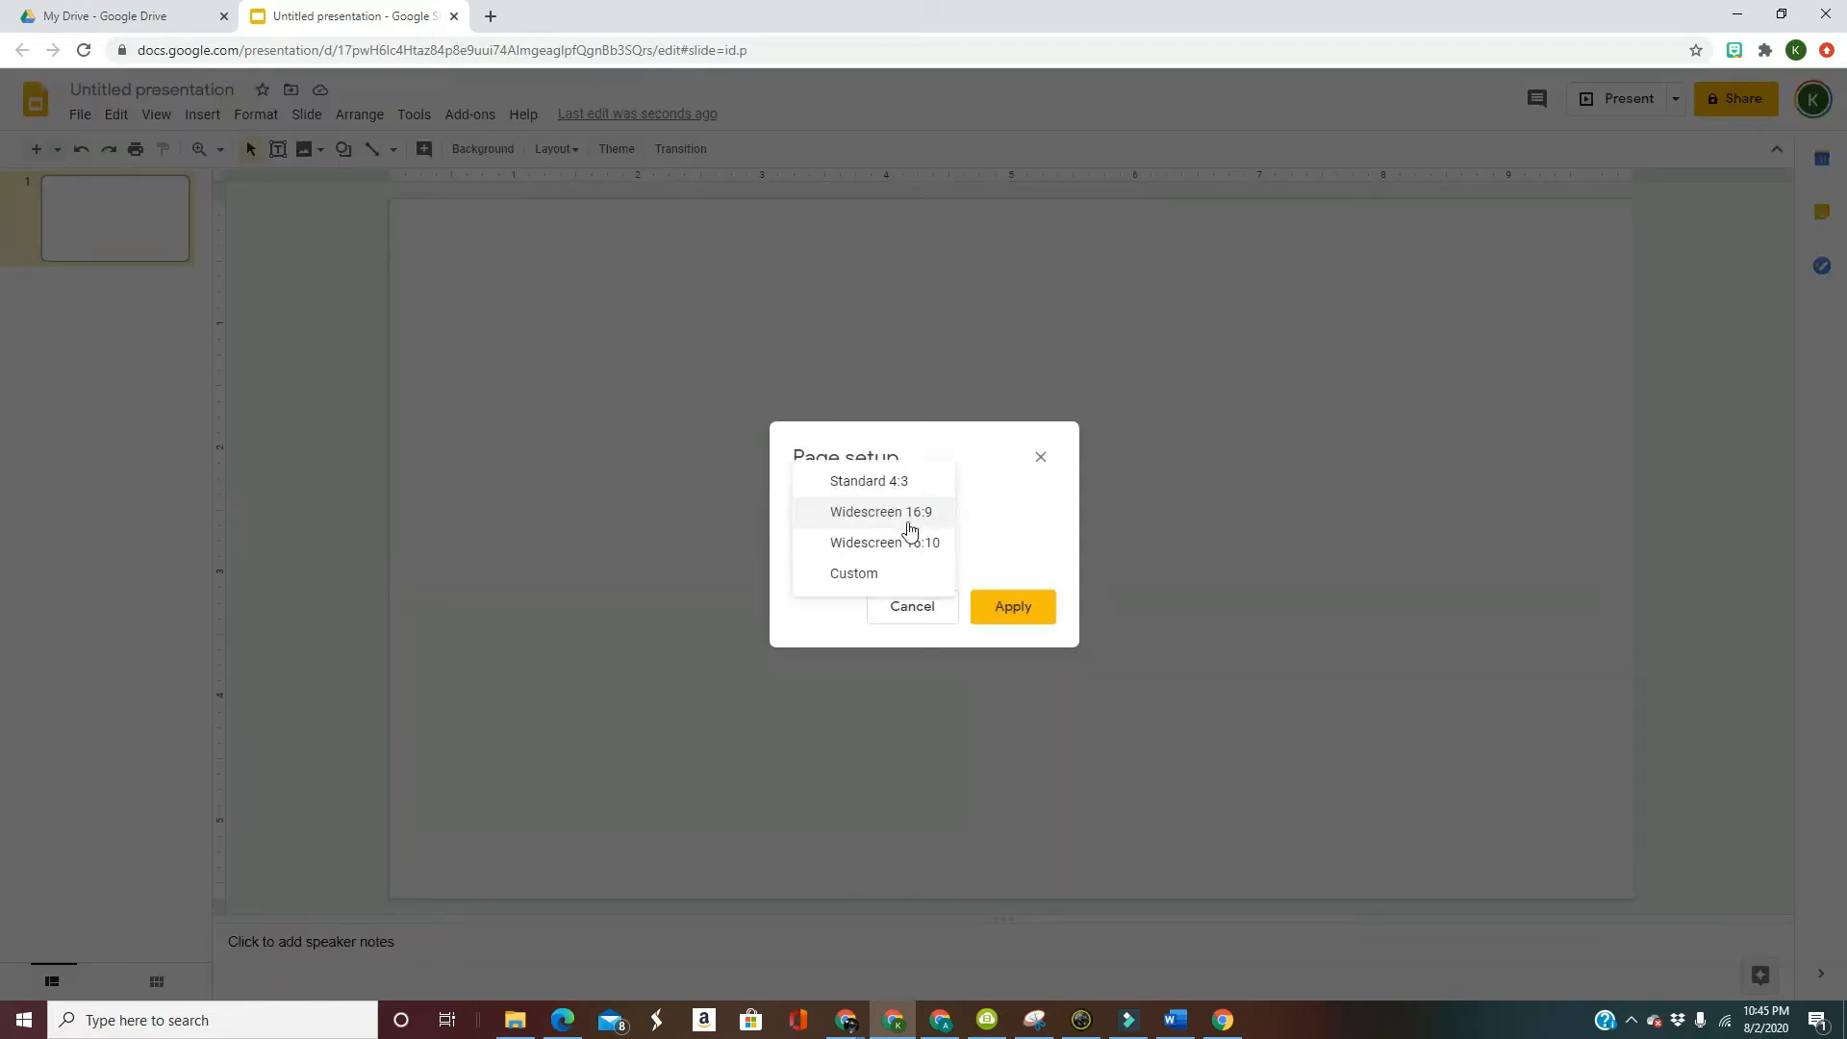
pyautogui.click(886, 576)
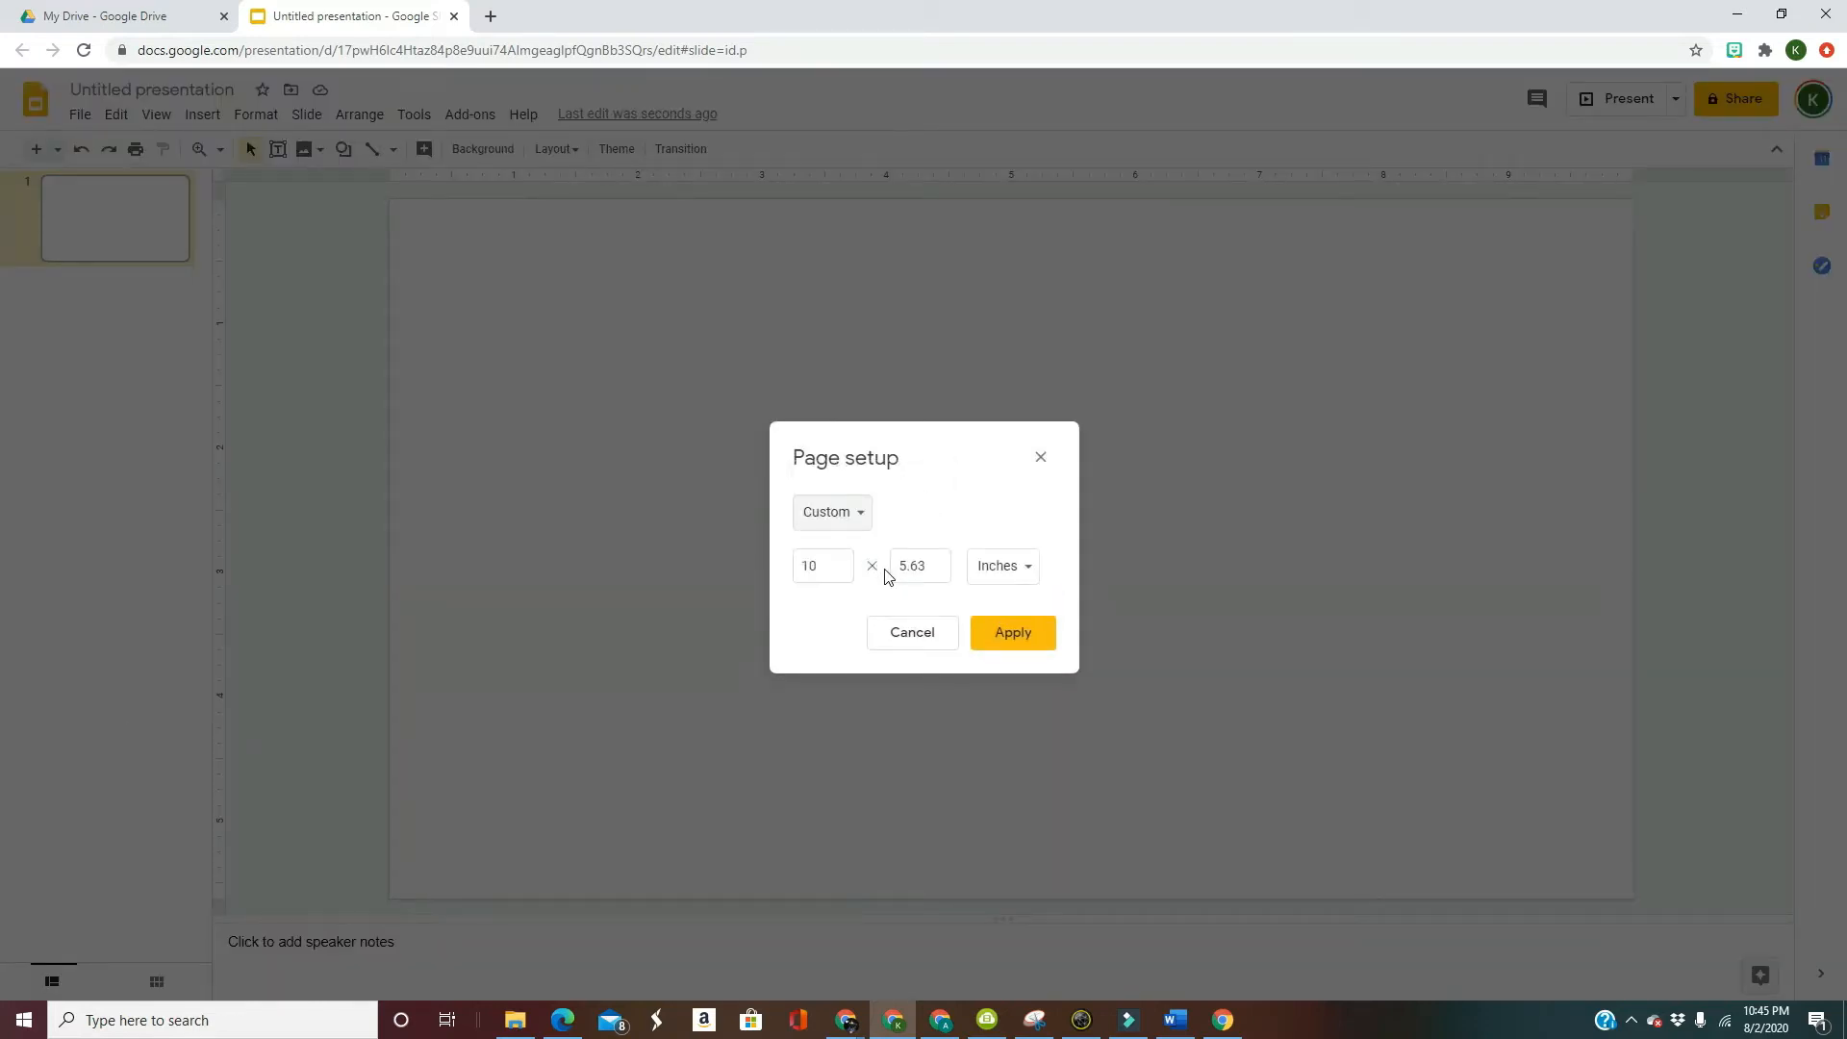
pyautogui.click(813, 570)
pyautogui.doubleClick(813, 569)
pyautogui.write('16')
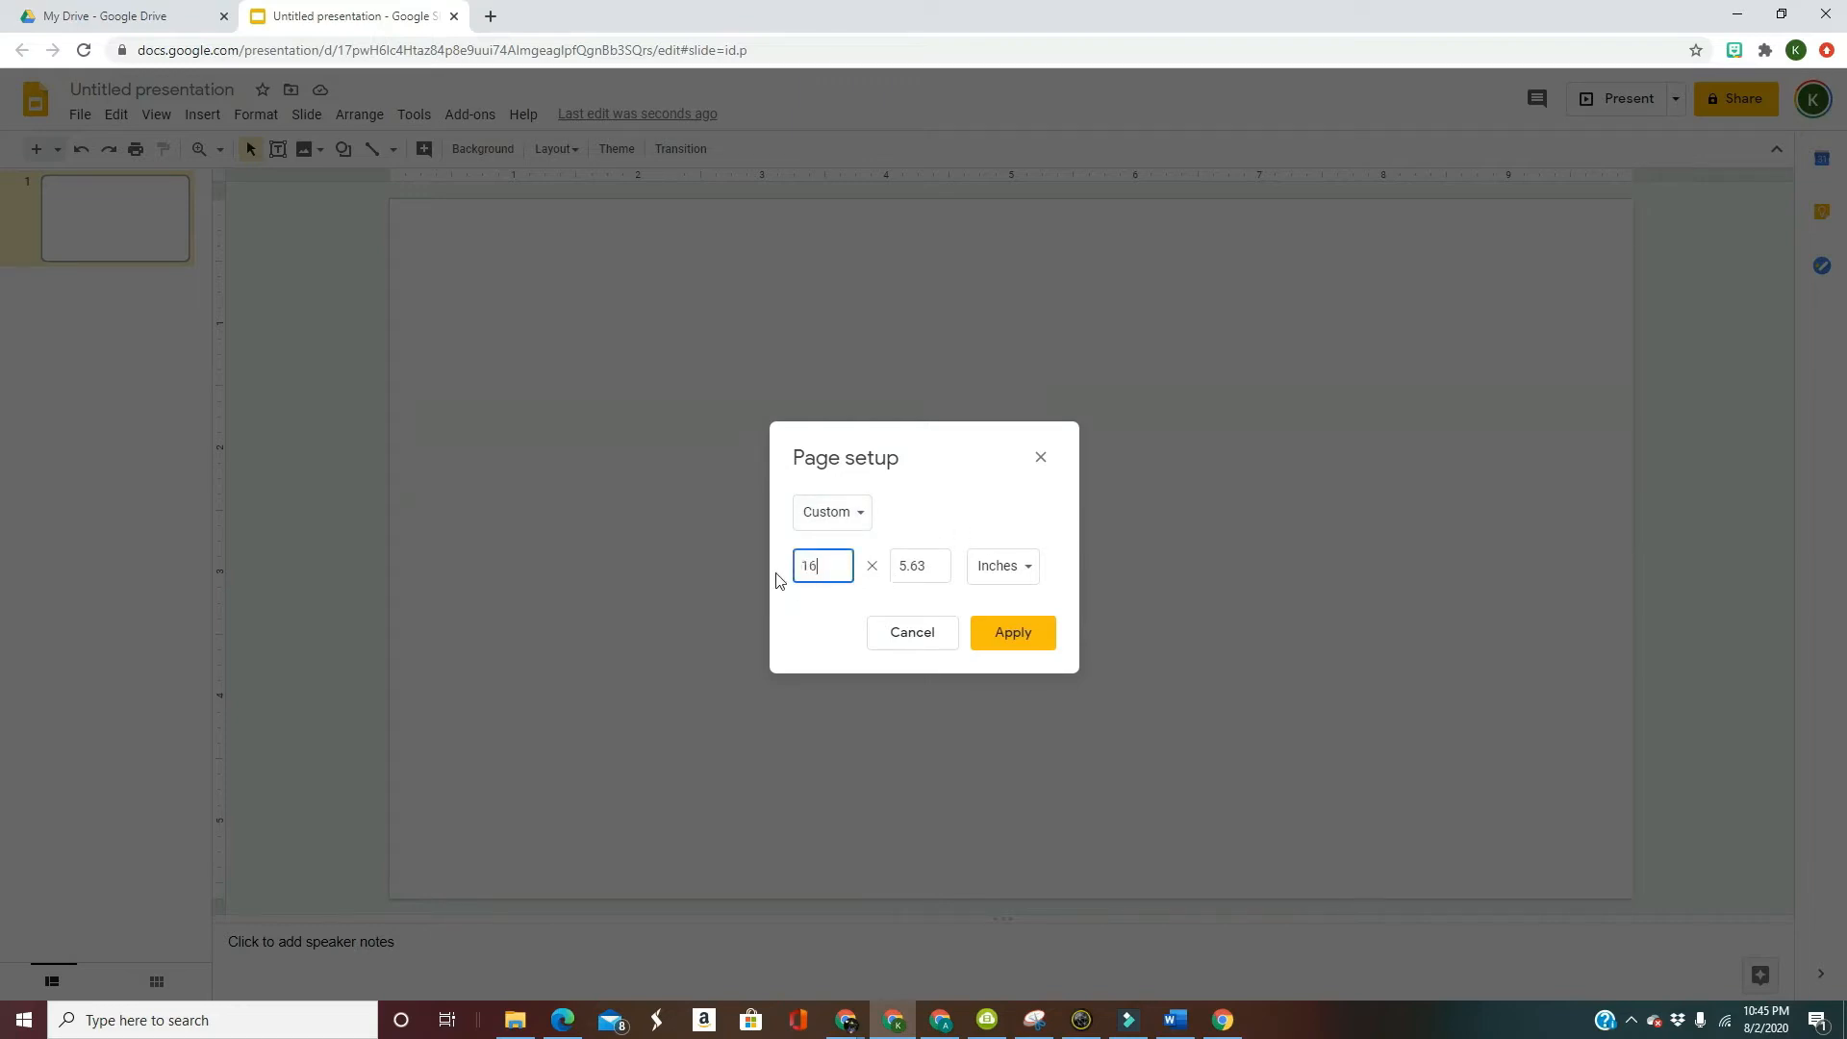
pyautogui.write('.67')
pyautogui.click(936, 565)
pyautogui.doubleClick(902, 566)
pyautogui.press('BackSpace')
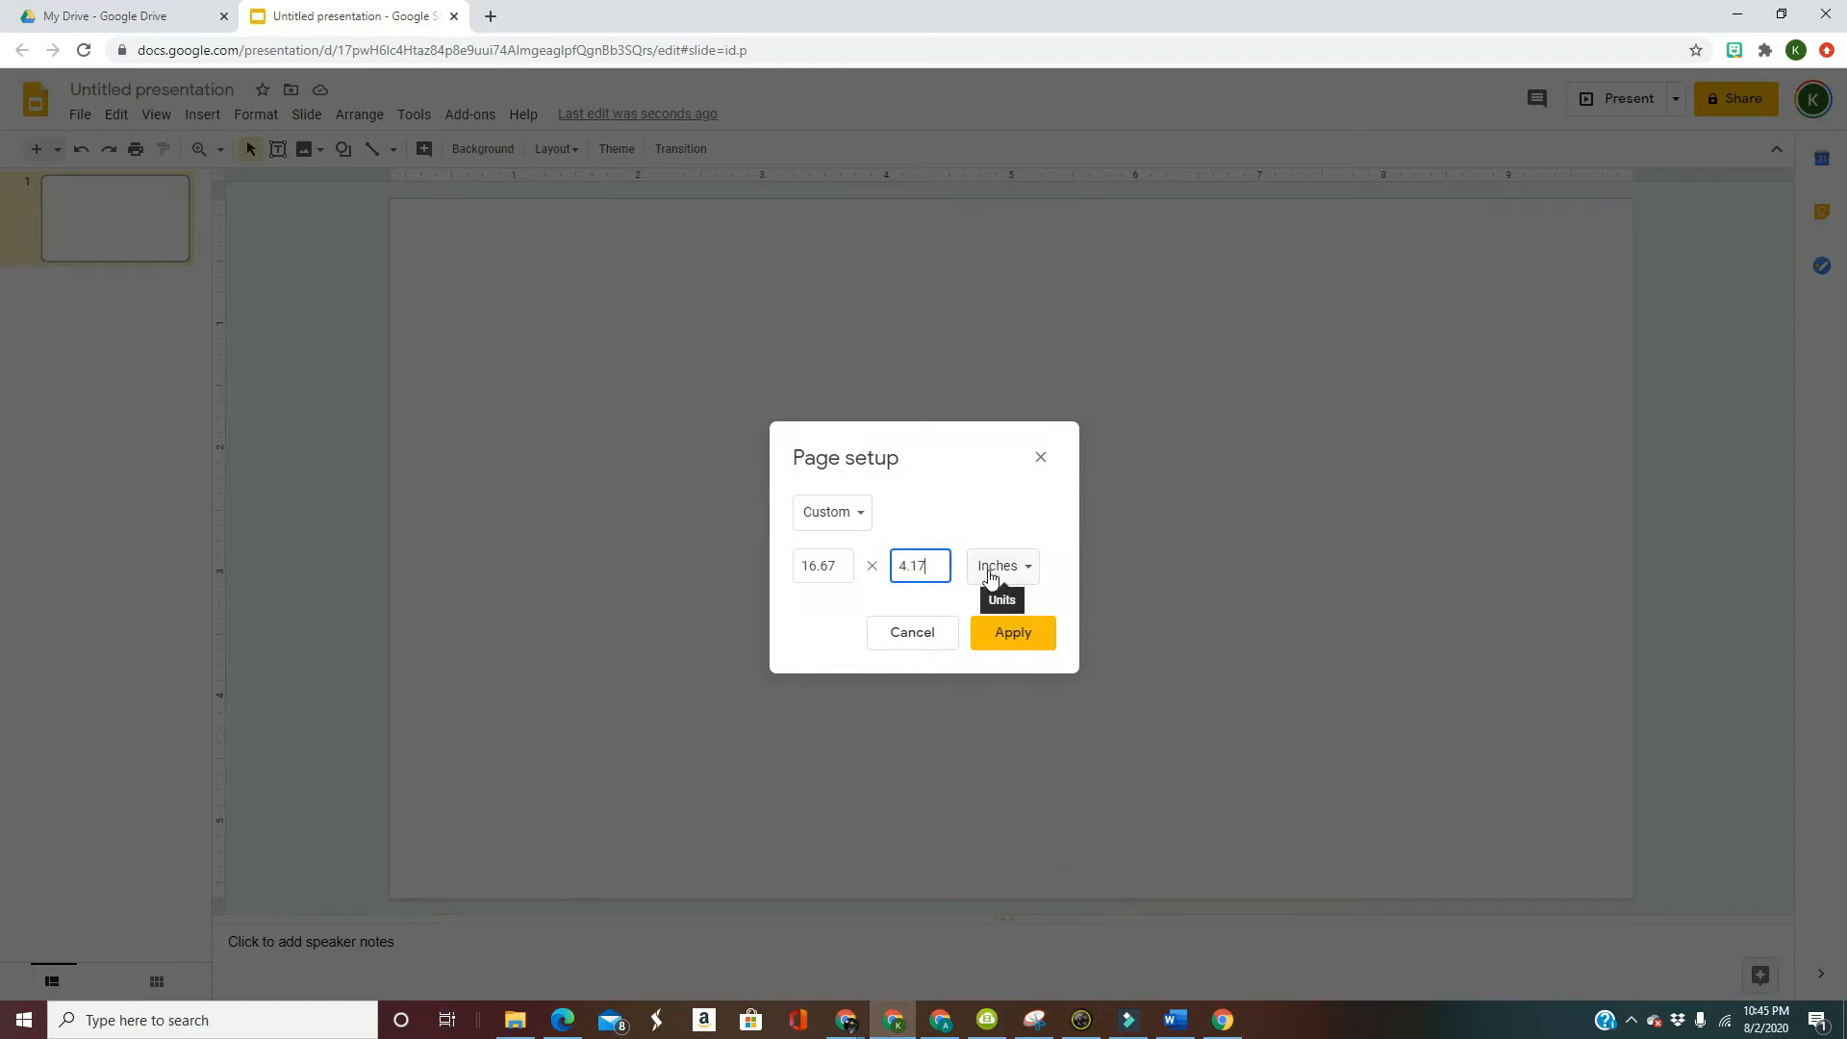
pyautogui.click(1028, 645)
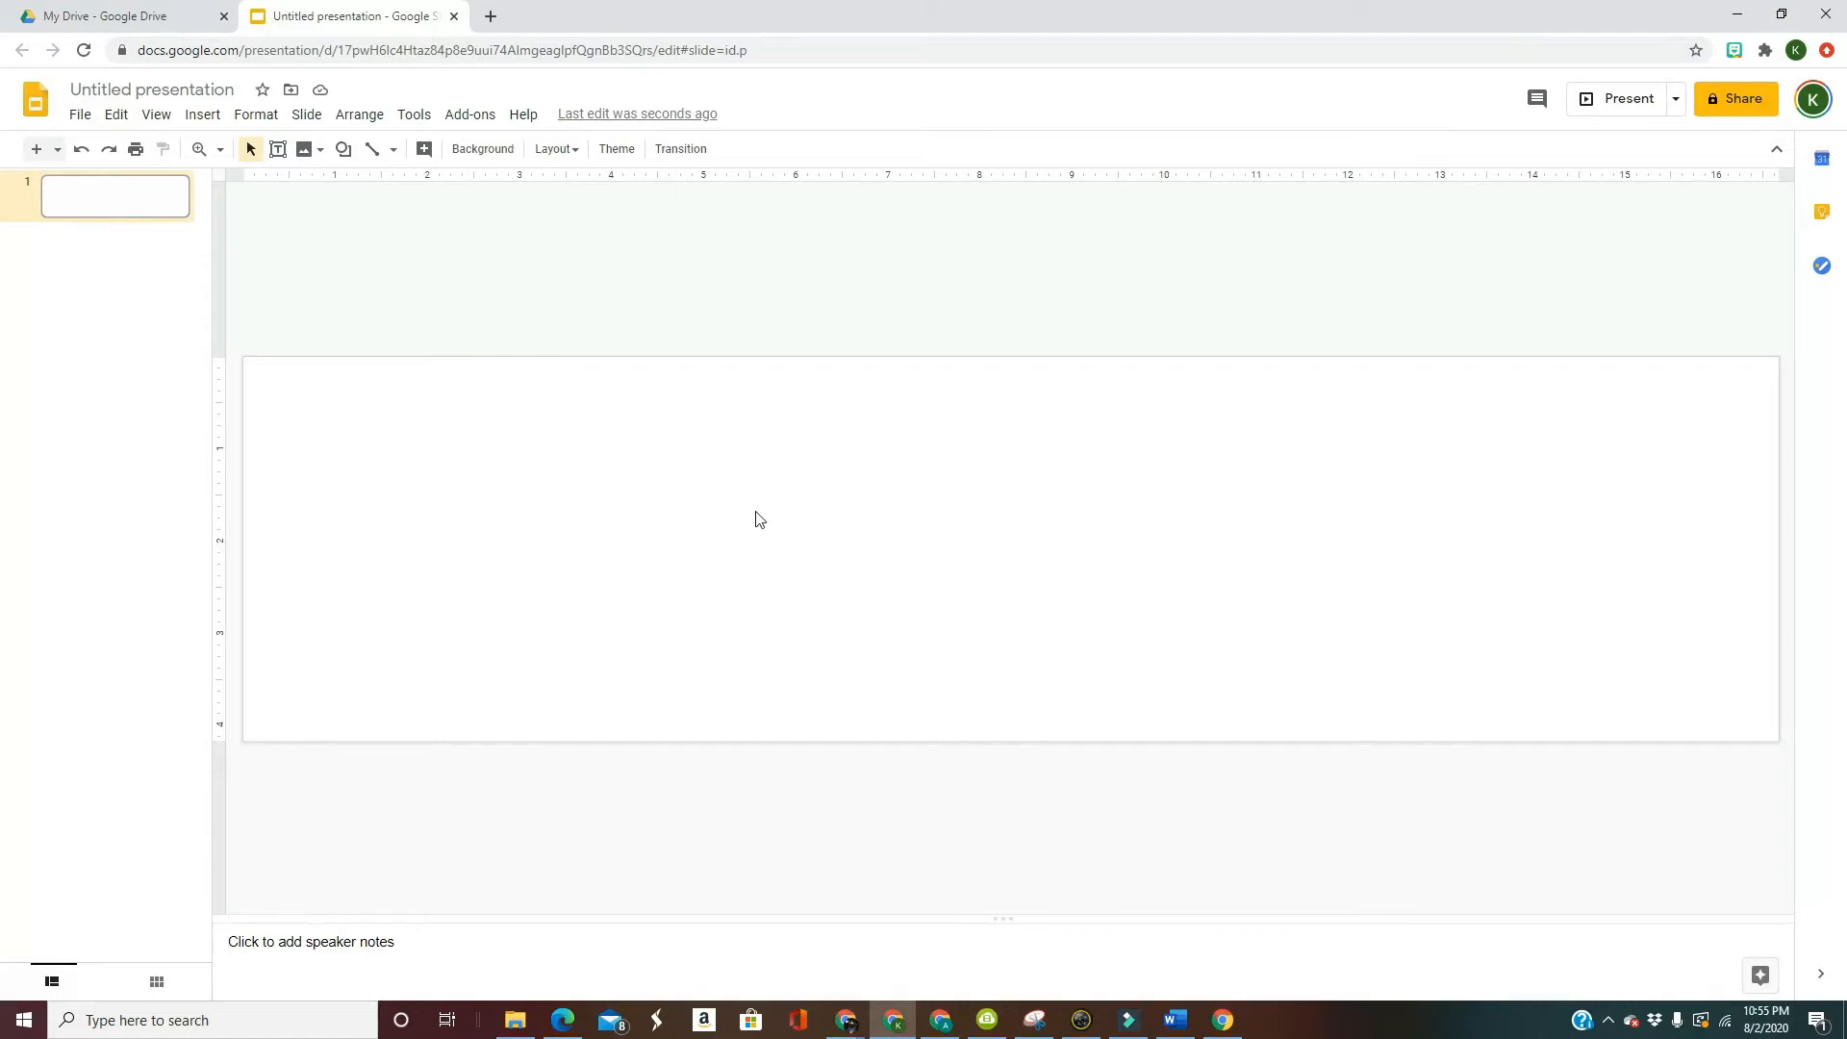
# Step: Search Google Images for "transparent wall and floor" to find a background image for the slide
pyautogui.rightClick(715, 500)
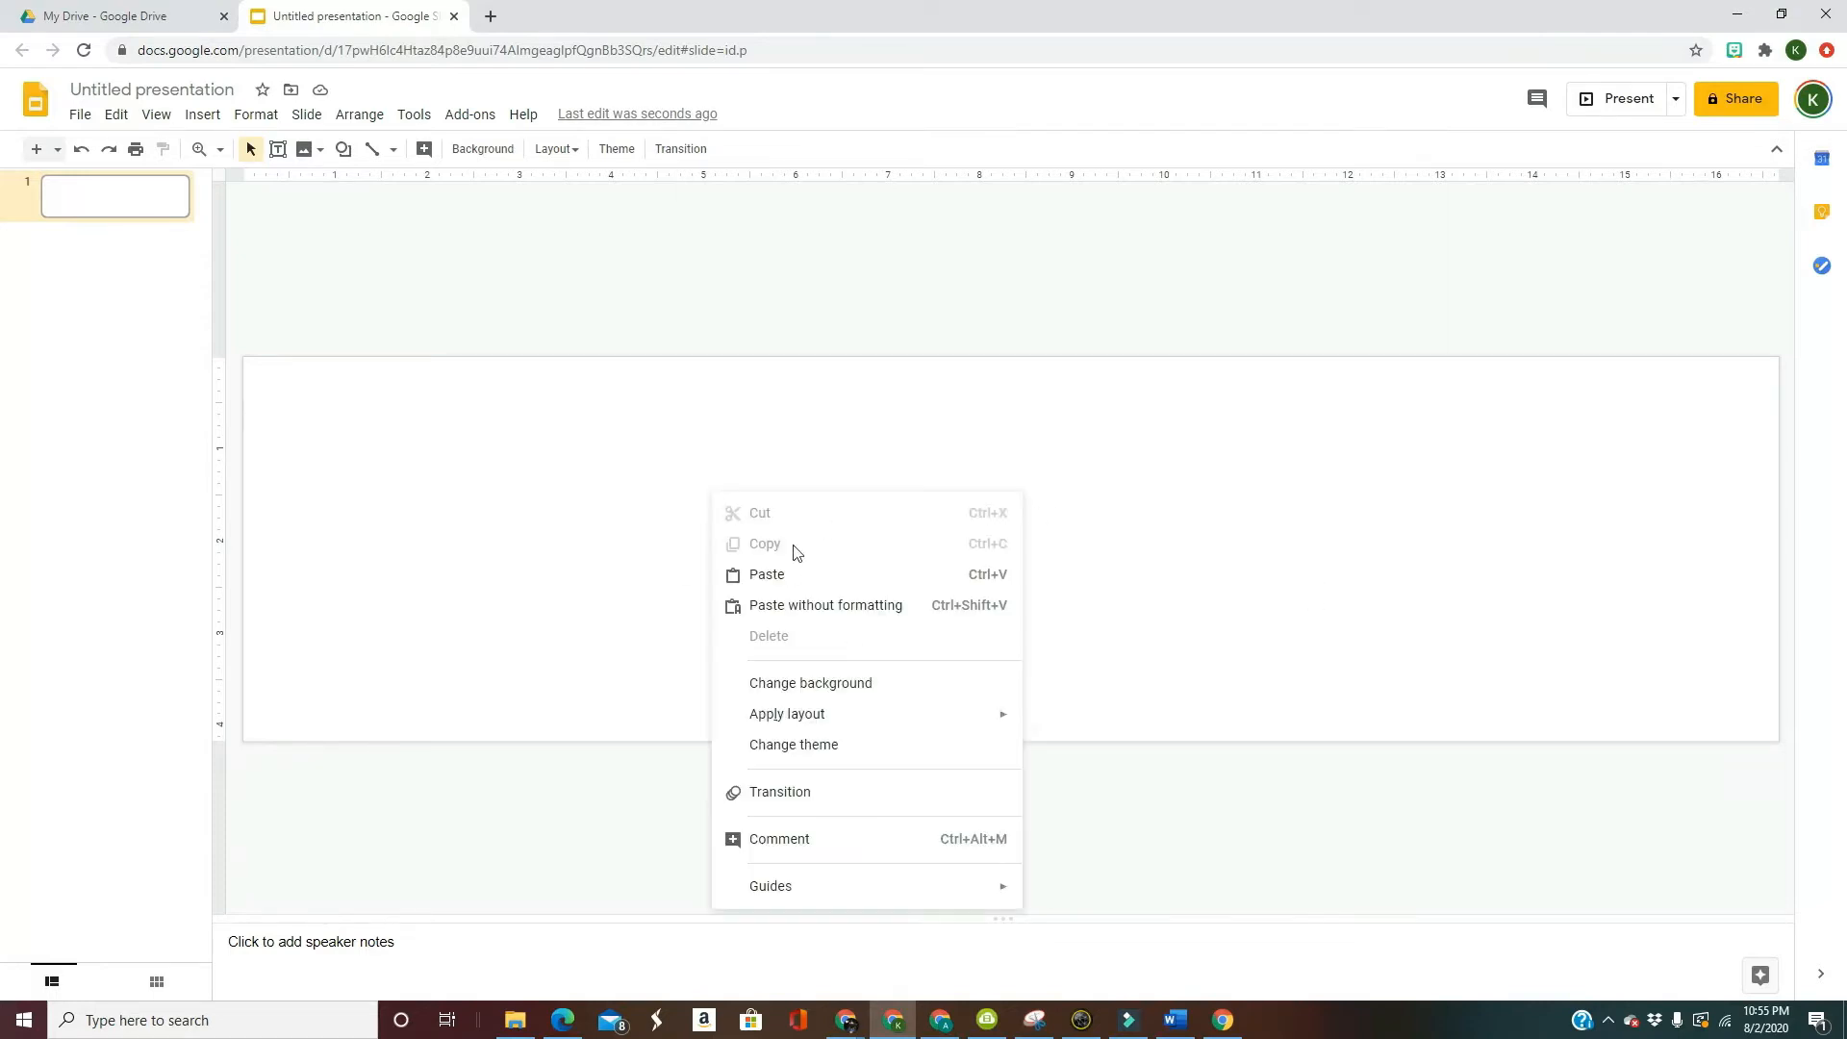
pyautogui.click(828, 683)
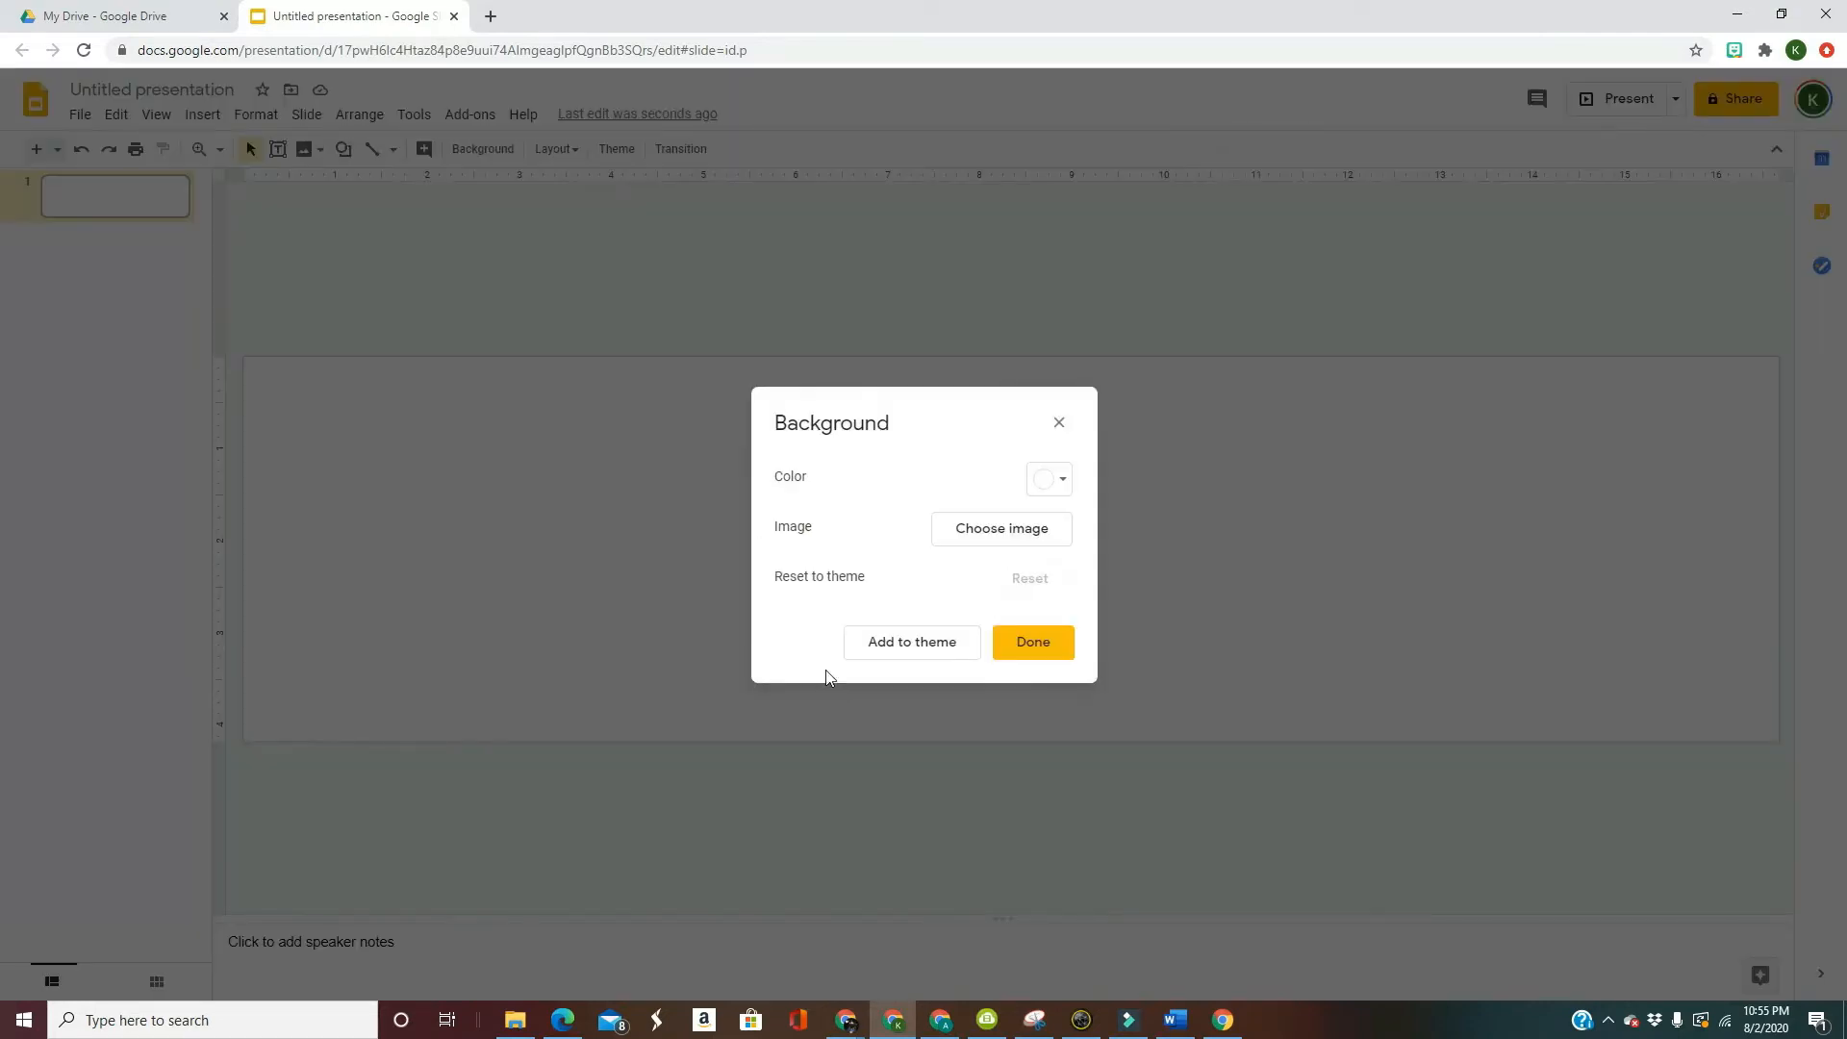
pyautogui.click(980, 535)
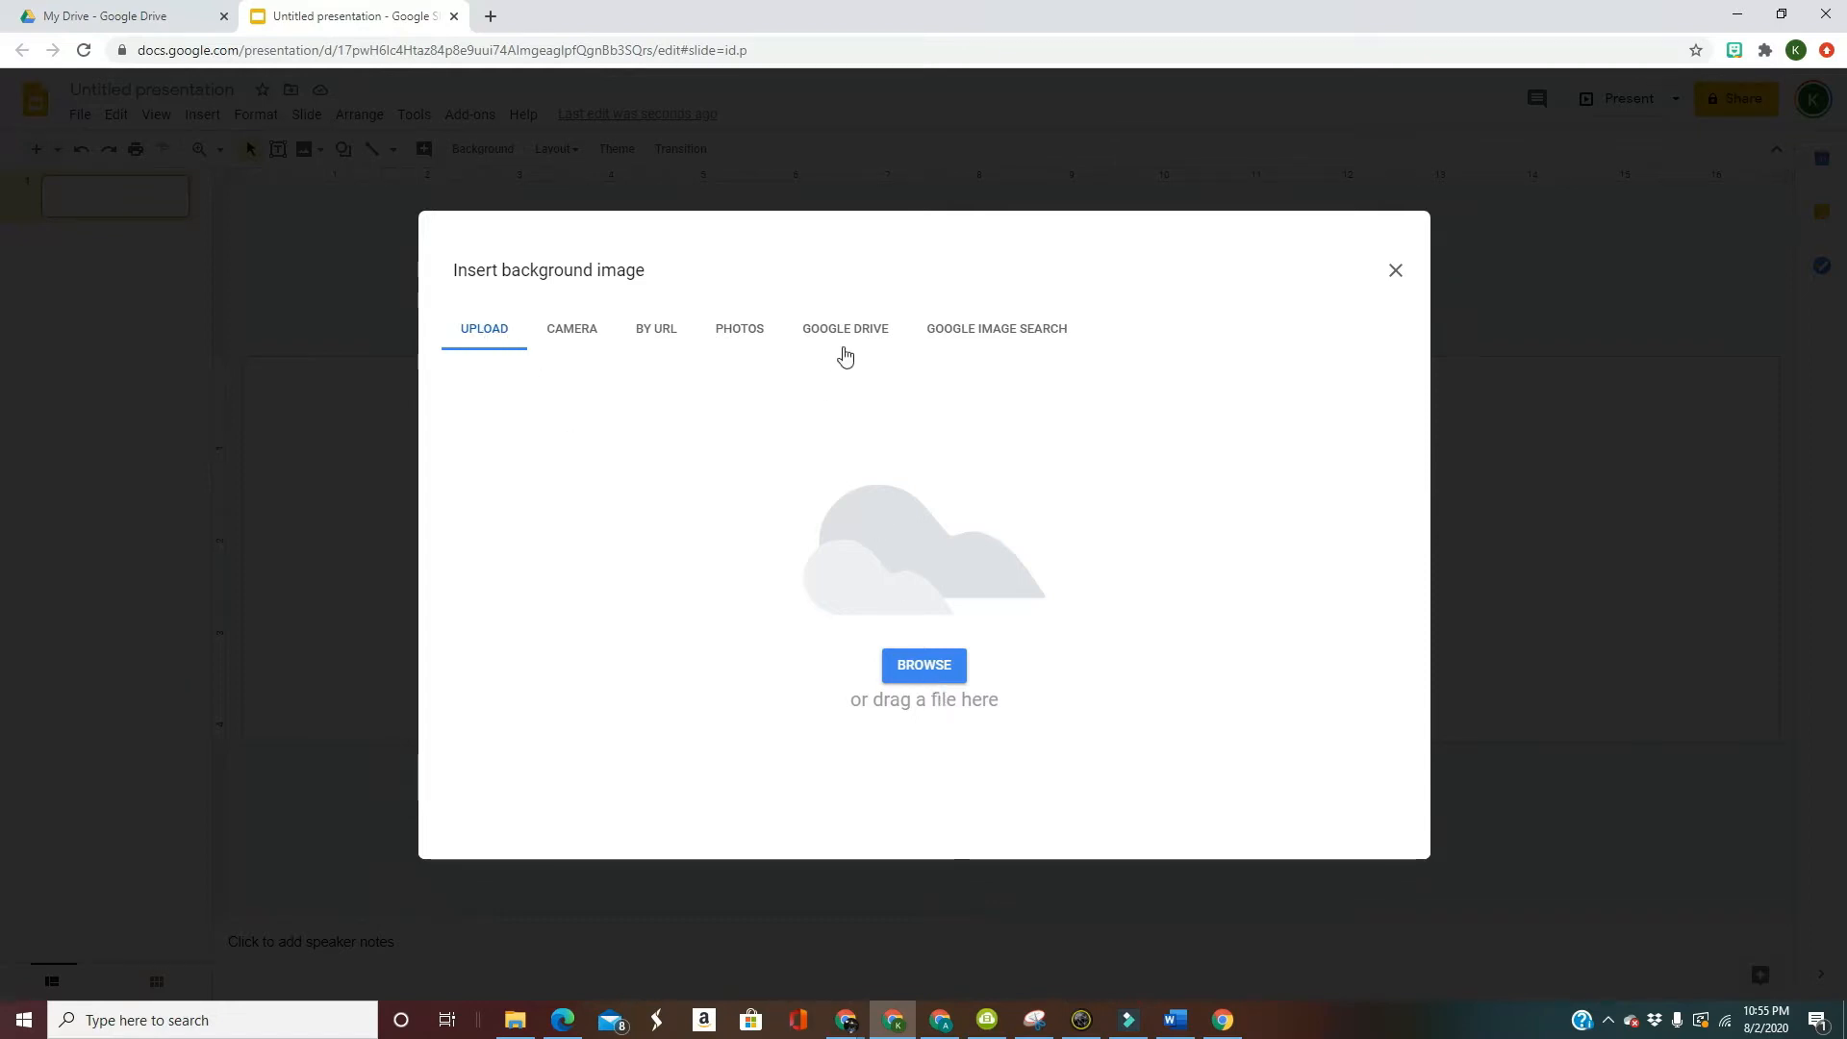
pyautogui.click(960, 336)
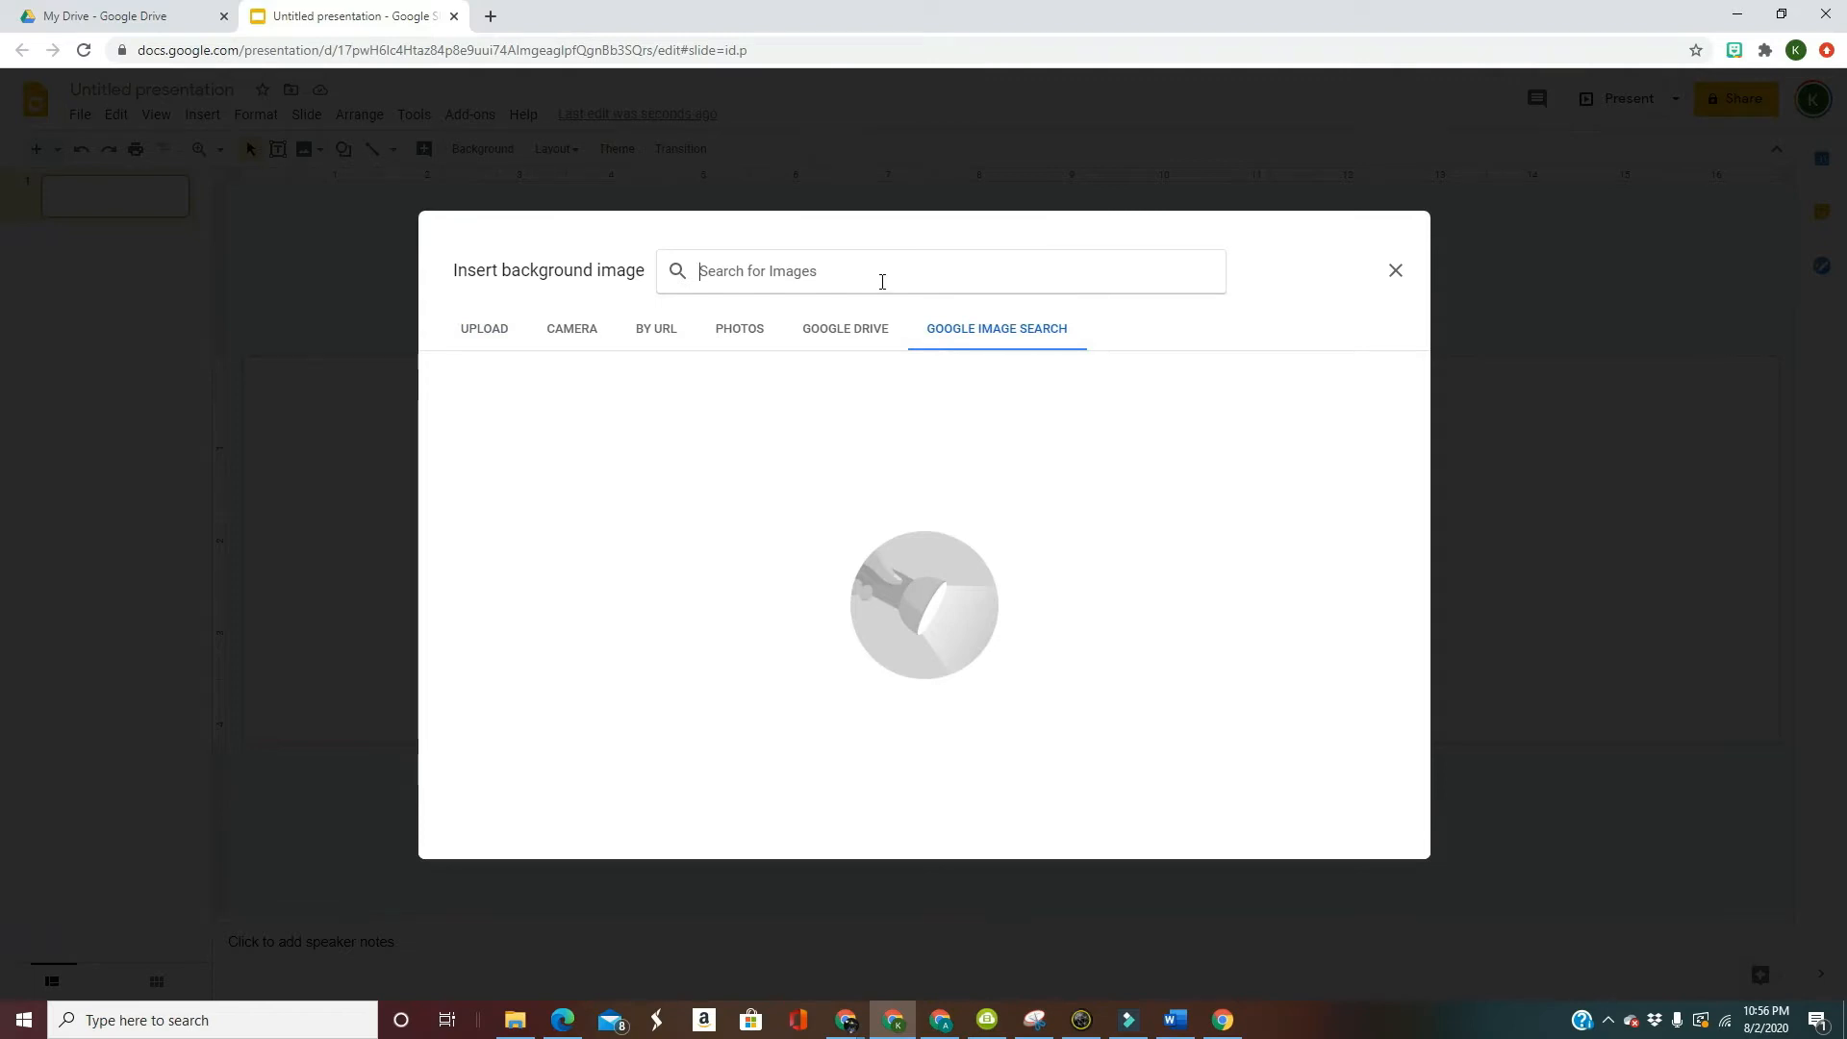
pyautogui.write('transparent')
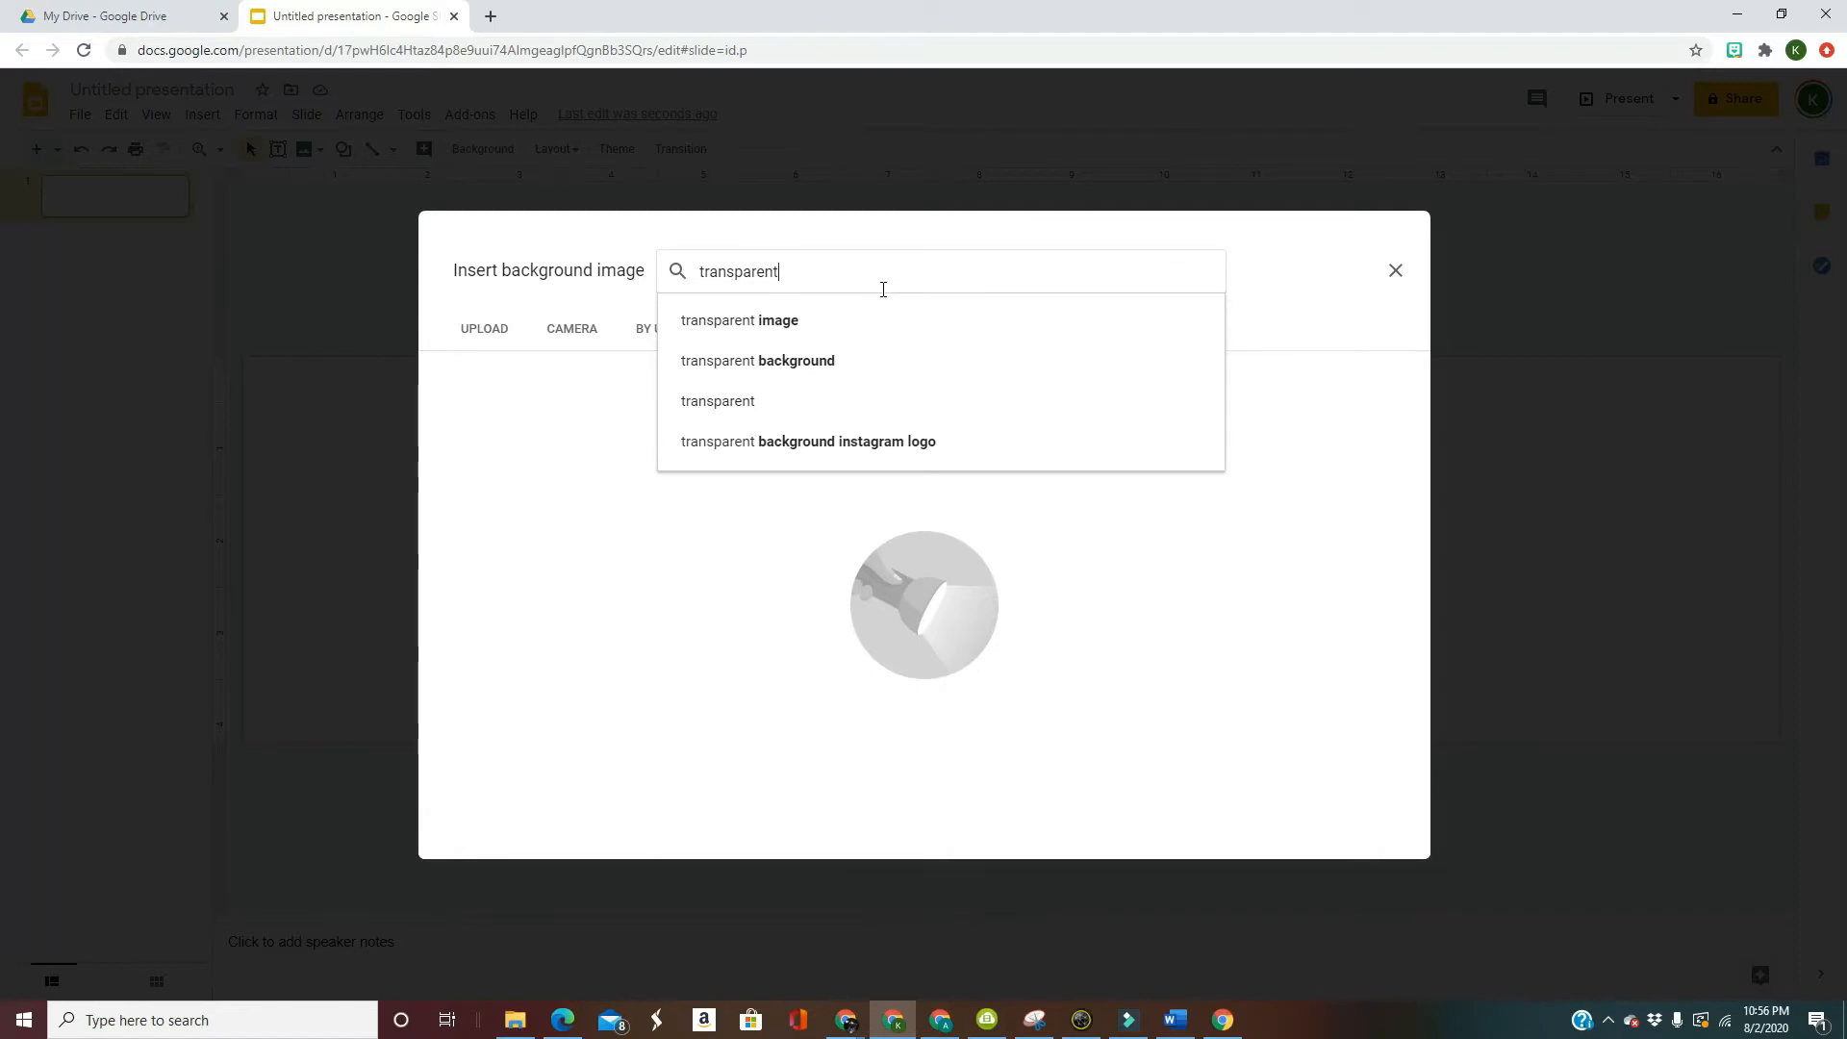
pyautogui.write('all and floor')
pyautogui.press('Return')
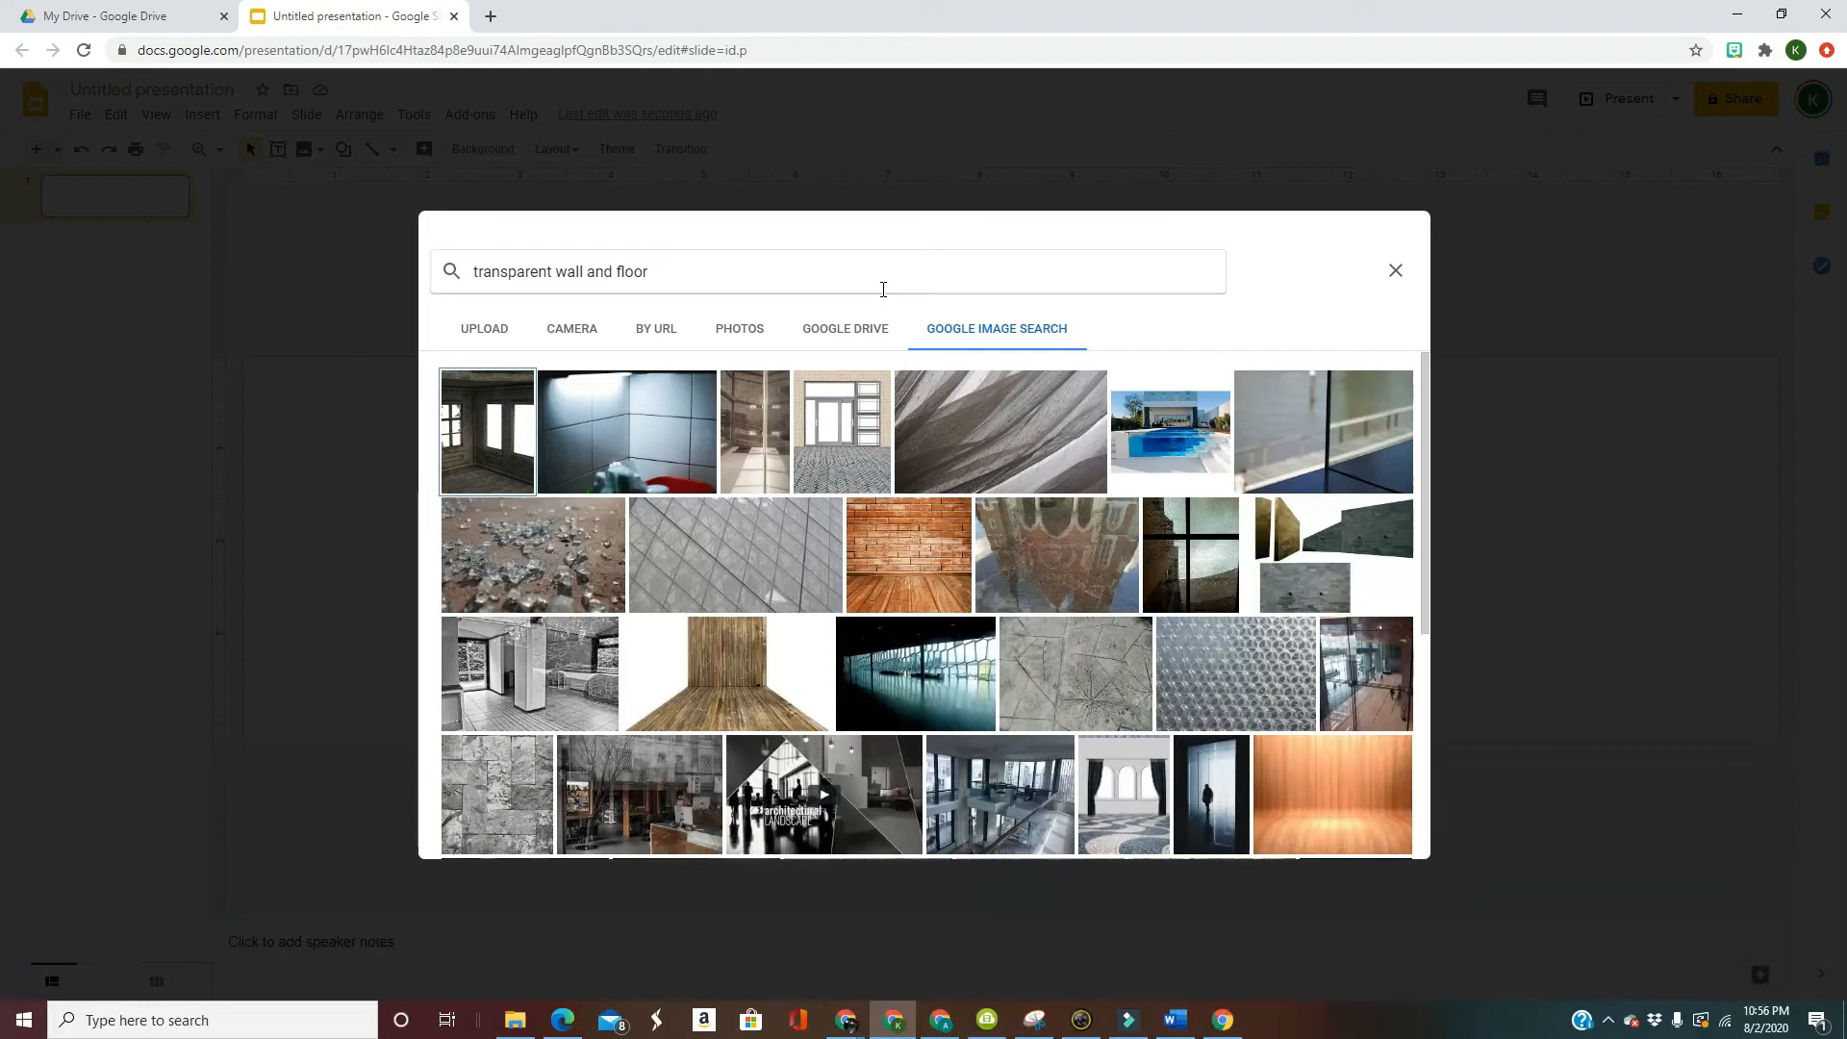
# Step: Insert the picture of a grey-brown brick wall above a dark wooden plank floor as the slide background
pyautogui.scroll(-1, 1411, 502)
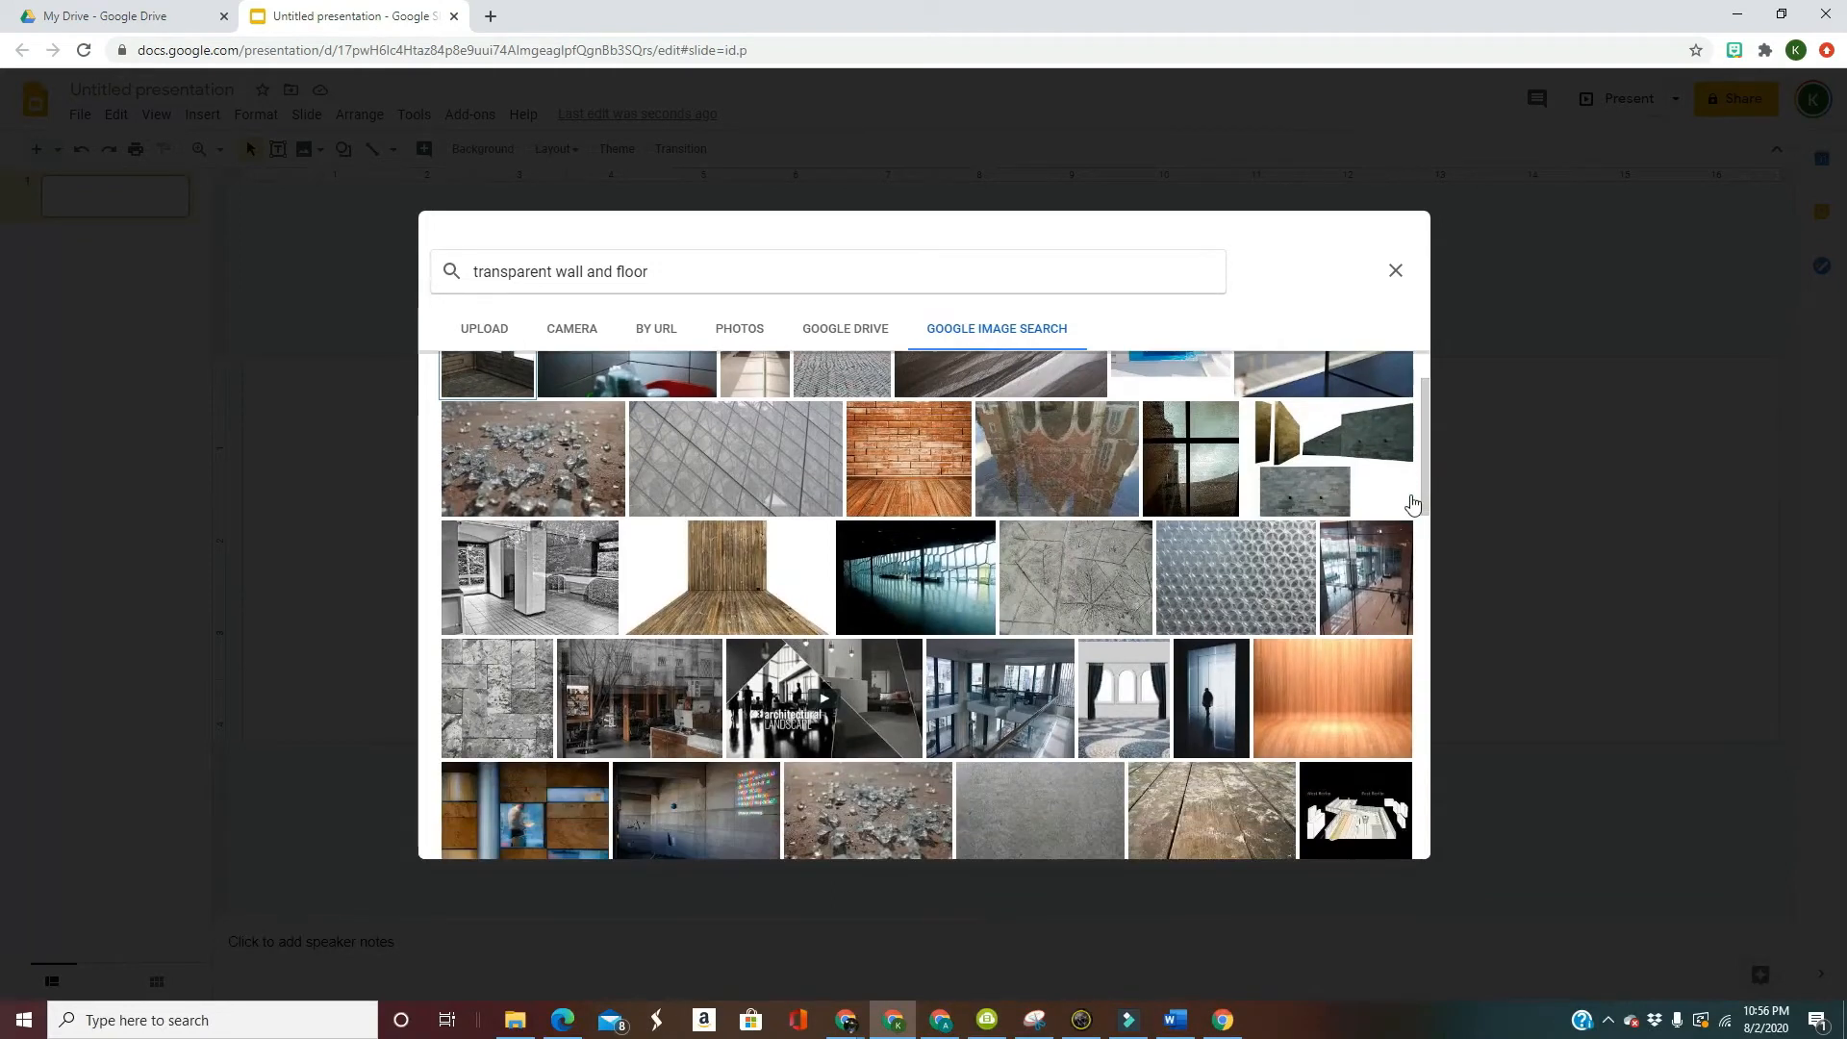
pyautogui.click(929, 486)
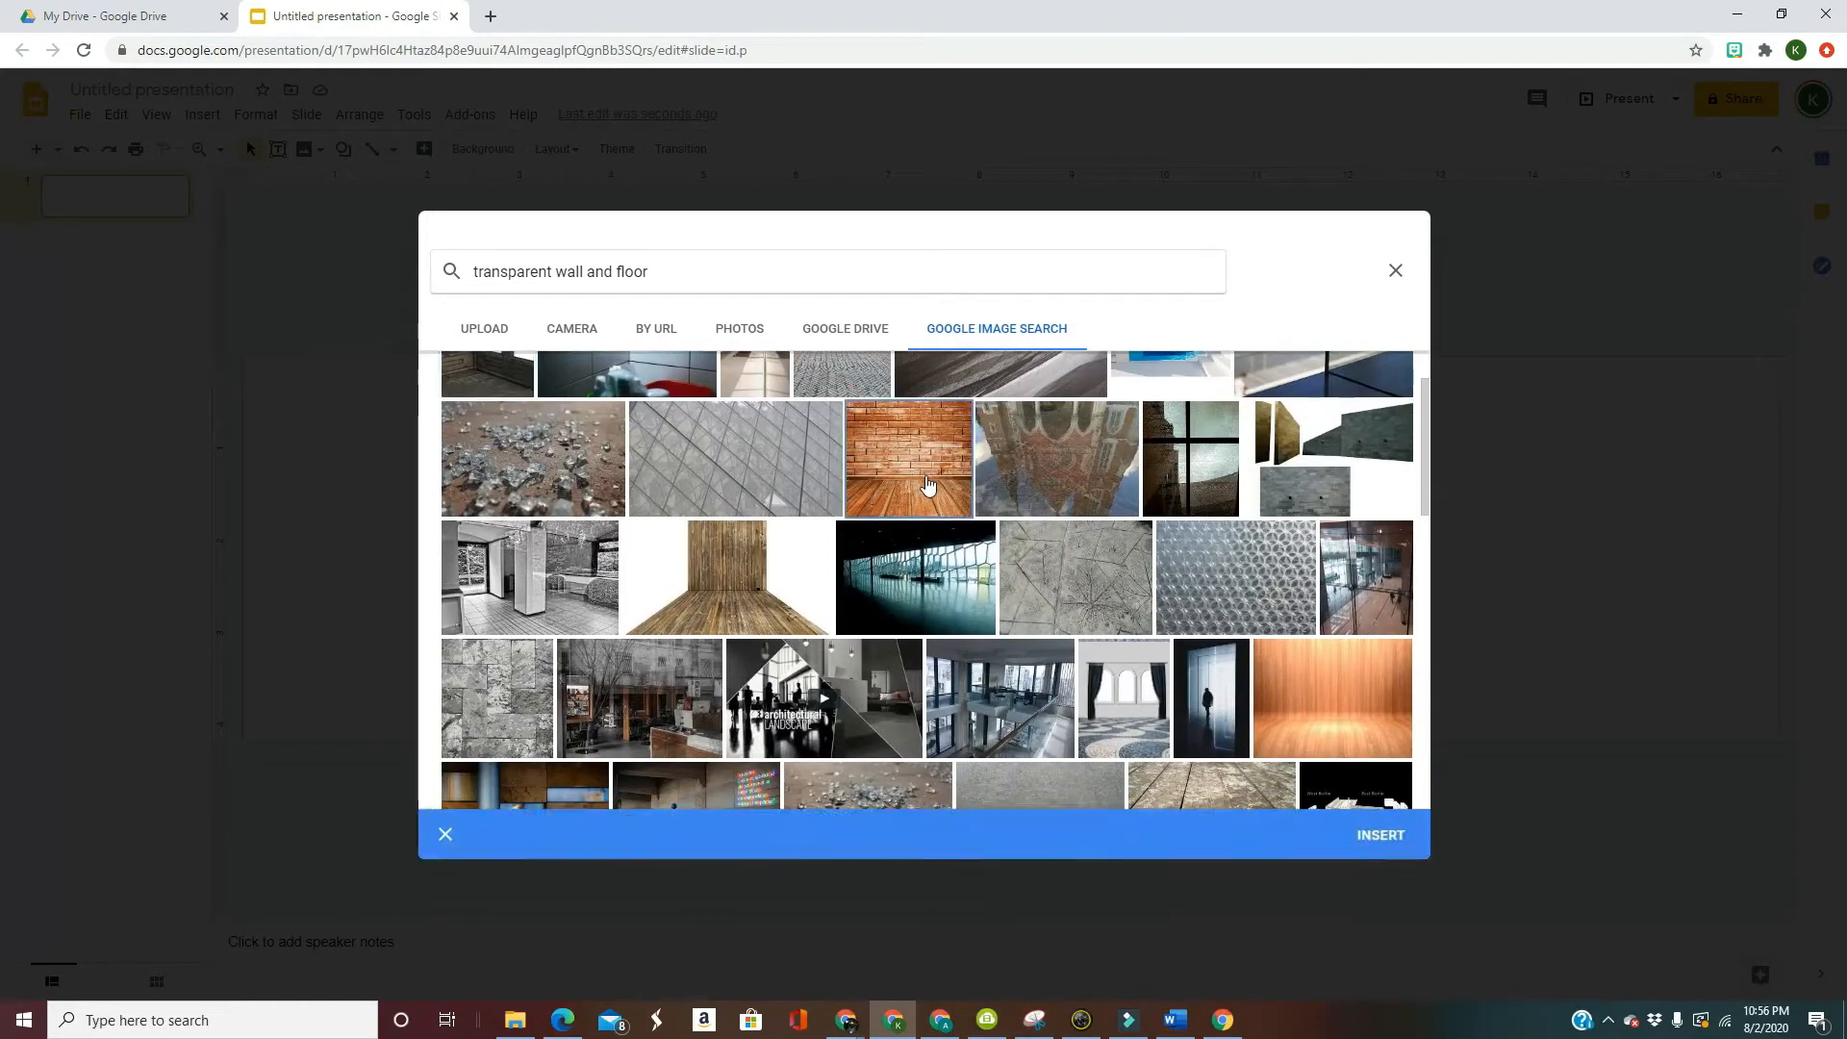
pyautogui.scroll(-4, 929, 486)
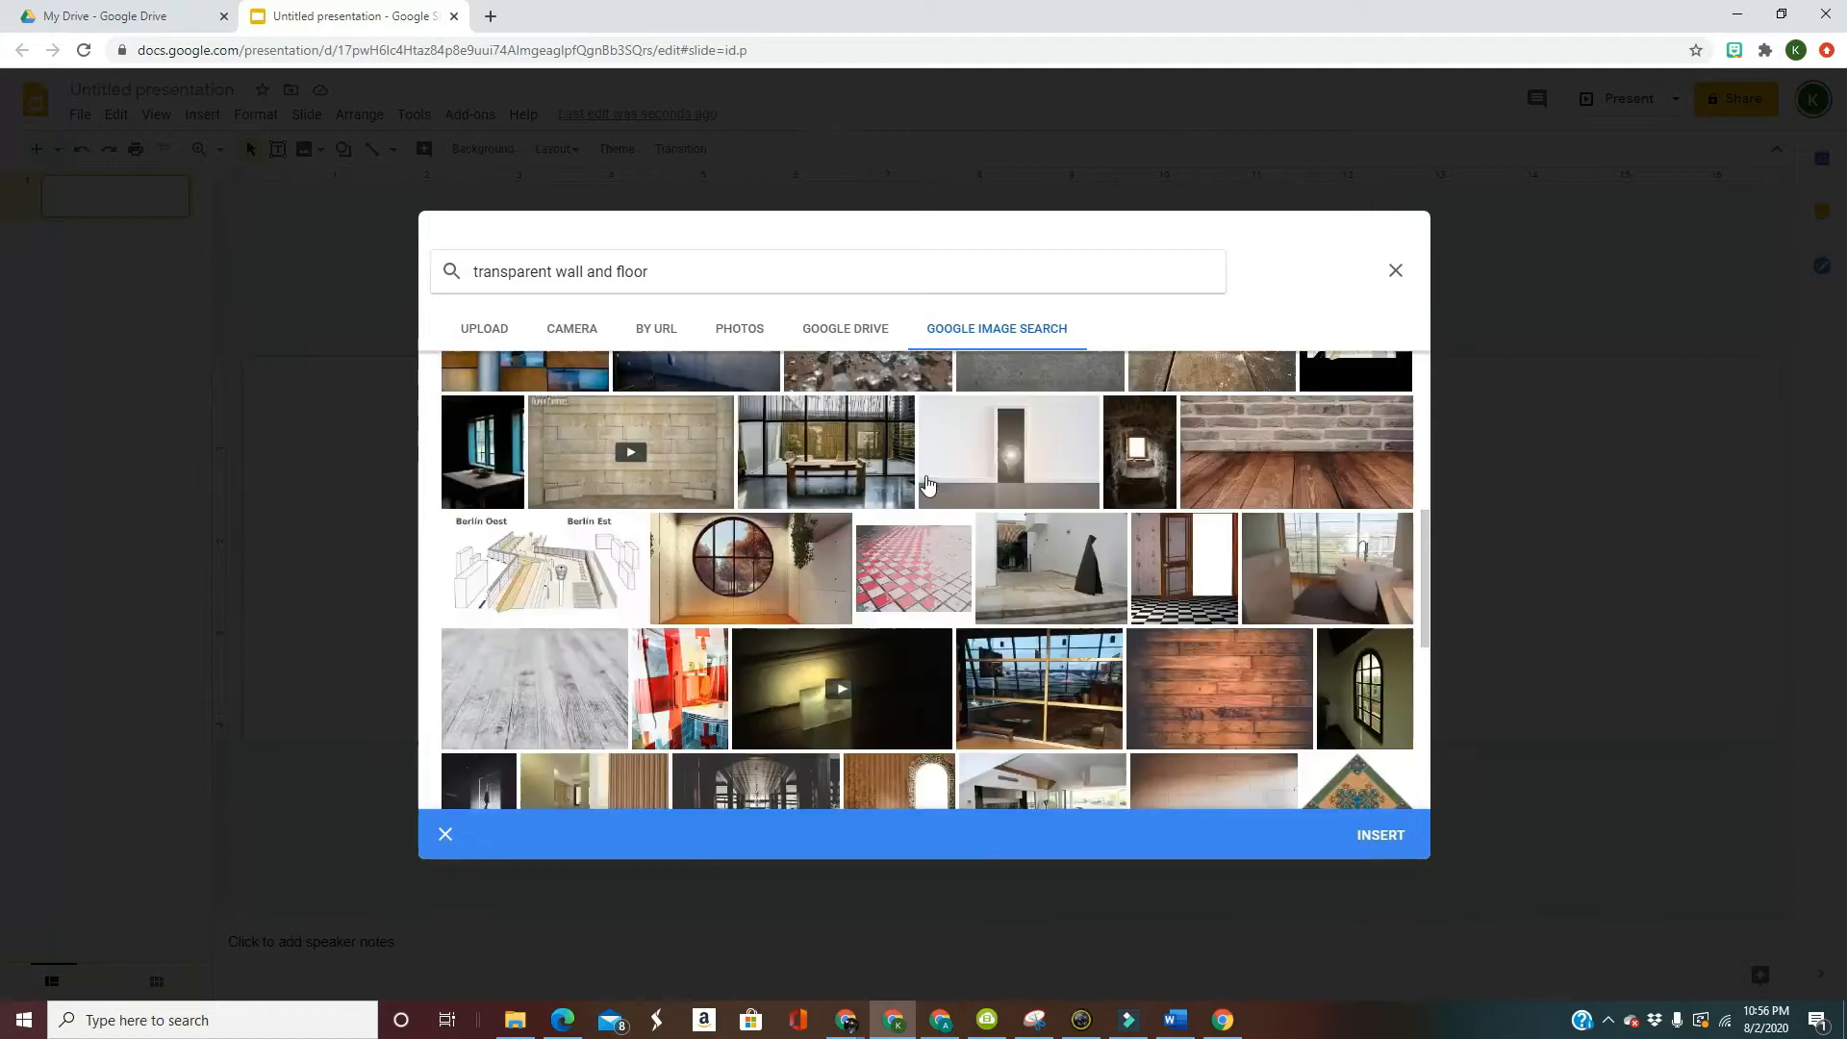
pyautogui.click(1308, 473)
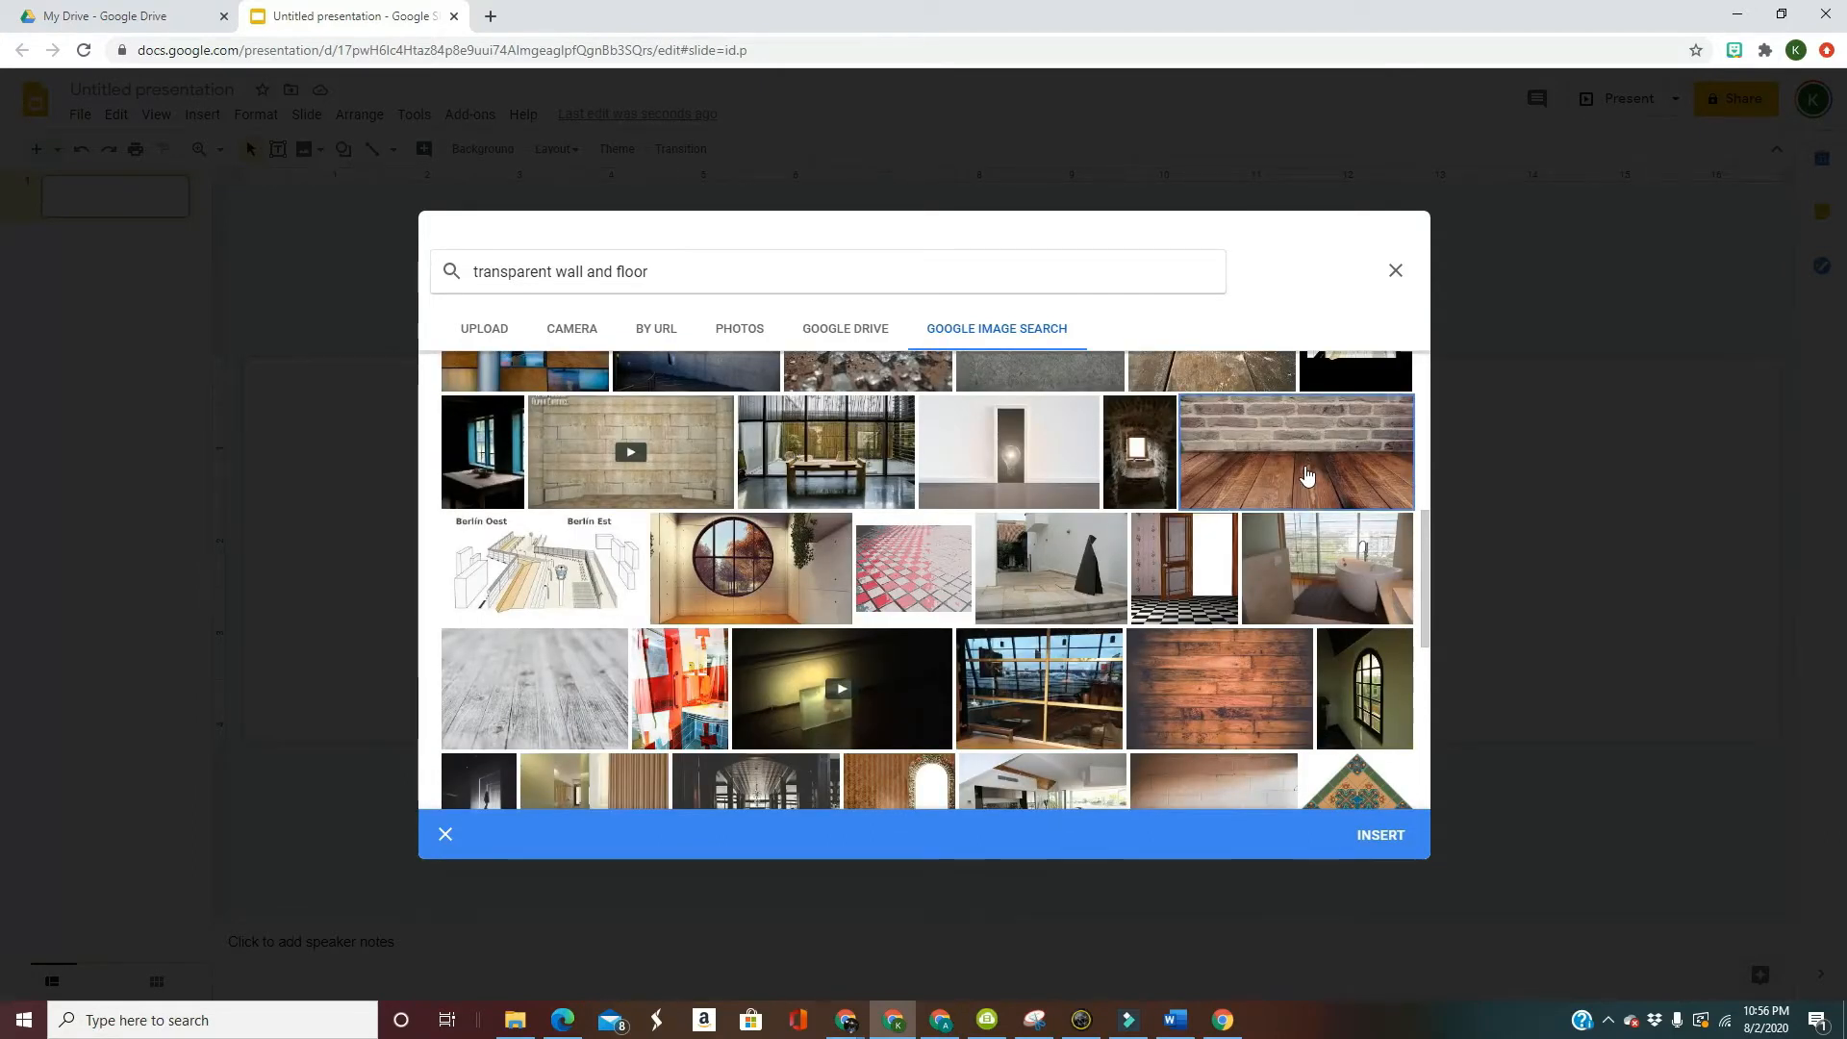
pyautogui.scroll(-2, 1308, 473)
pyautogui.scroll(2, 1307, 473)
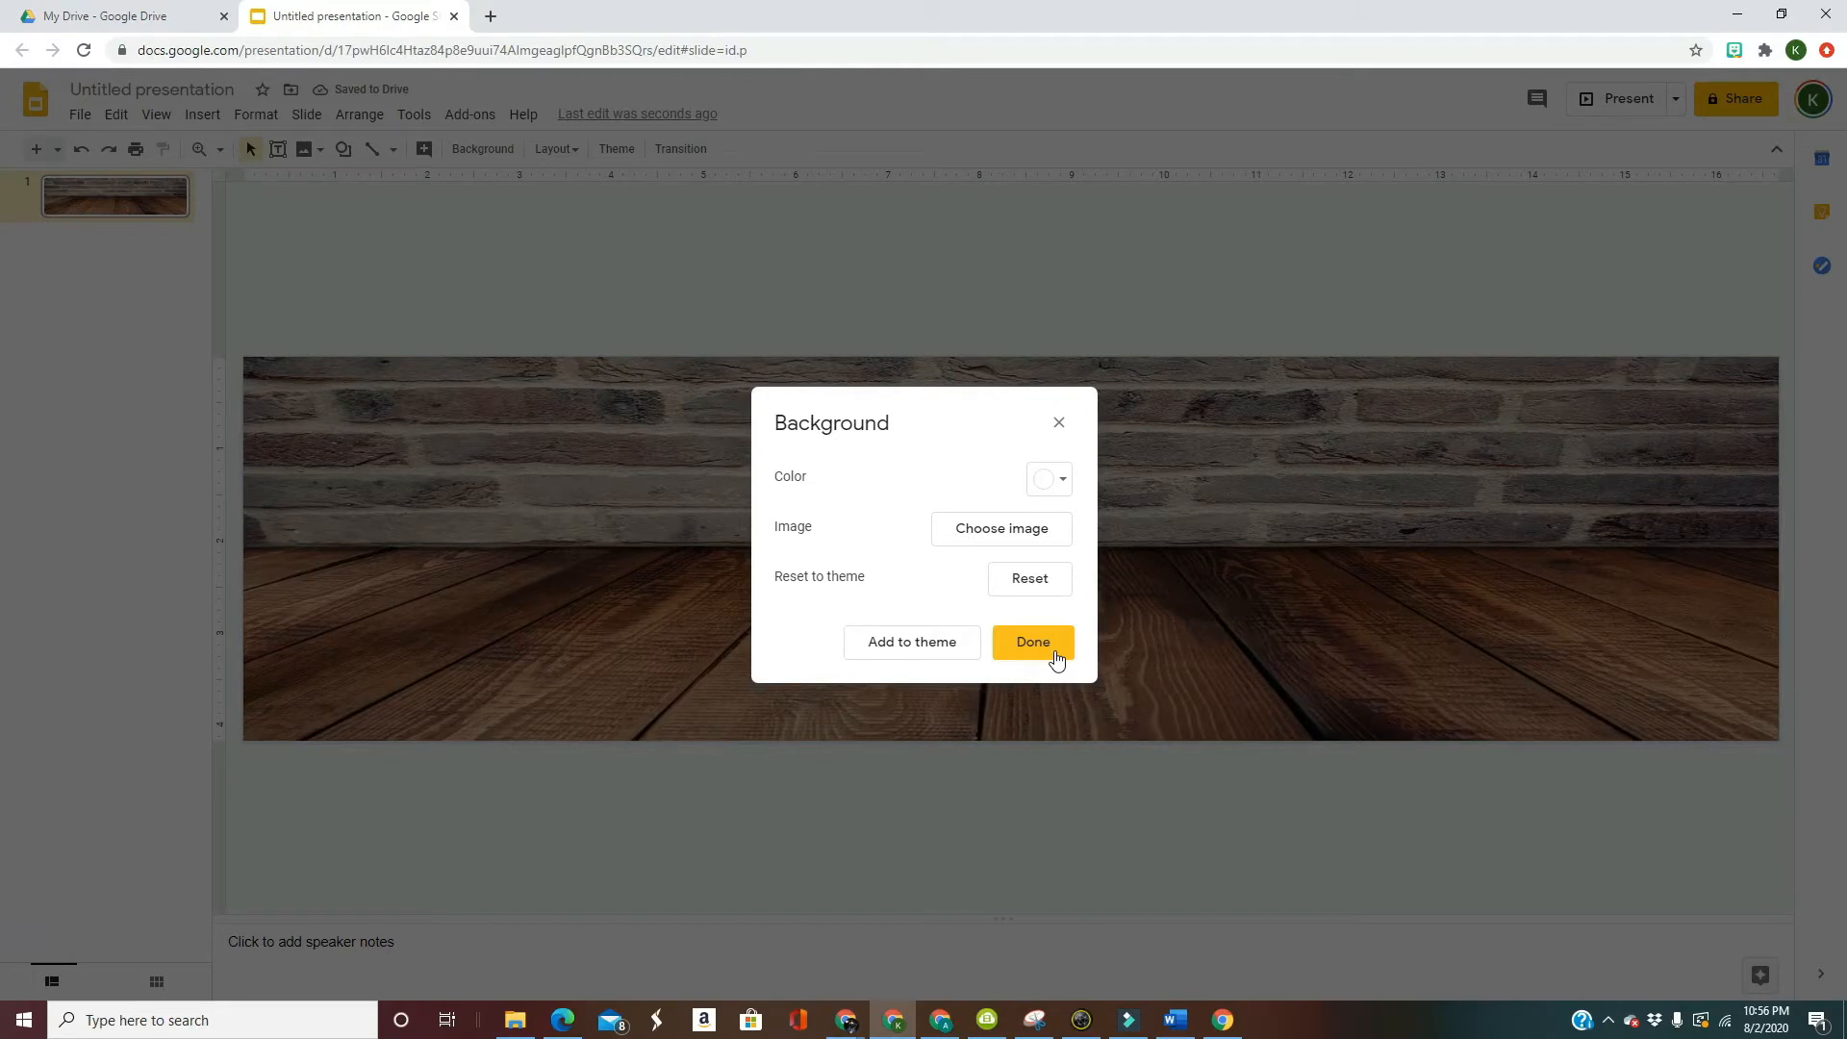
pyautogui.click(1052, 653)
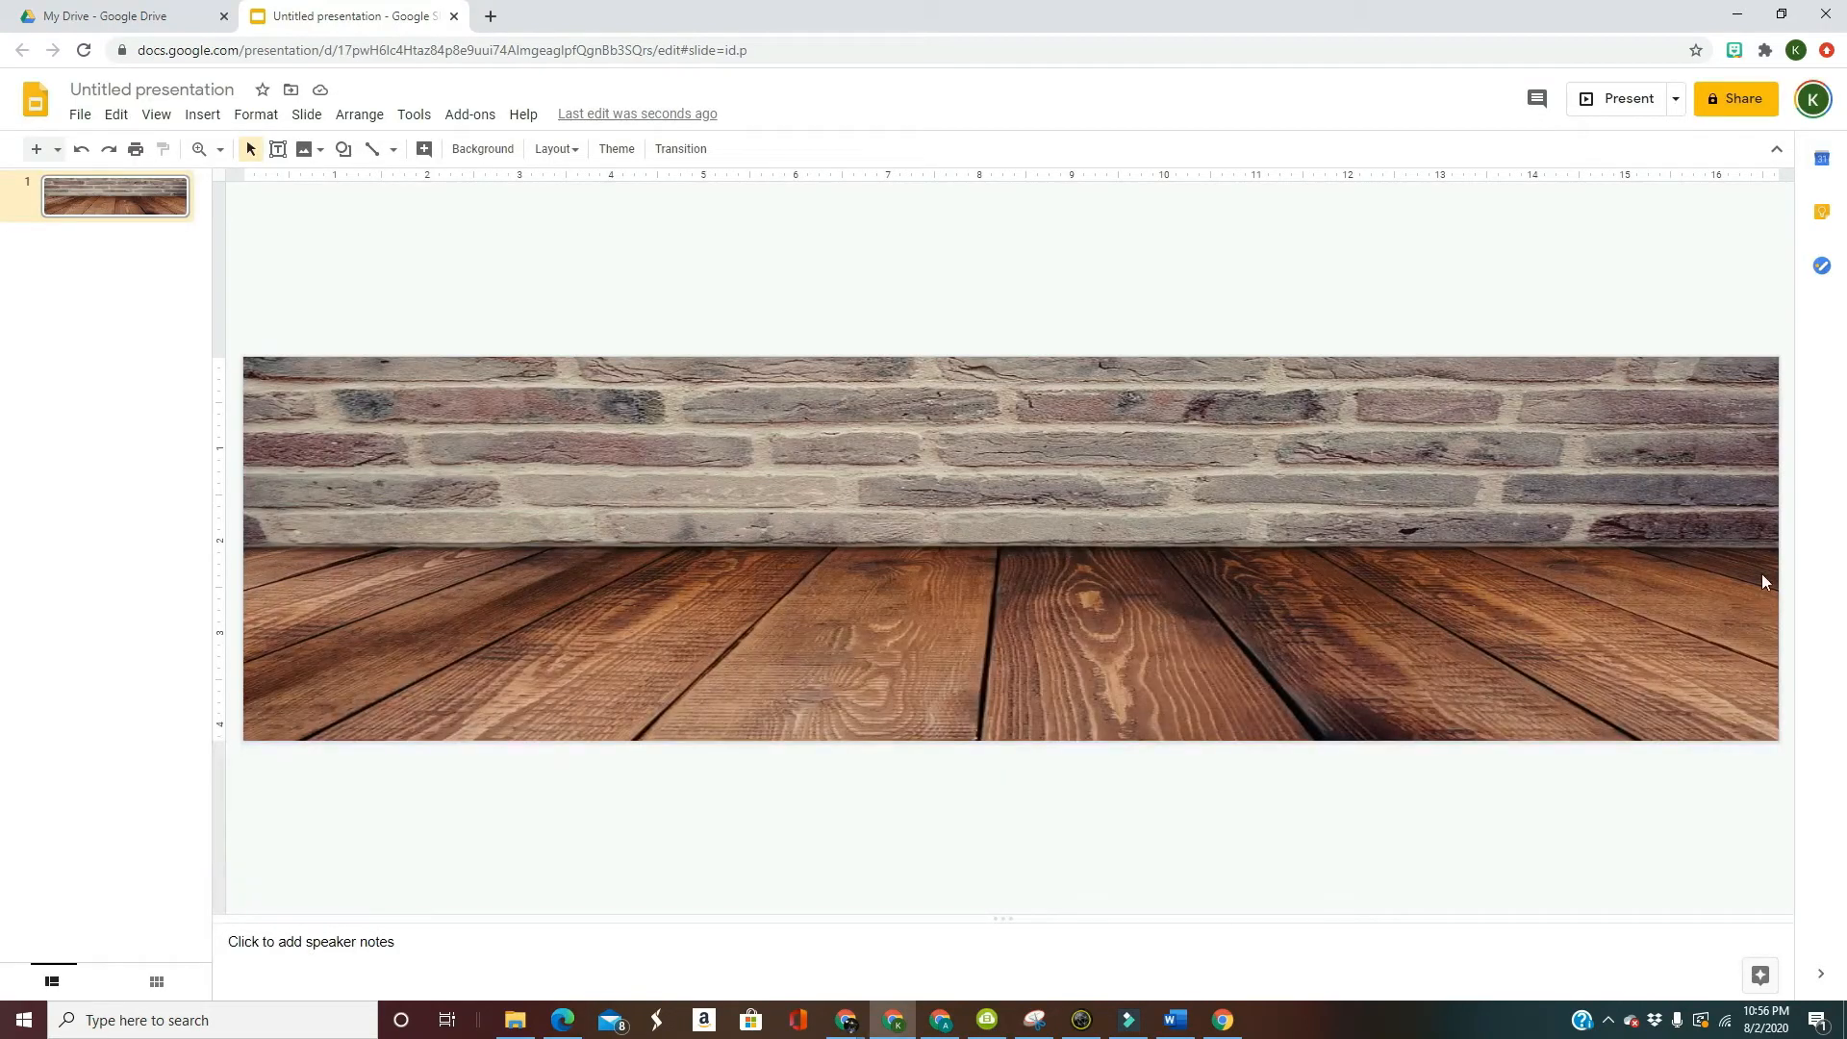
# Step: Replace the slide background with the uploaded image 6 from Documents > Pictures > Wall and Floor, a light-blue wall above a pale plank floor
pyautogui.rightClick(667, 522)
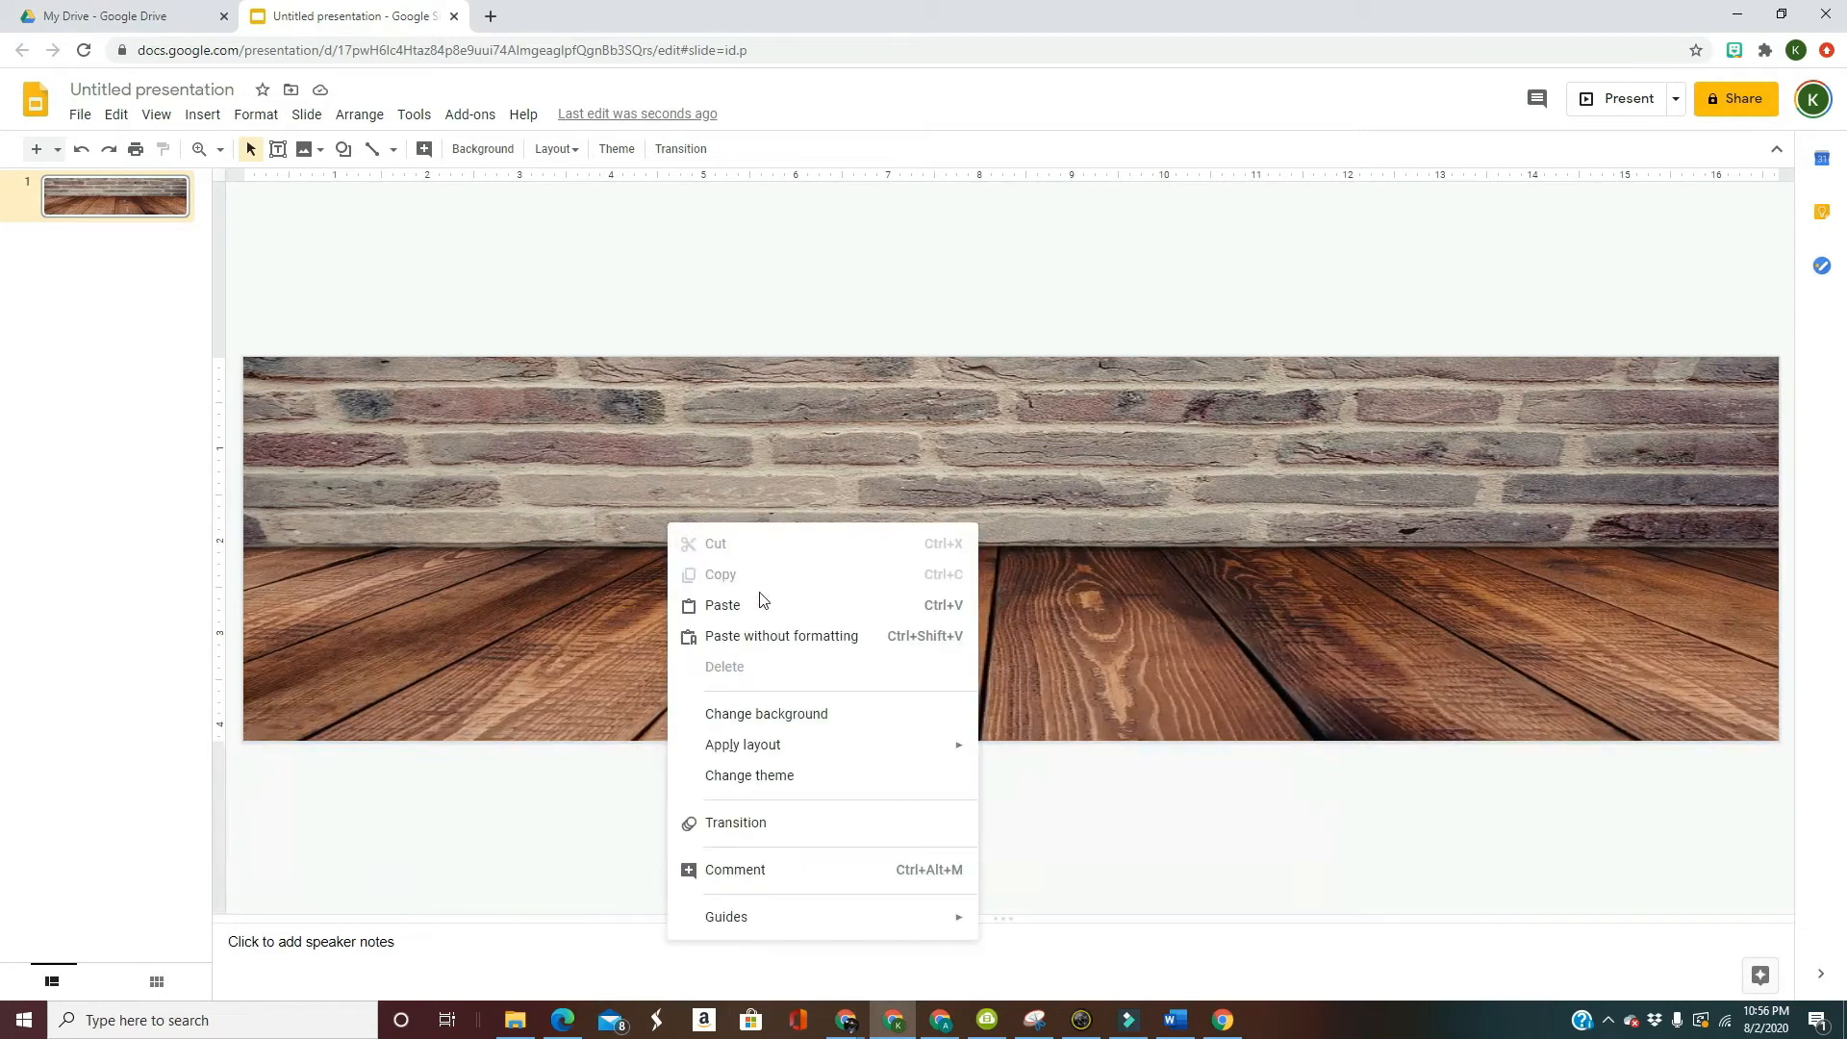
pyautogui.click(811, 720)
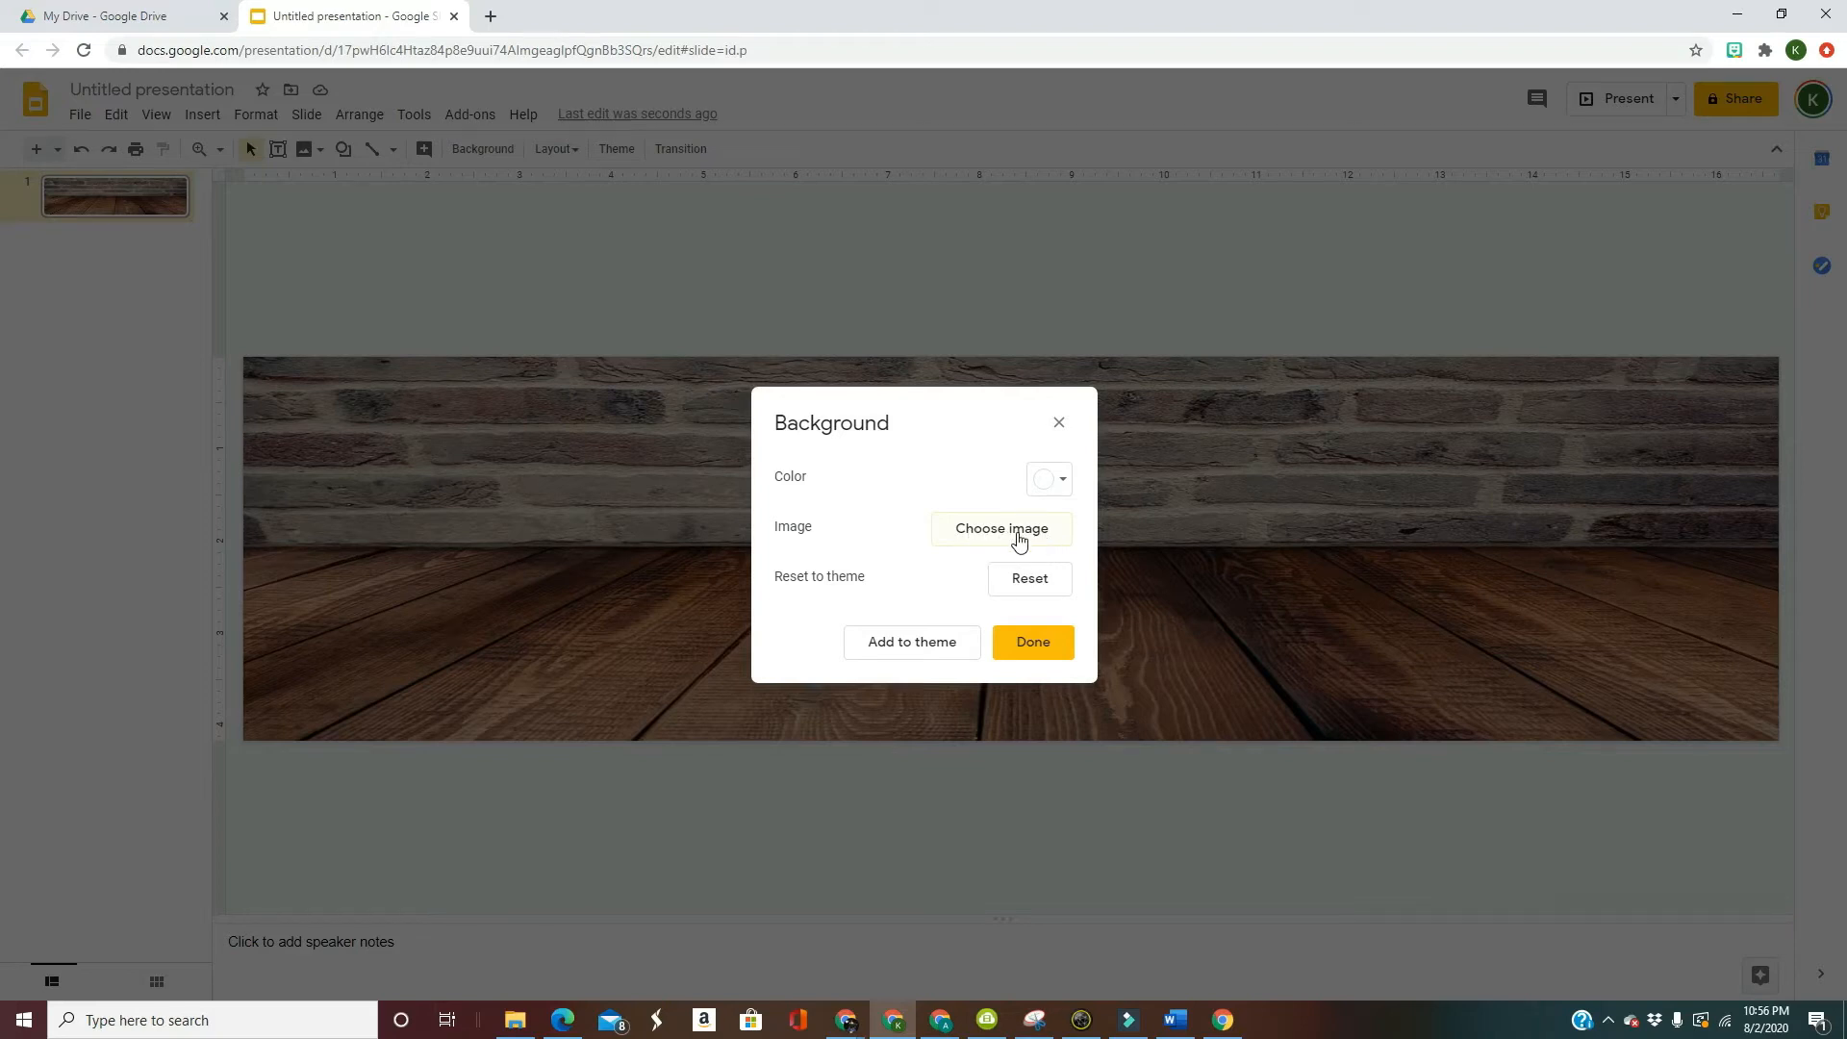
pyautogui.click(994, 539)
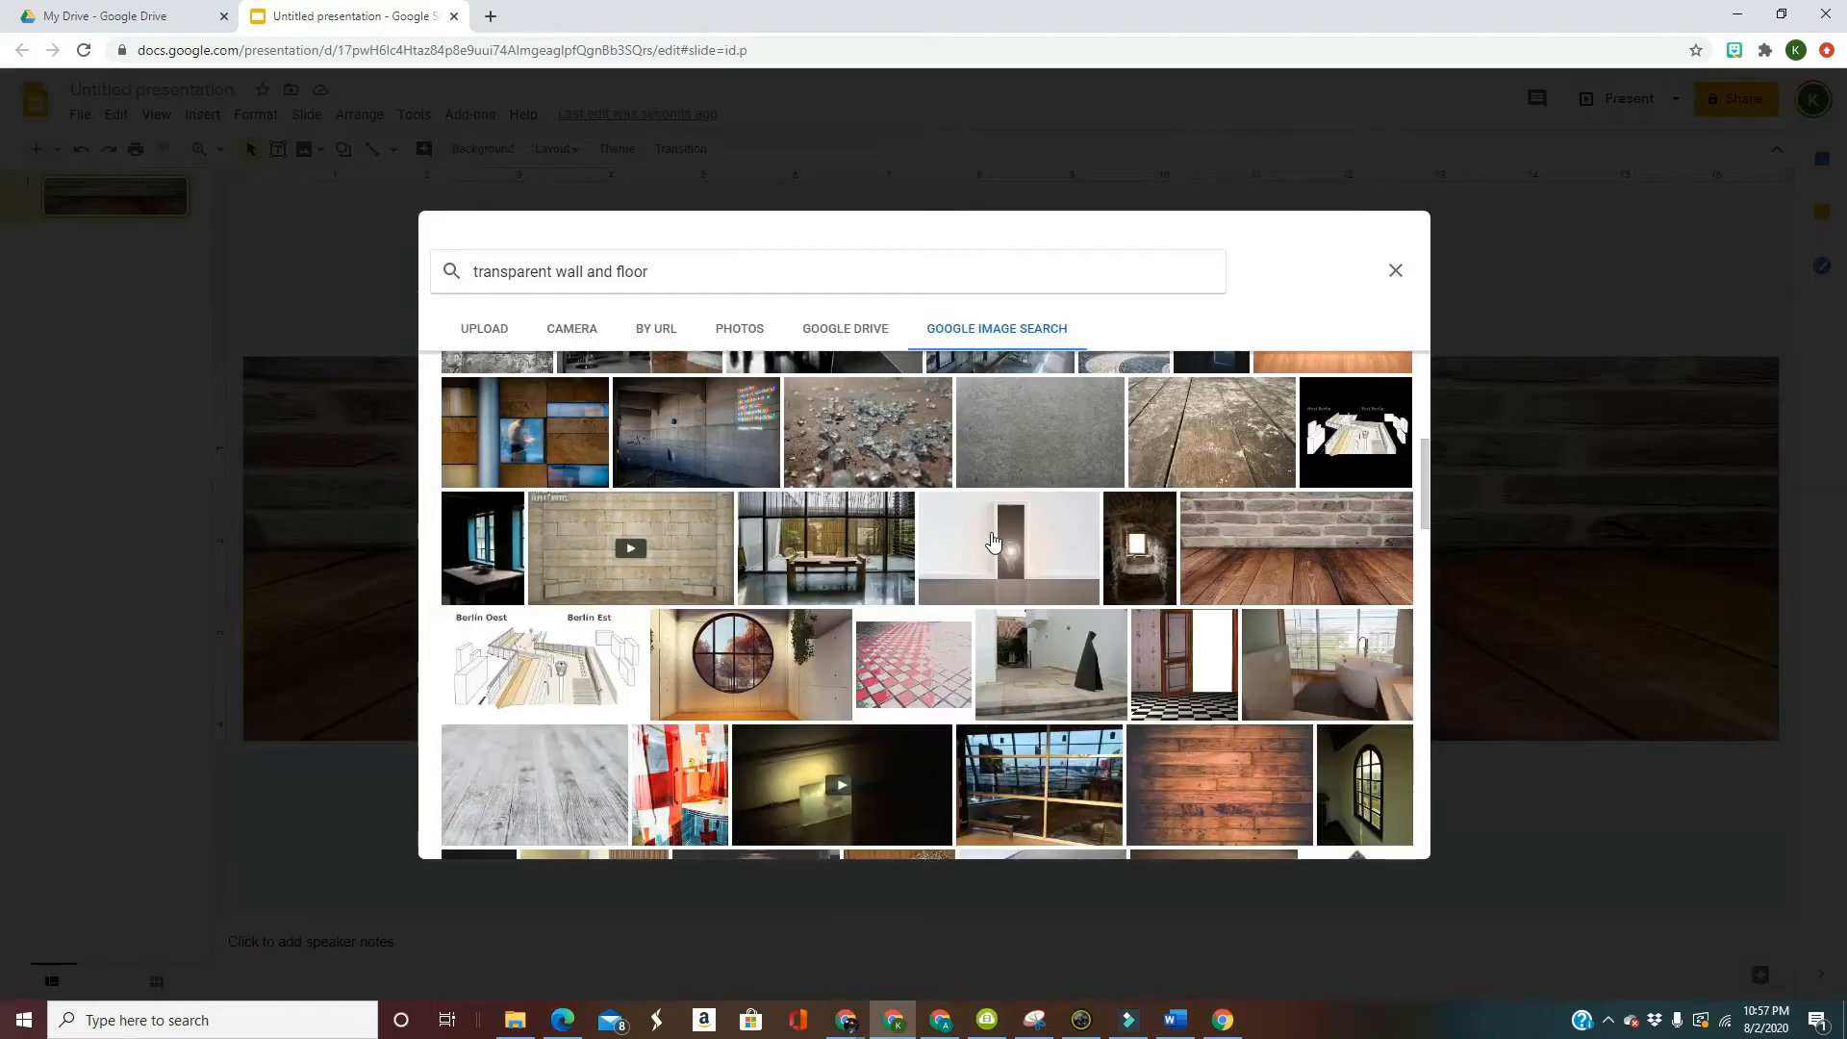
pyautogui.click(490, 334)
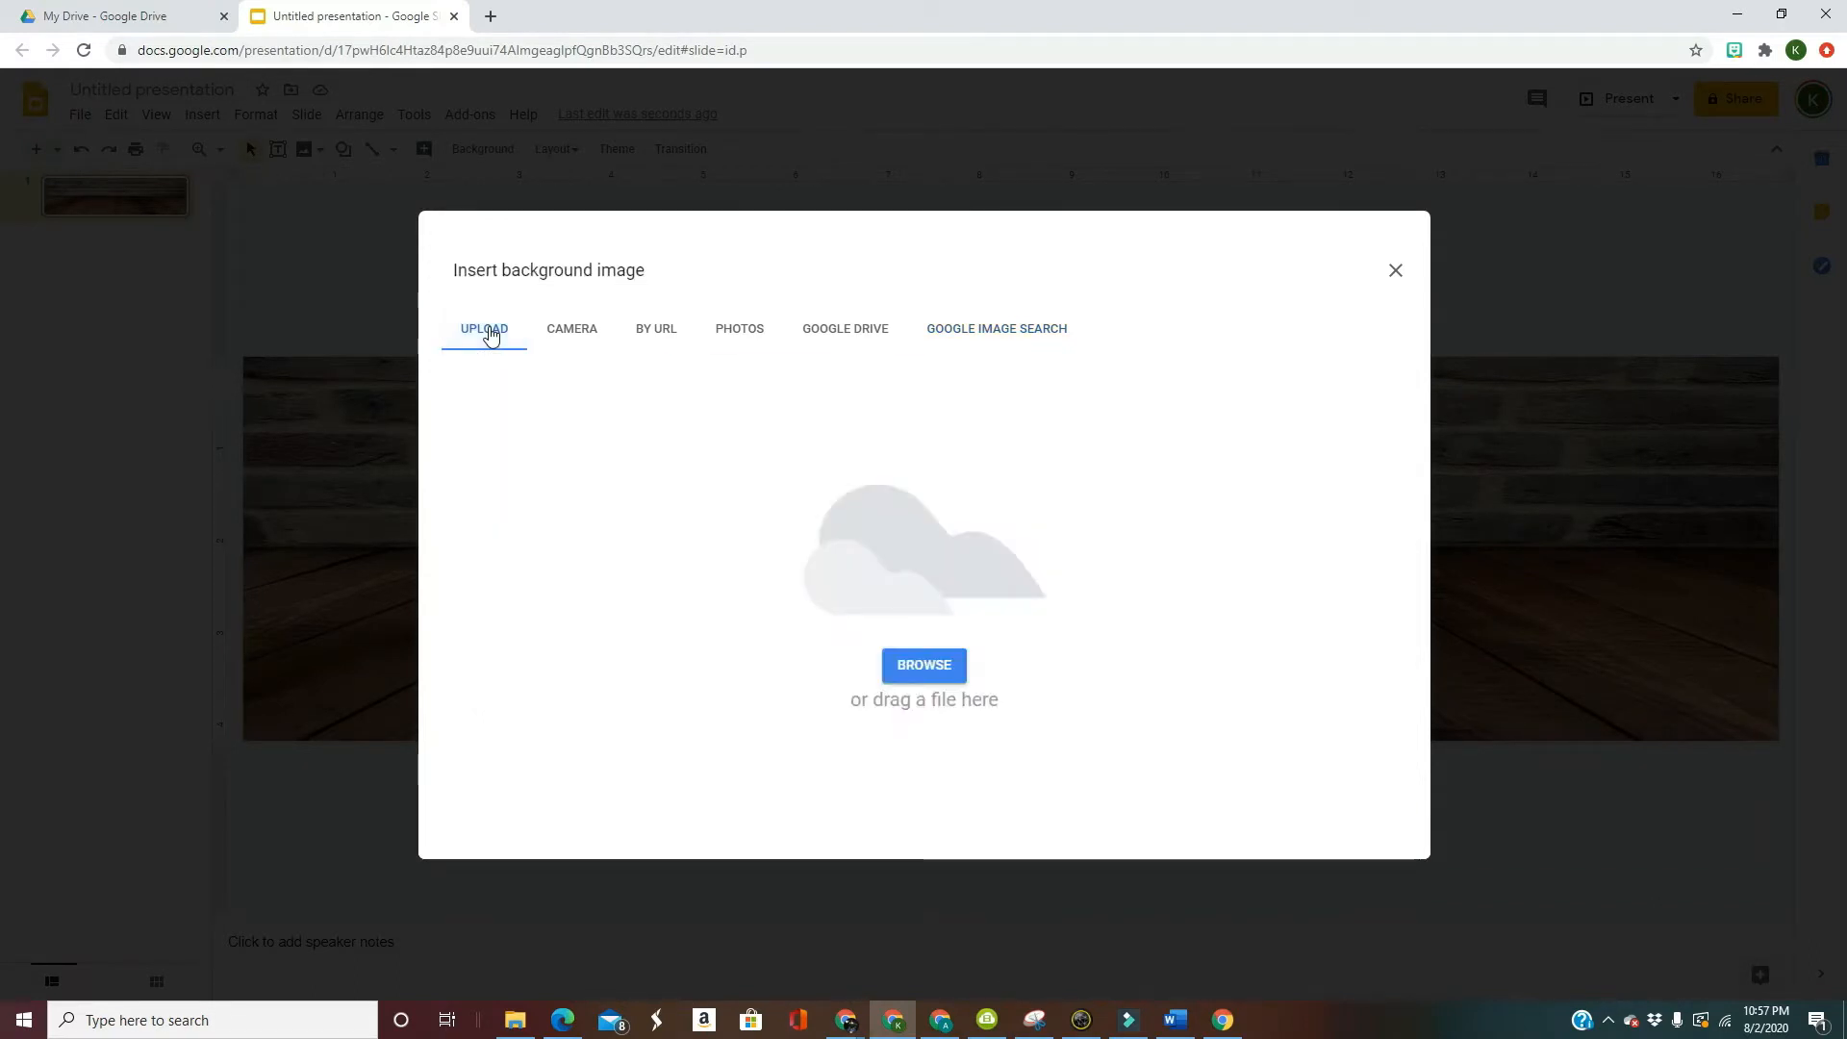
pyautogui.click(928, 673)
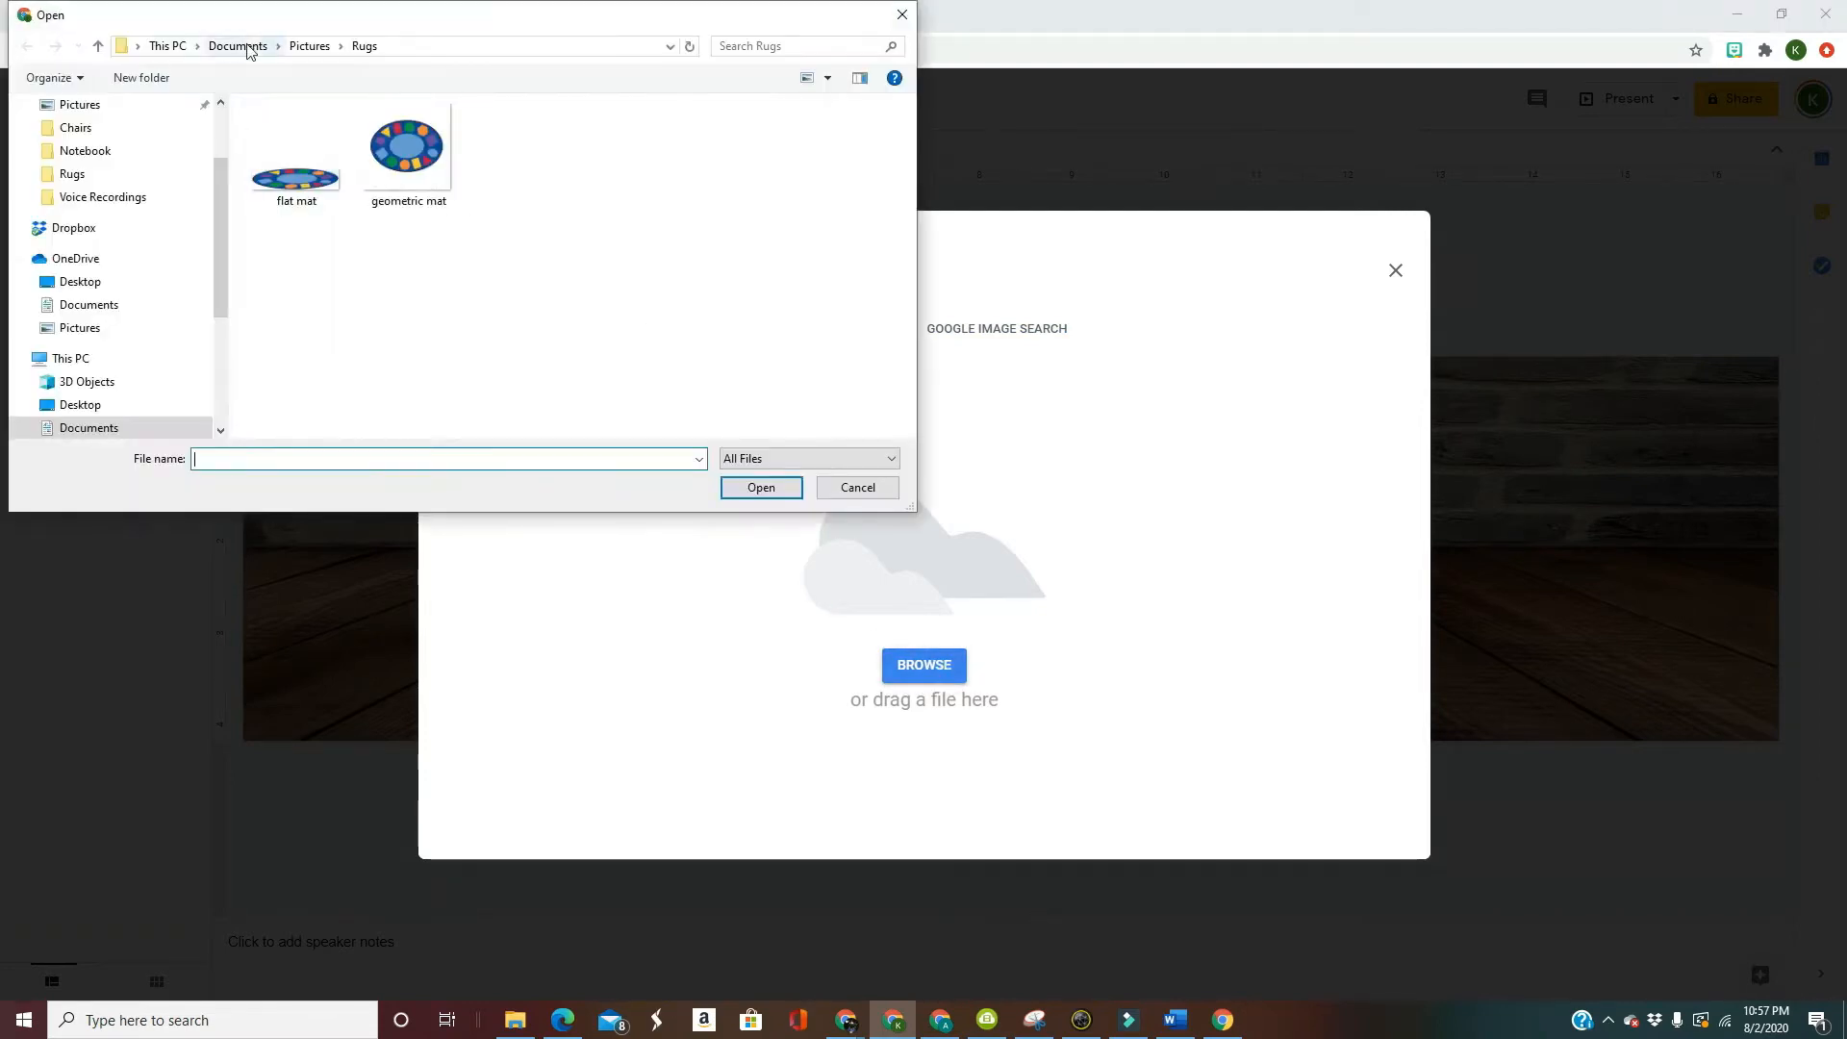
pyautogui.click(241, 45)
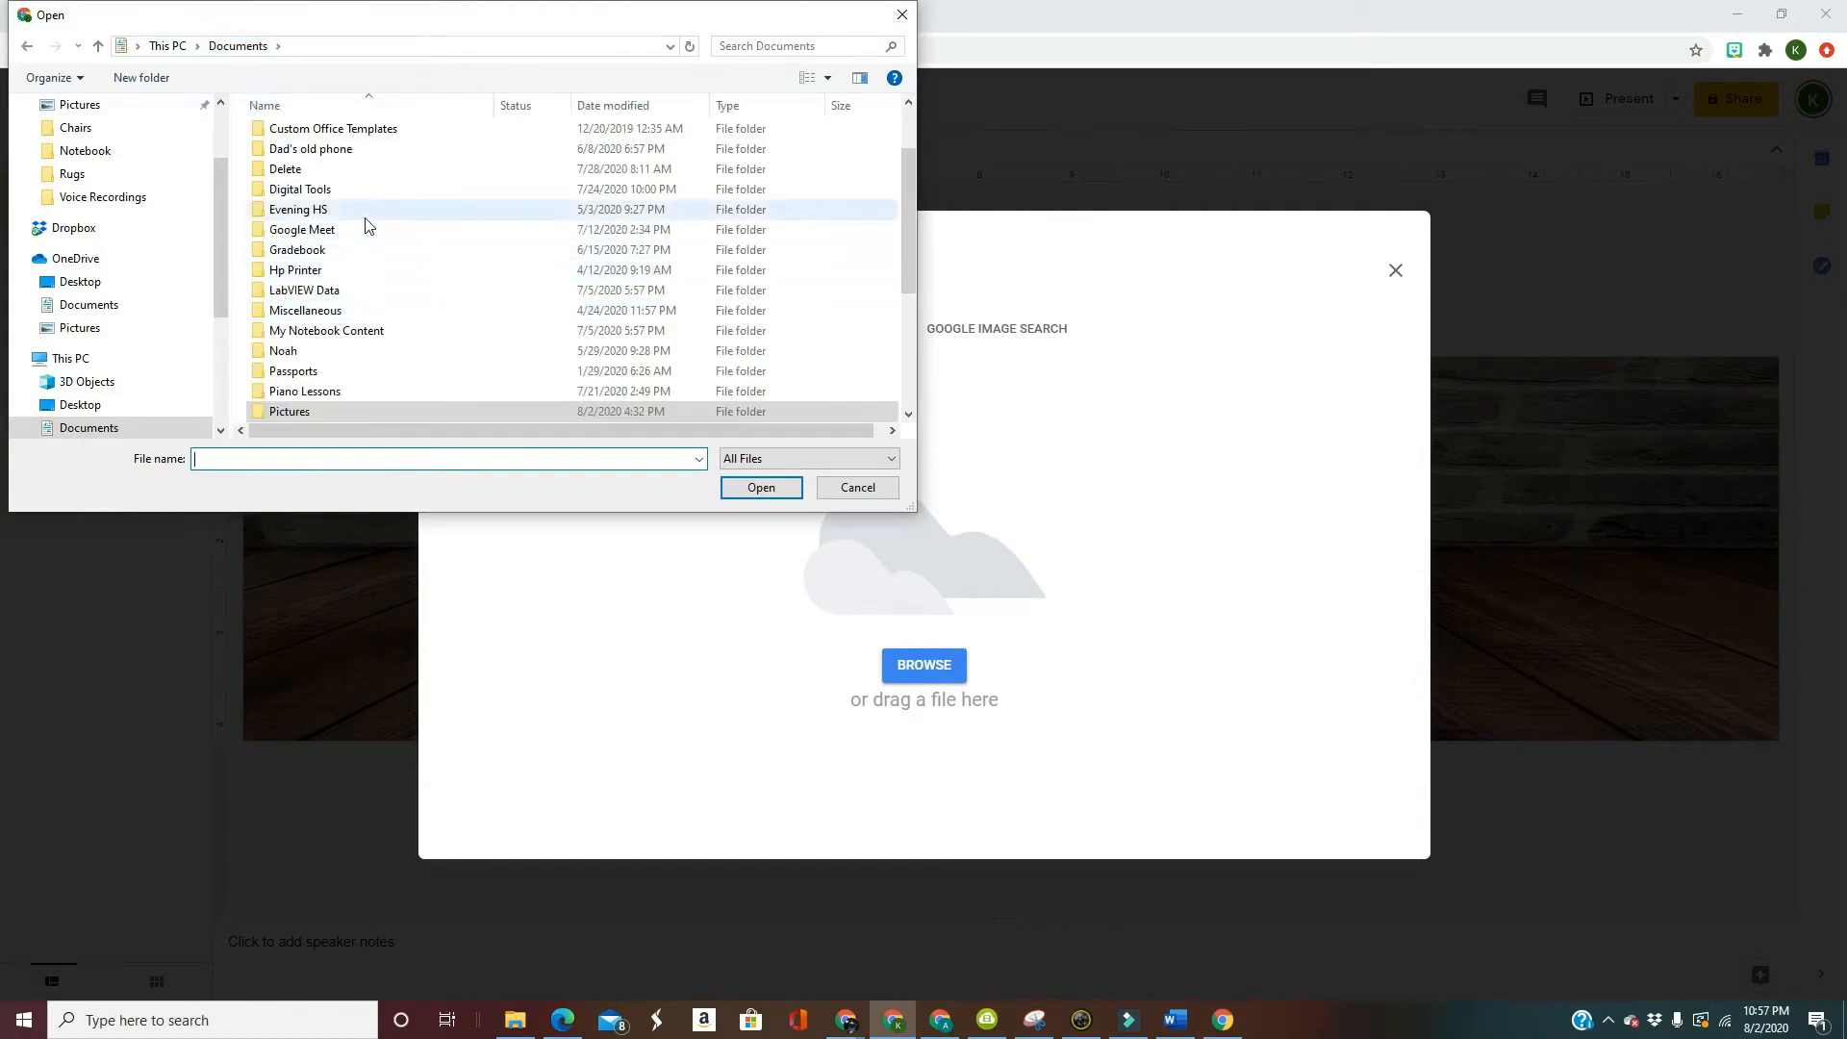
pyautogui.scroll(-2, 401, 237)
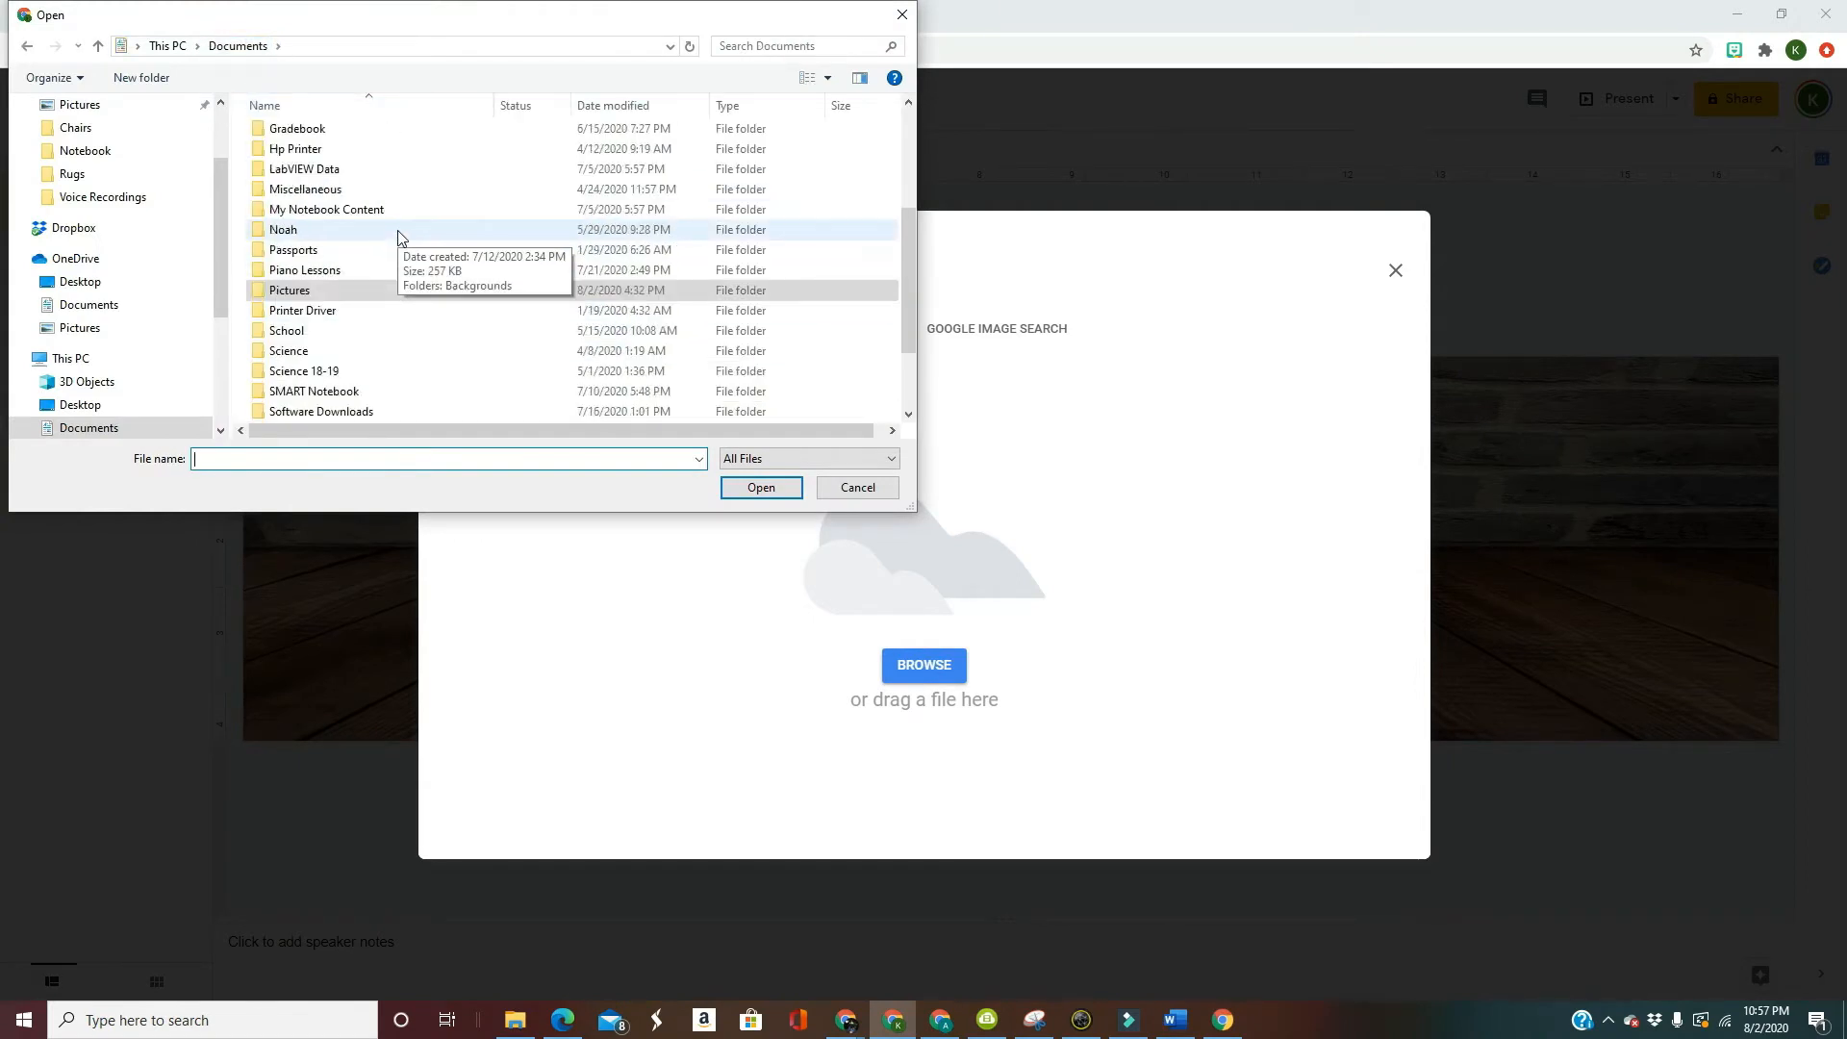
pyautogui.doubleClick(290, 291)
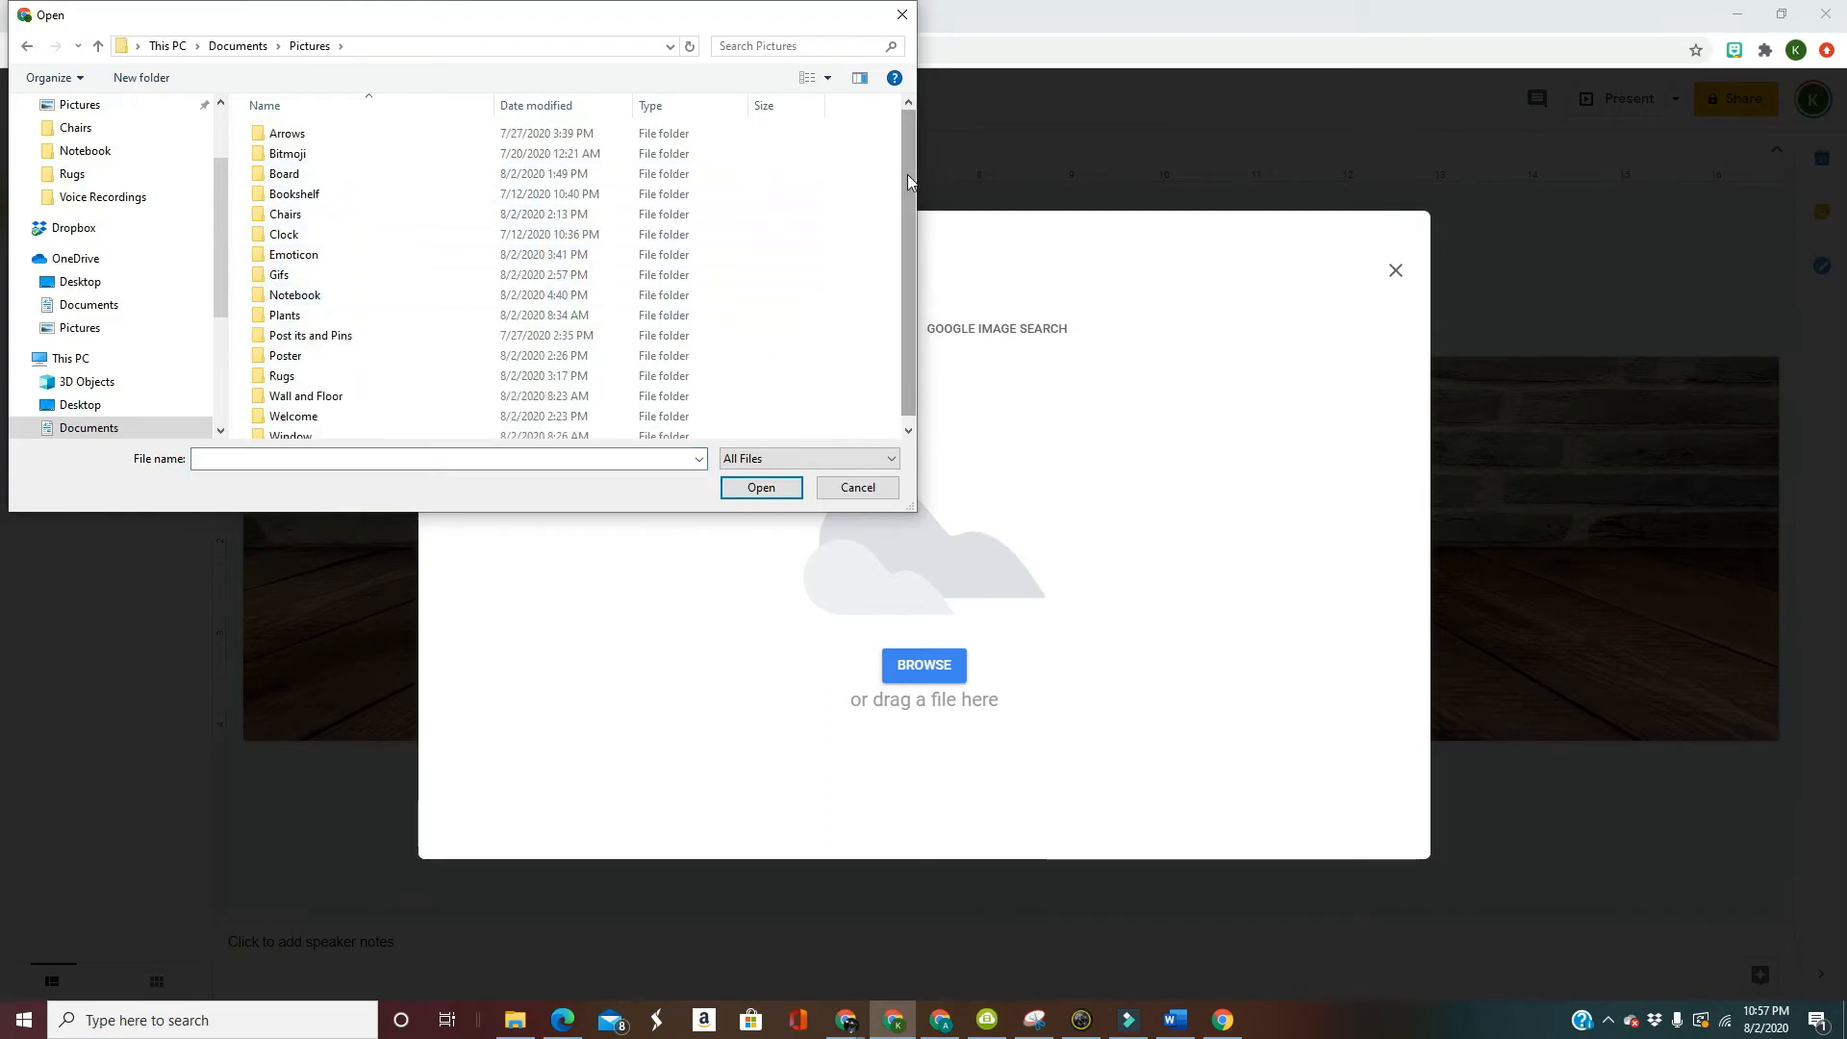
pyautogui.moveTo(908, 175); pyautogui.dragTo(909, 189)
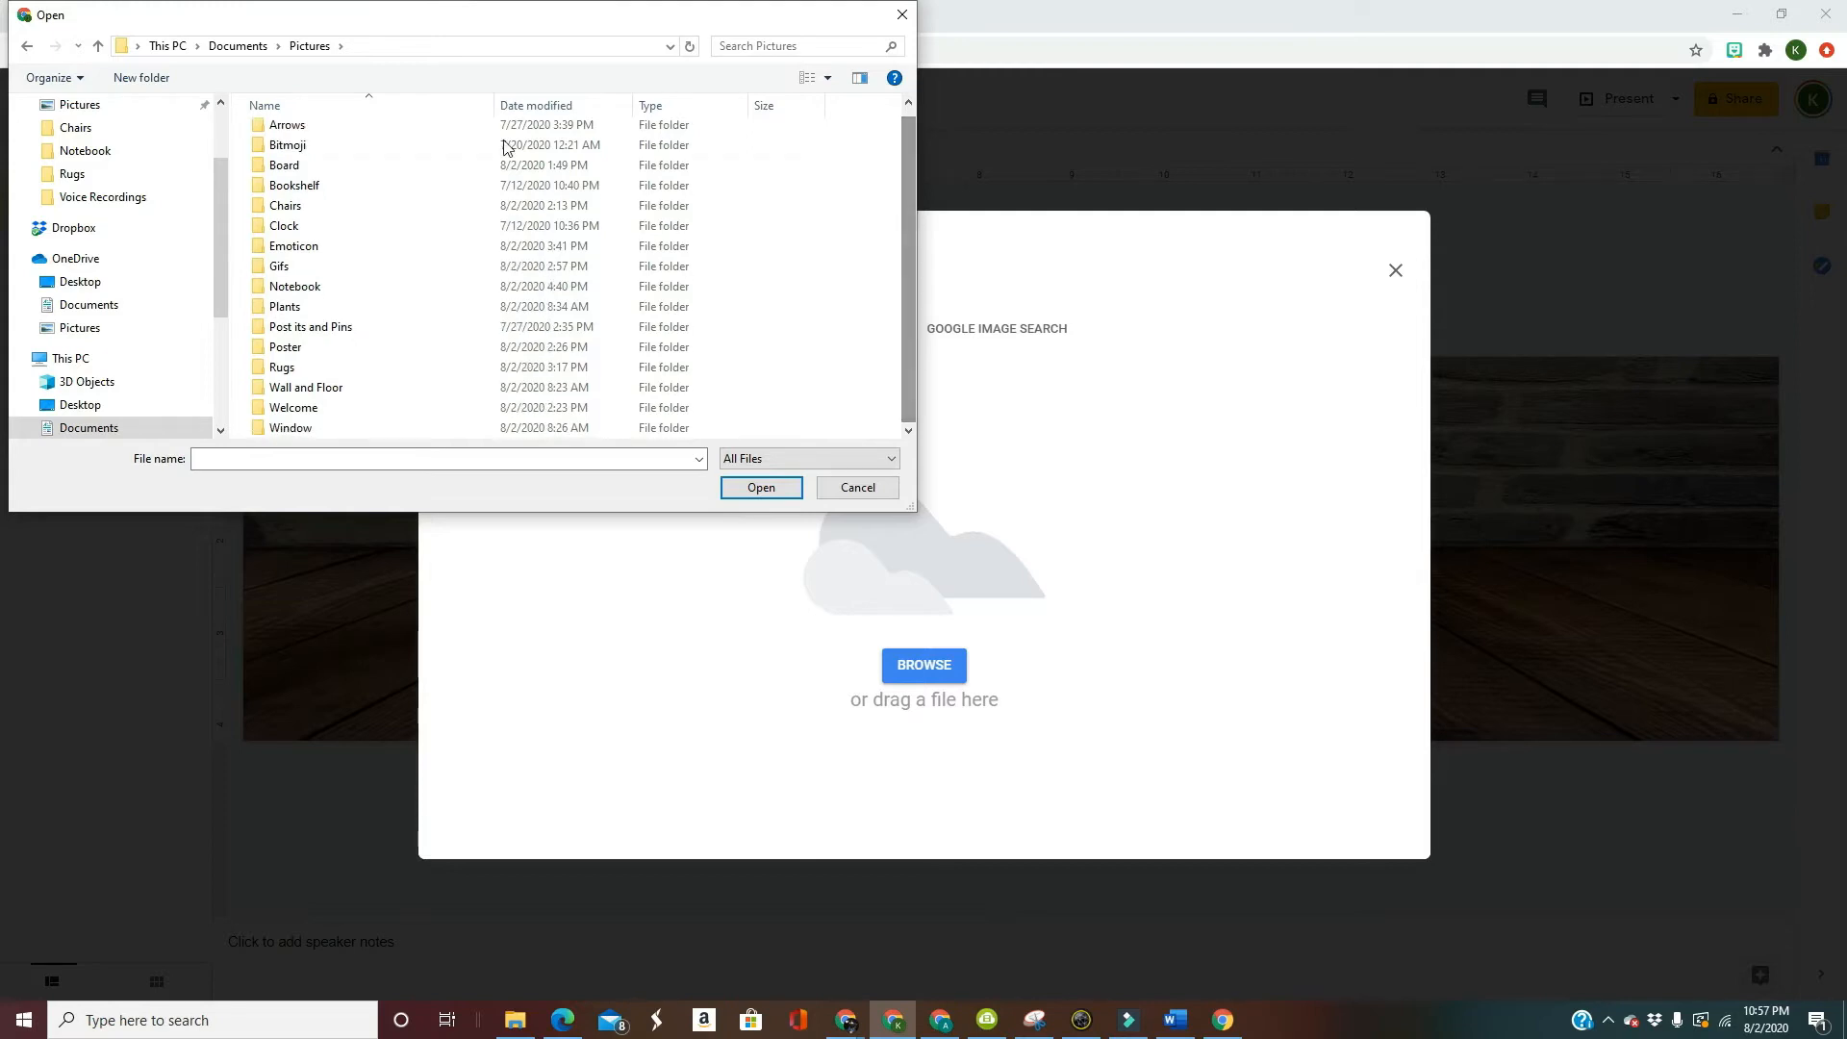
pyautogui.doubleClick(349, 390)
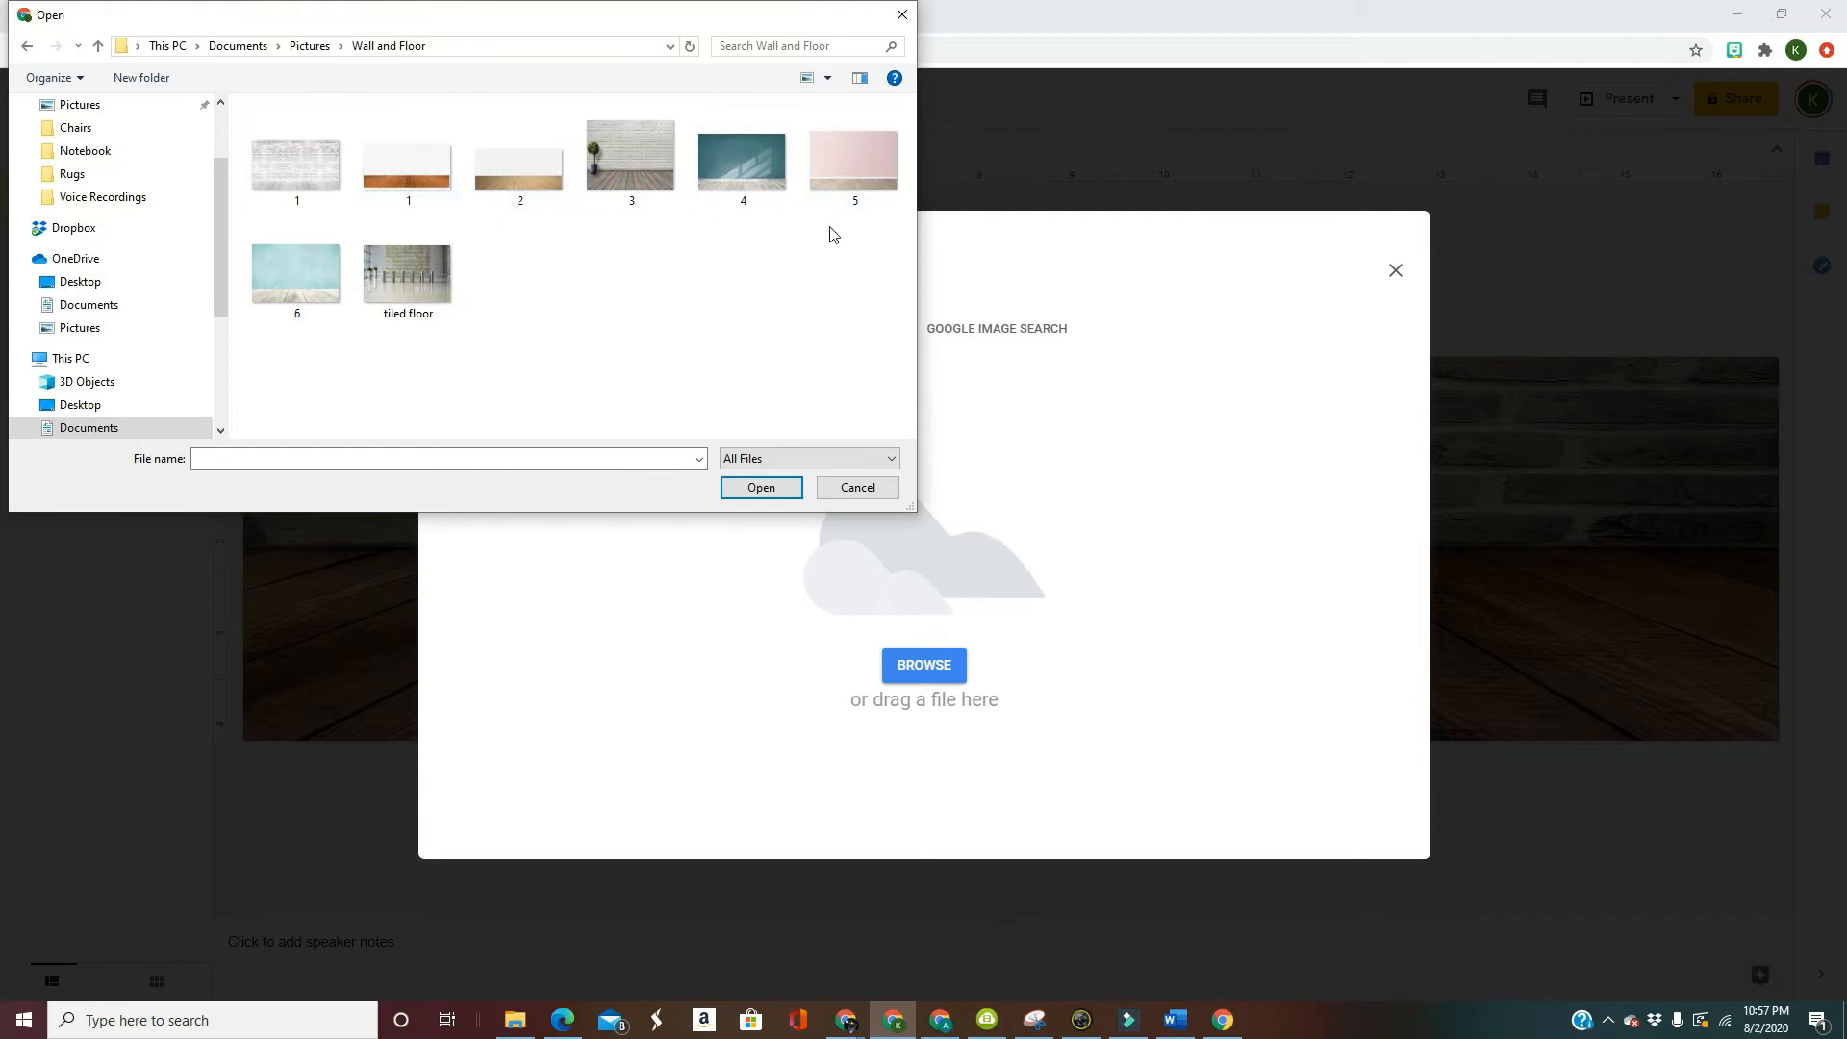
pyautogui.doubleClick(282, 294)
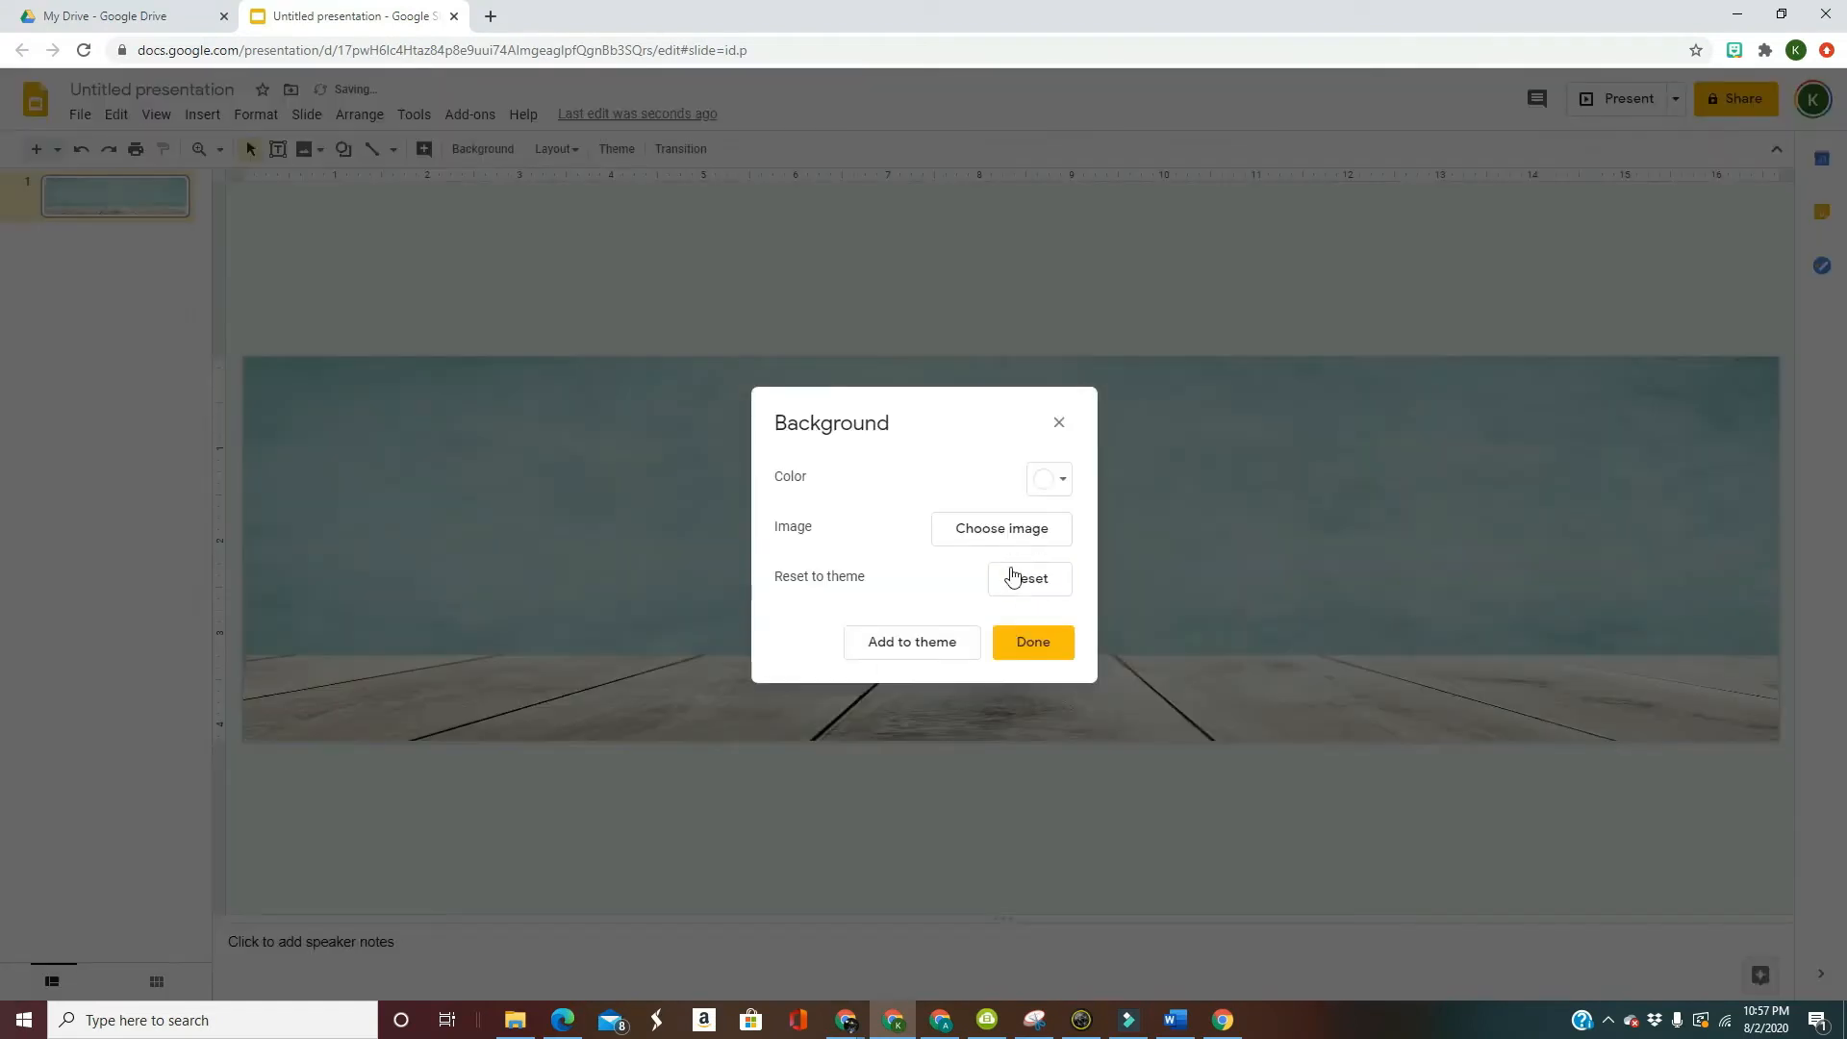
pyautogui.click(1029, 641)
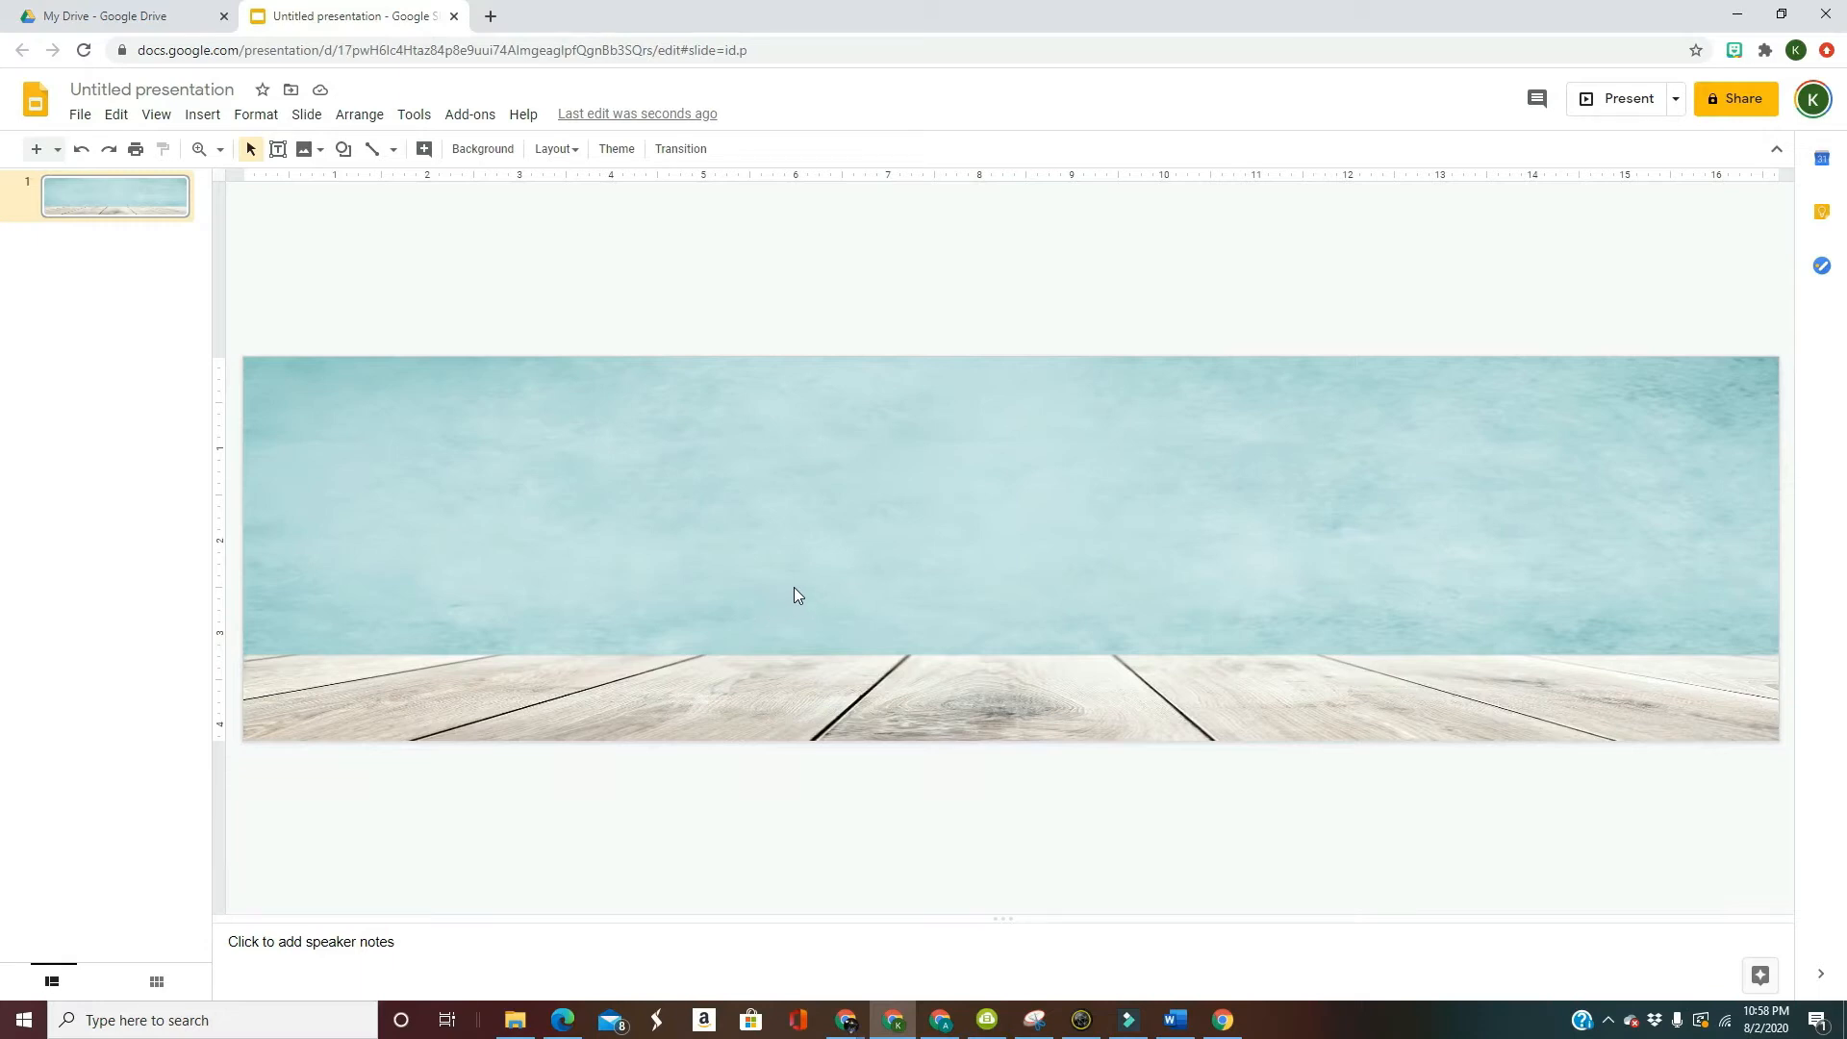
# Step: Insert the cork board 1 image from the computer's Documents > Pictures > Board folder onto the slide
pyautogui.click(202, 115)
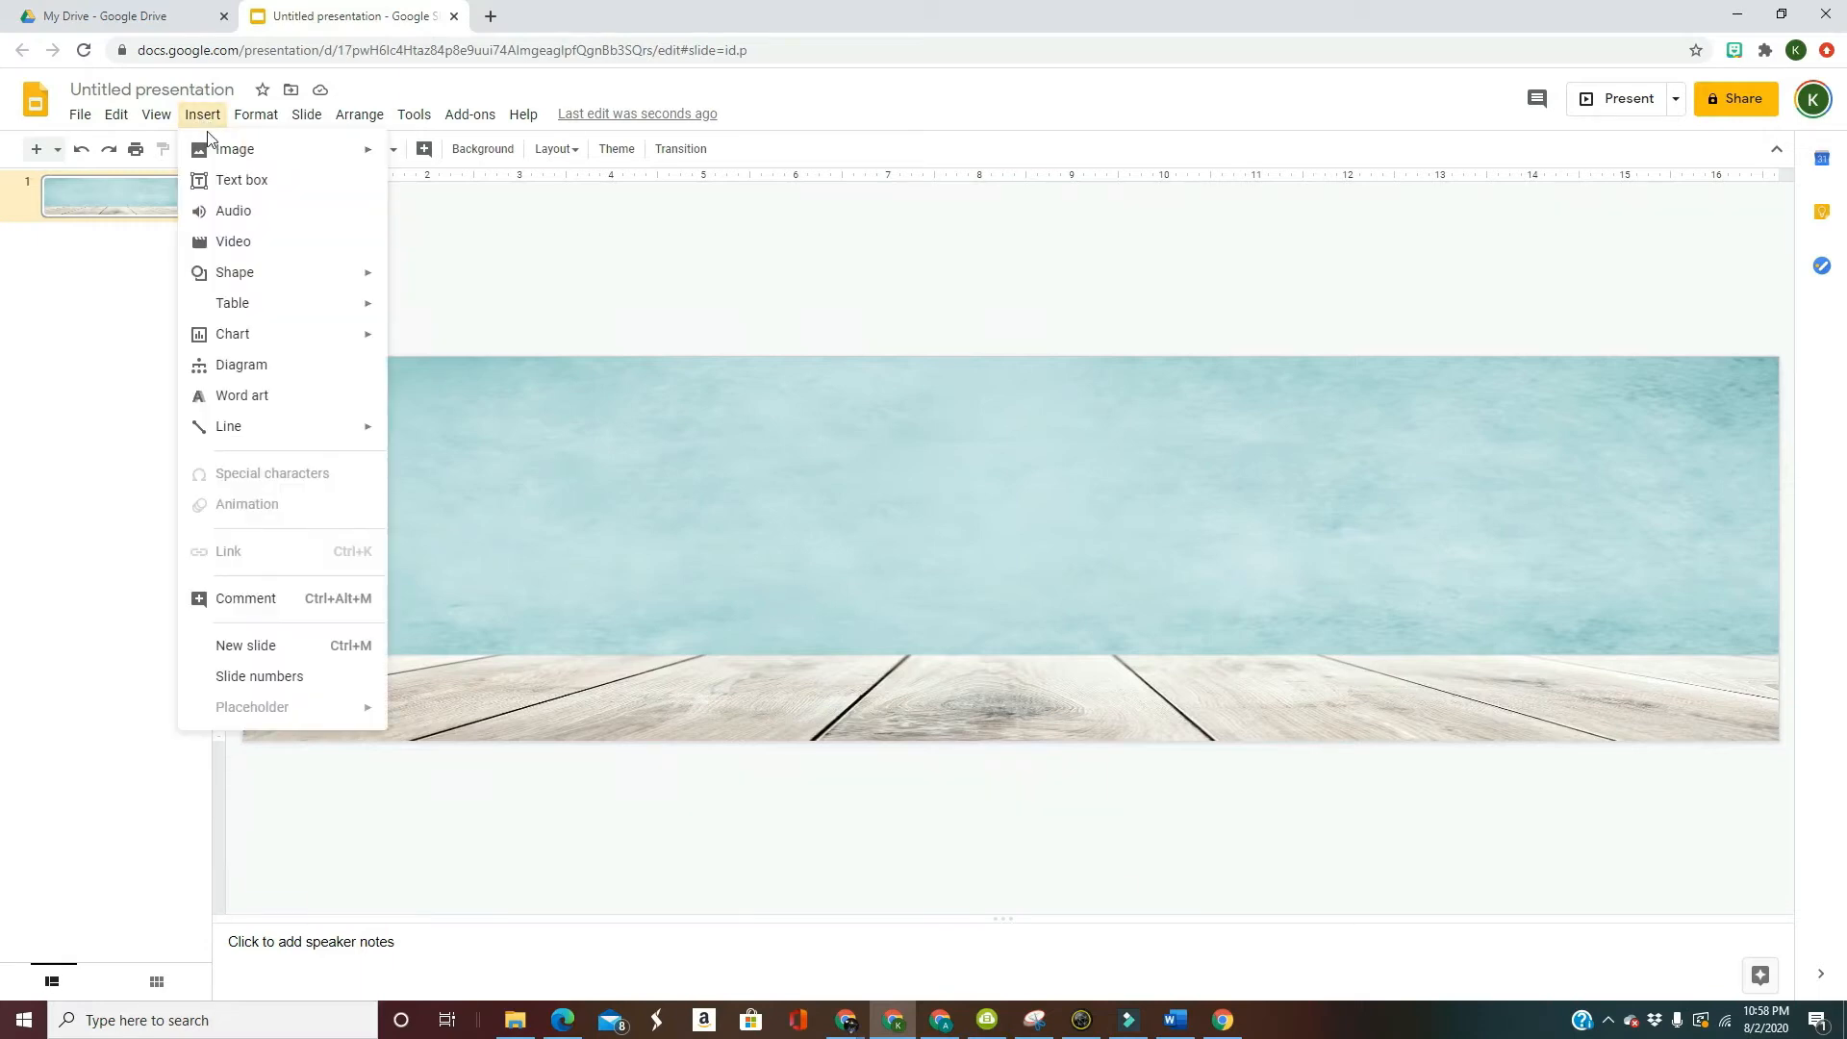
pyautogui.moveTo(215, 149)
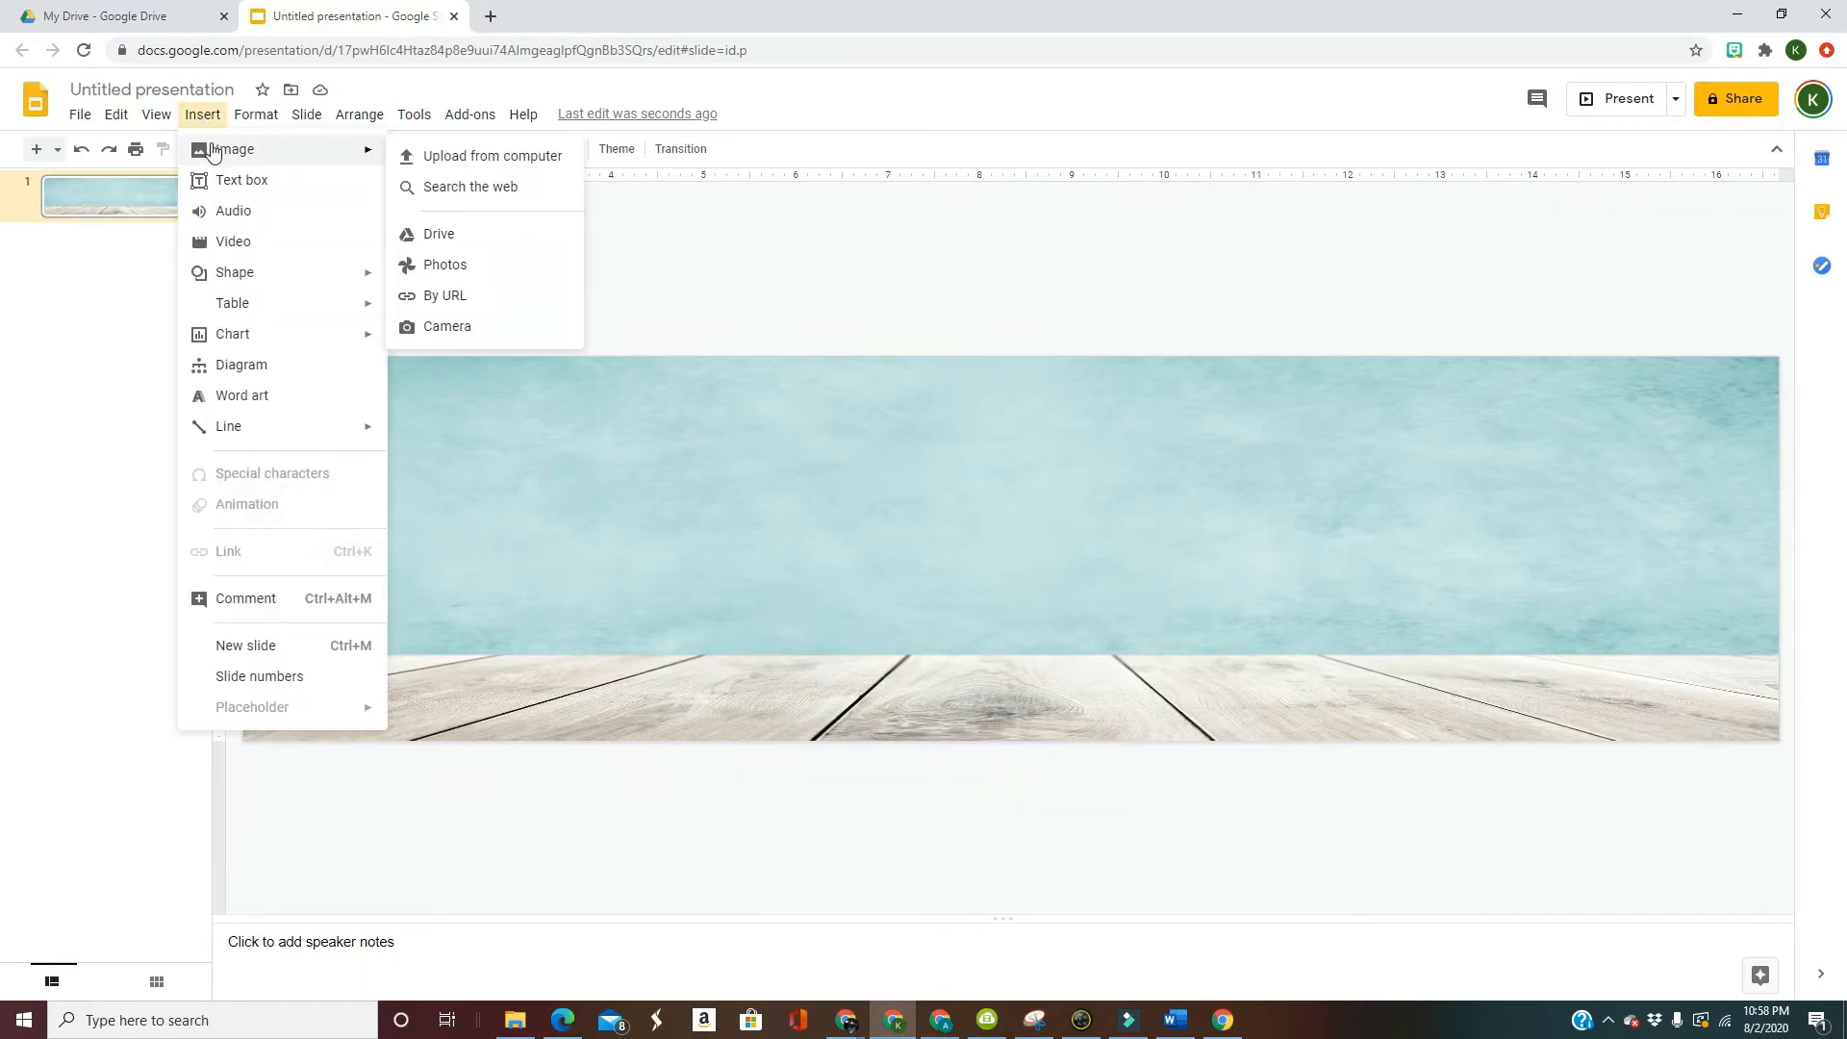
pyautogui.click(496, 169)
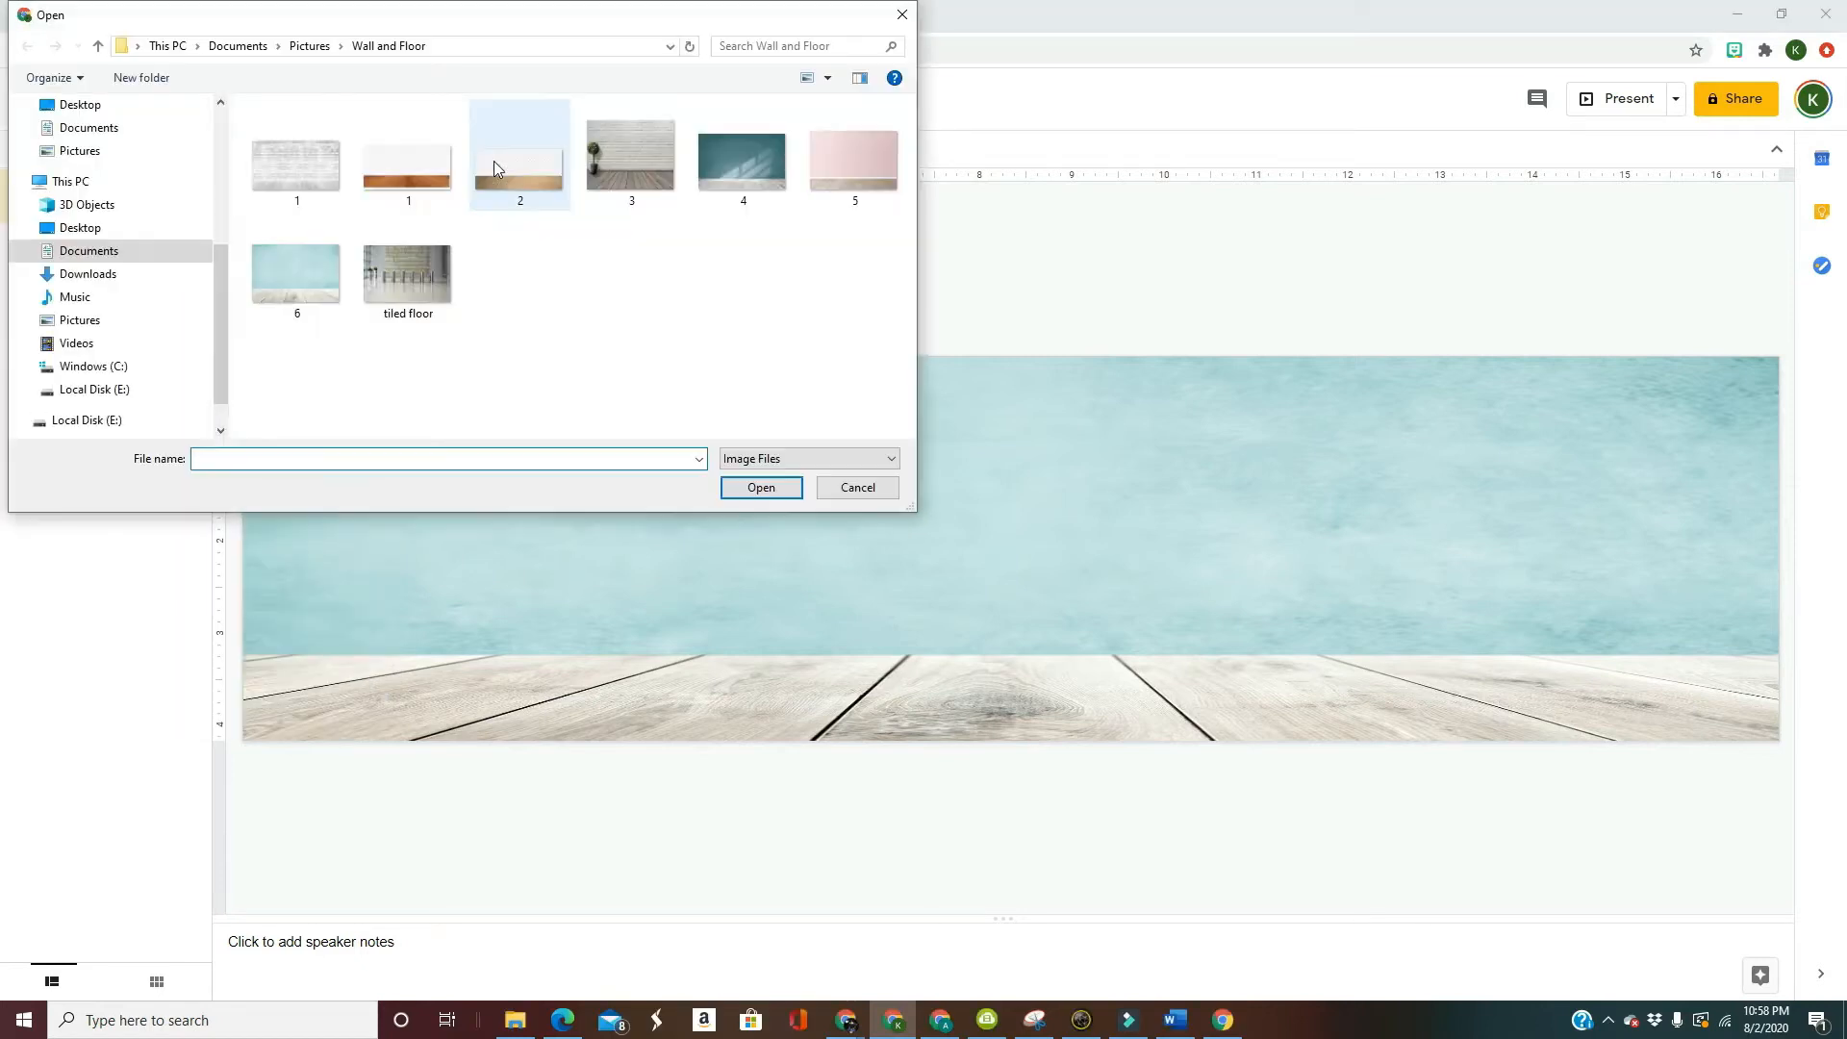
pyautogui.click(311, 48)
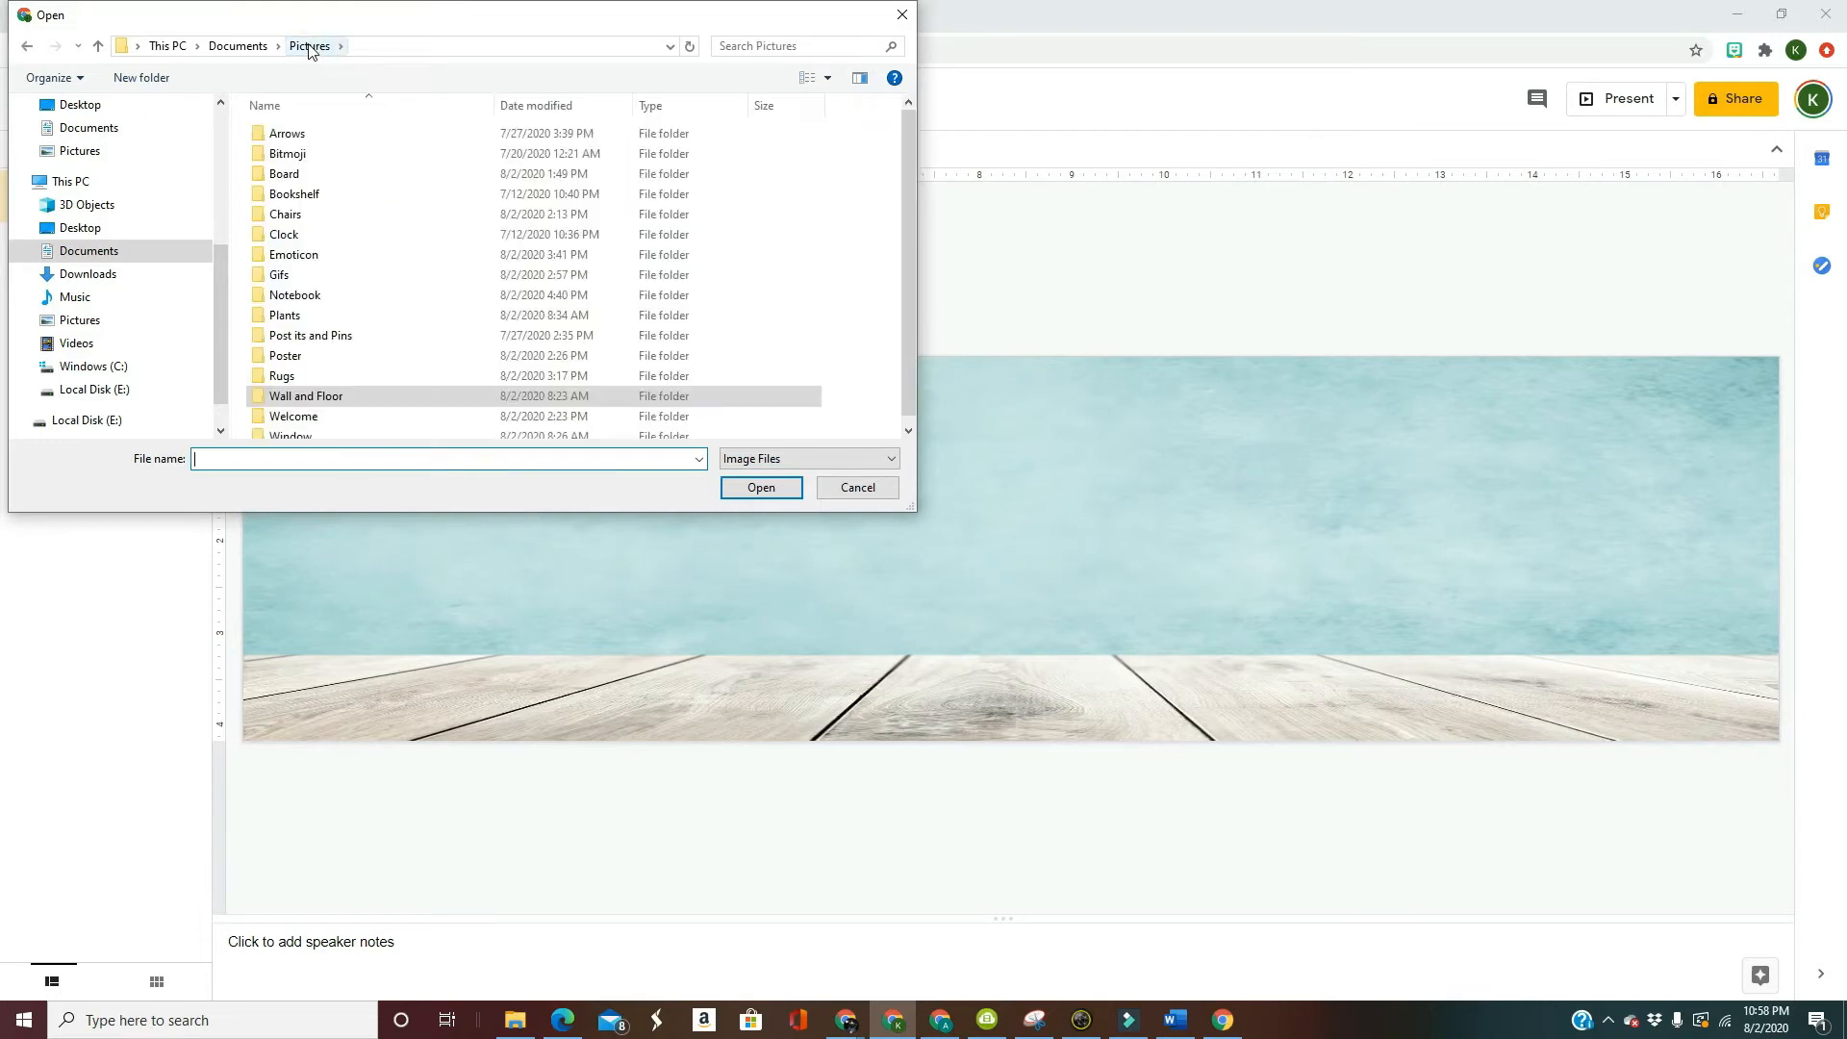
pyautogui.doubleClick(304, 179)
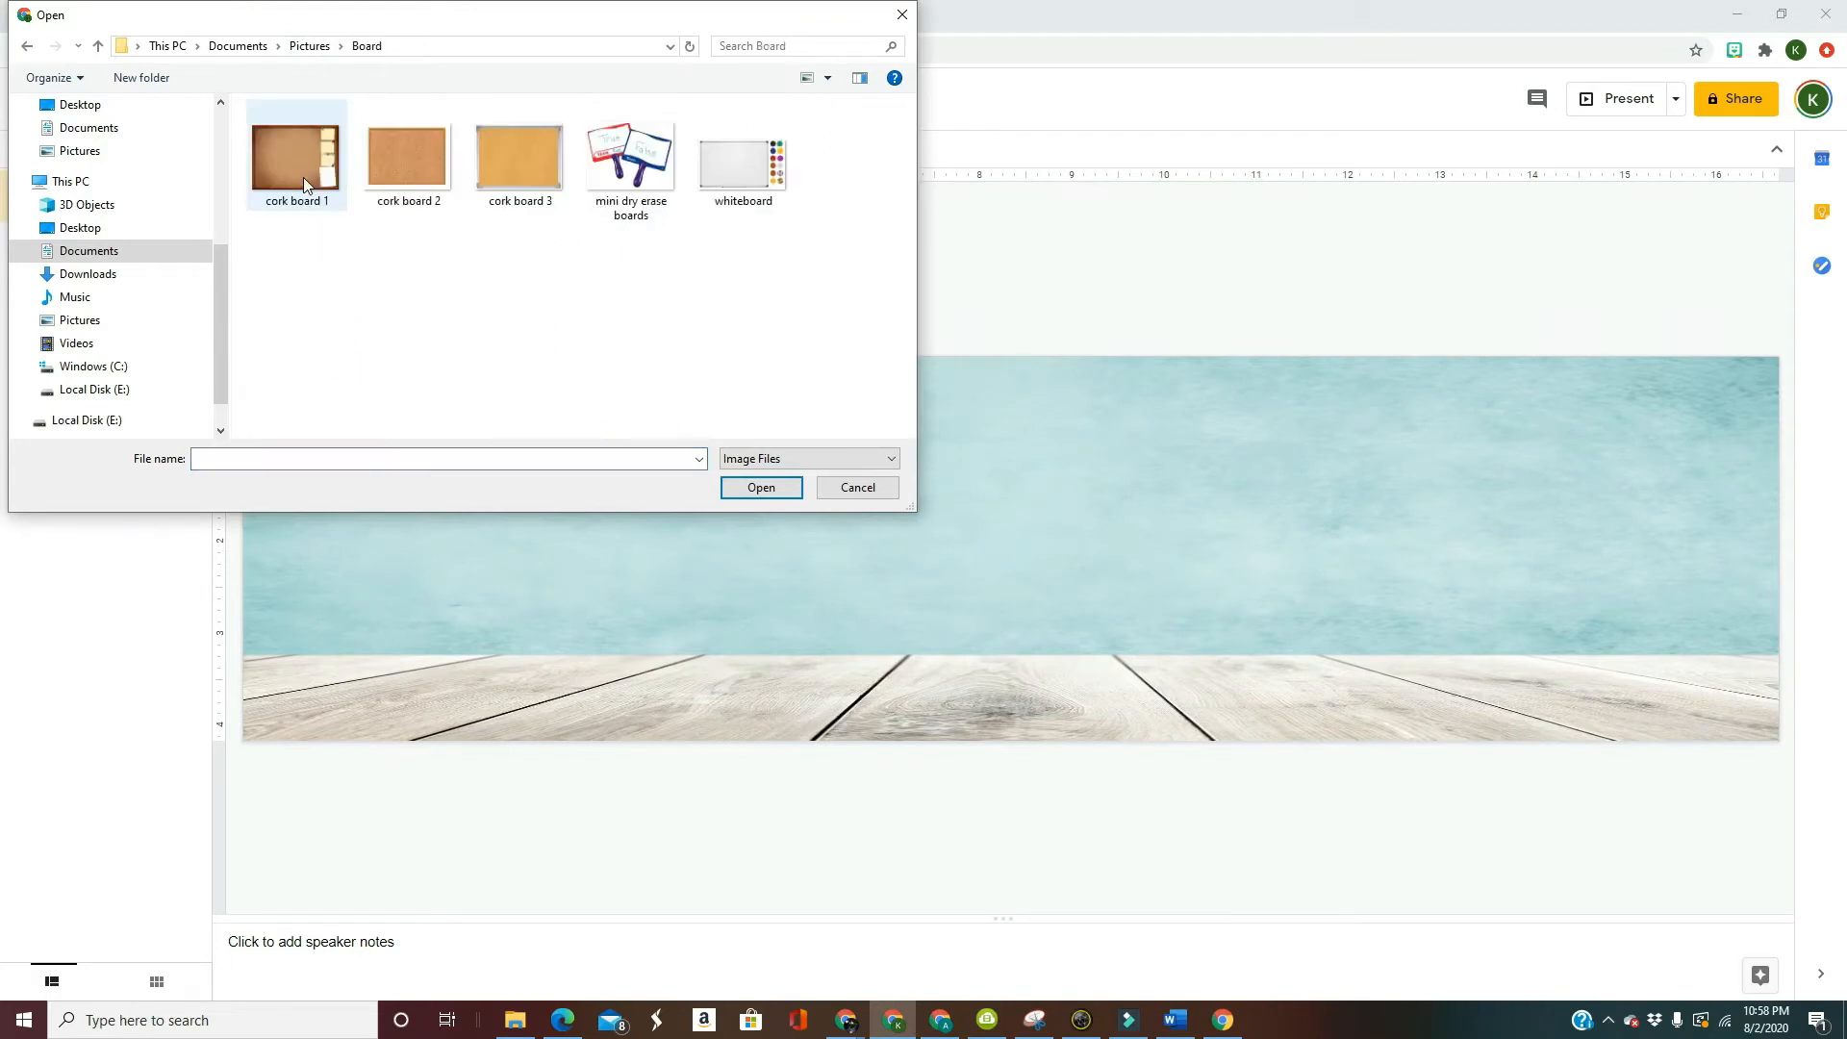
pyautogui.doubleClick(286, 170)
# Step: Shrink the cork board to about 3.5 inches wide and place it on the wall near the slide's horizontal centre
pyautogui.moveTo(604, 524); pyautogui.dragTo(1125, 514)
pyautogui.moveTo(1251, 362); pyautogui.dragTo(1100, 476)
pyautogui.moveTo(1025, 597); pyautogui.dragTo(1125, 517)
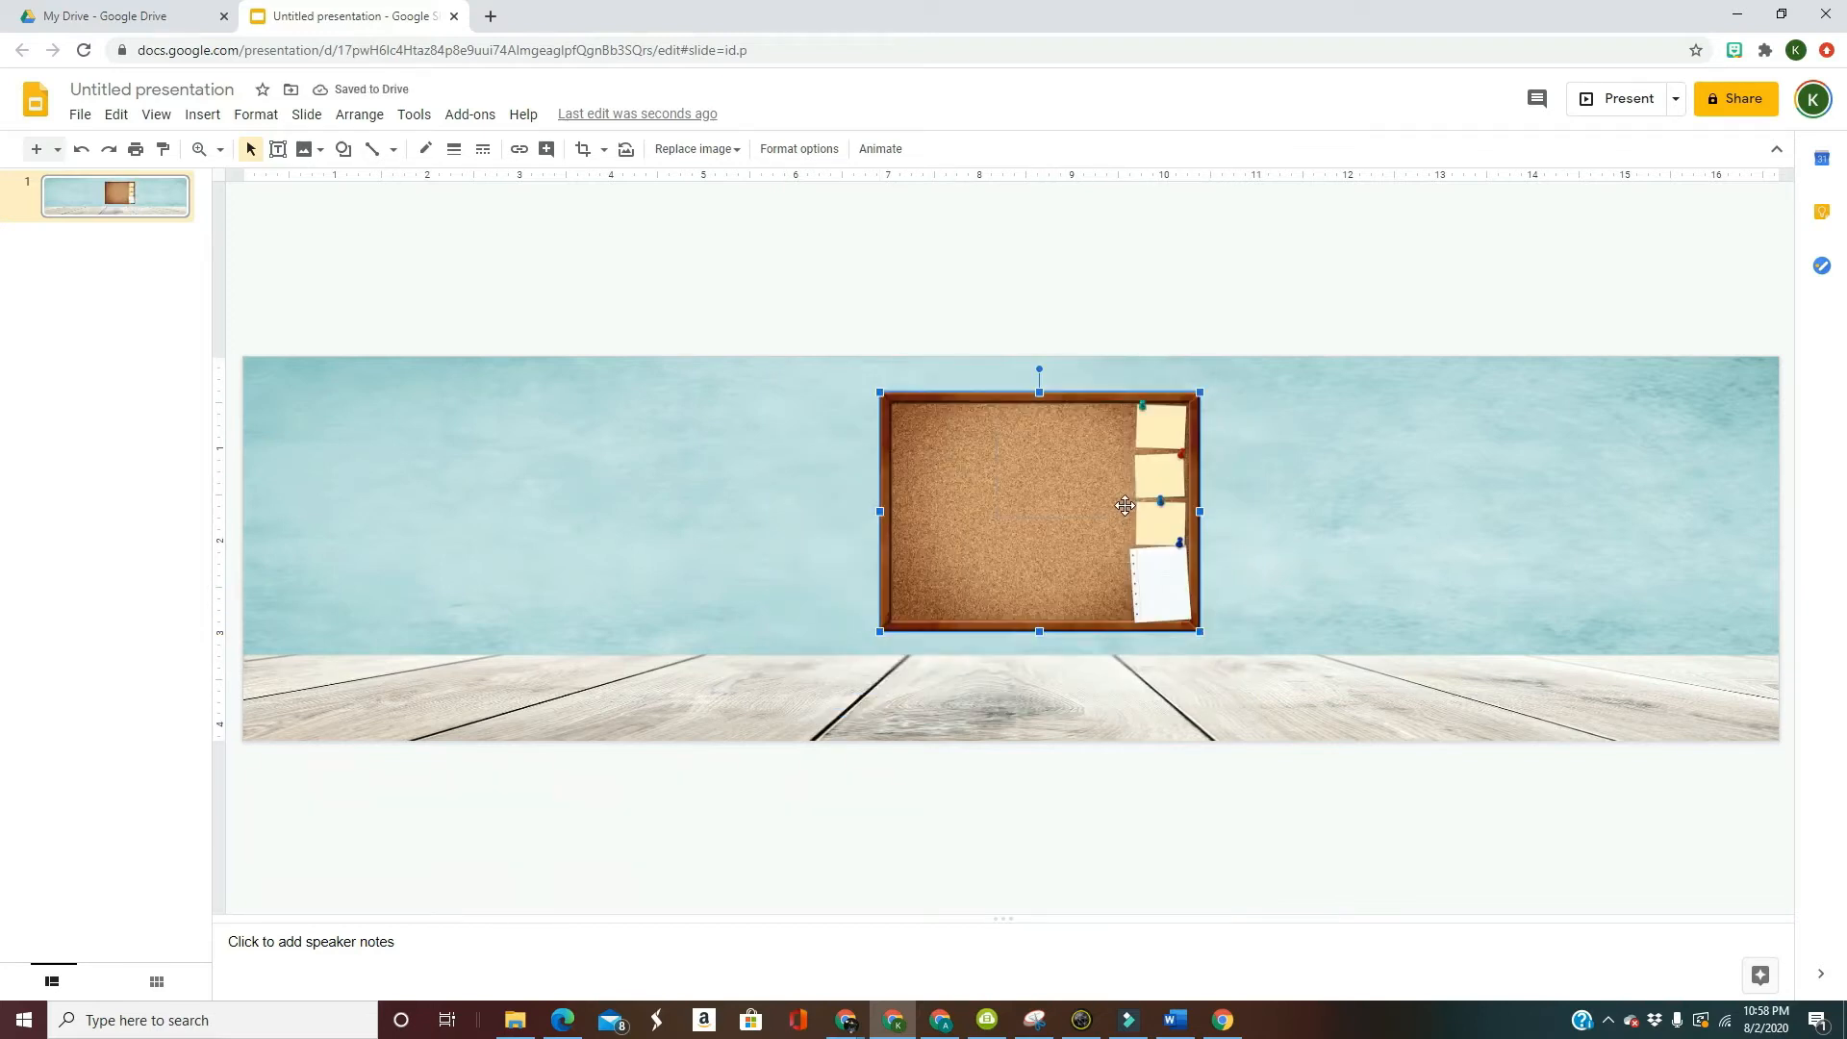
pyautogui.moveTo(1125, 507); pyautogui.dragTo(1110, 511)
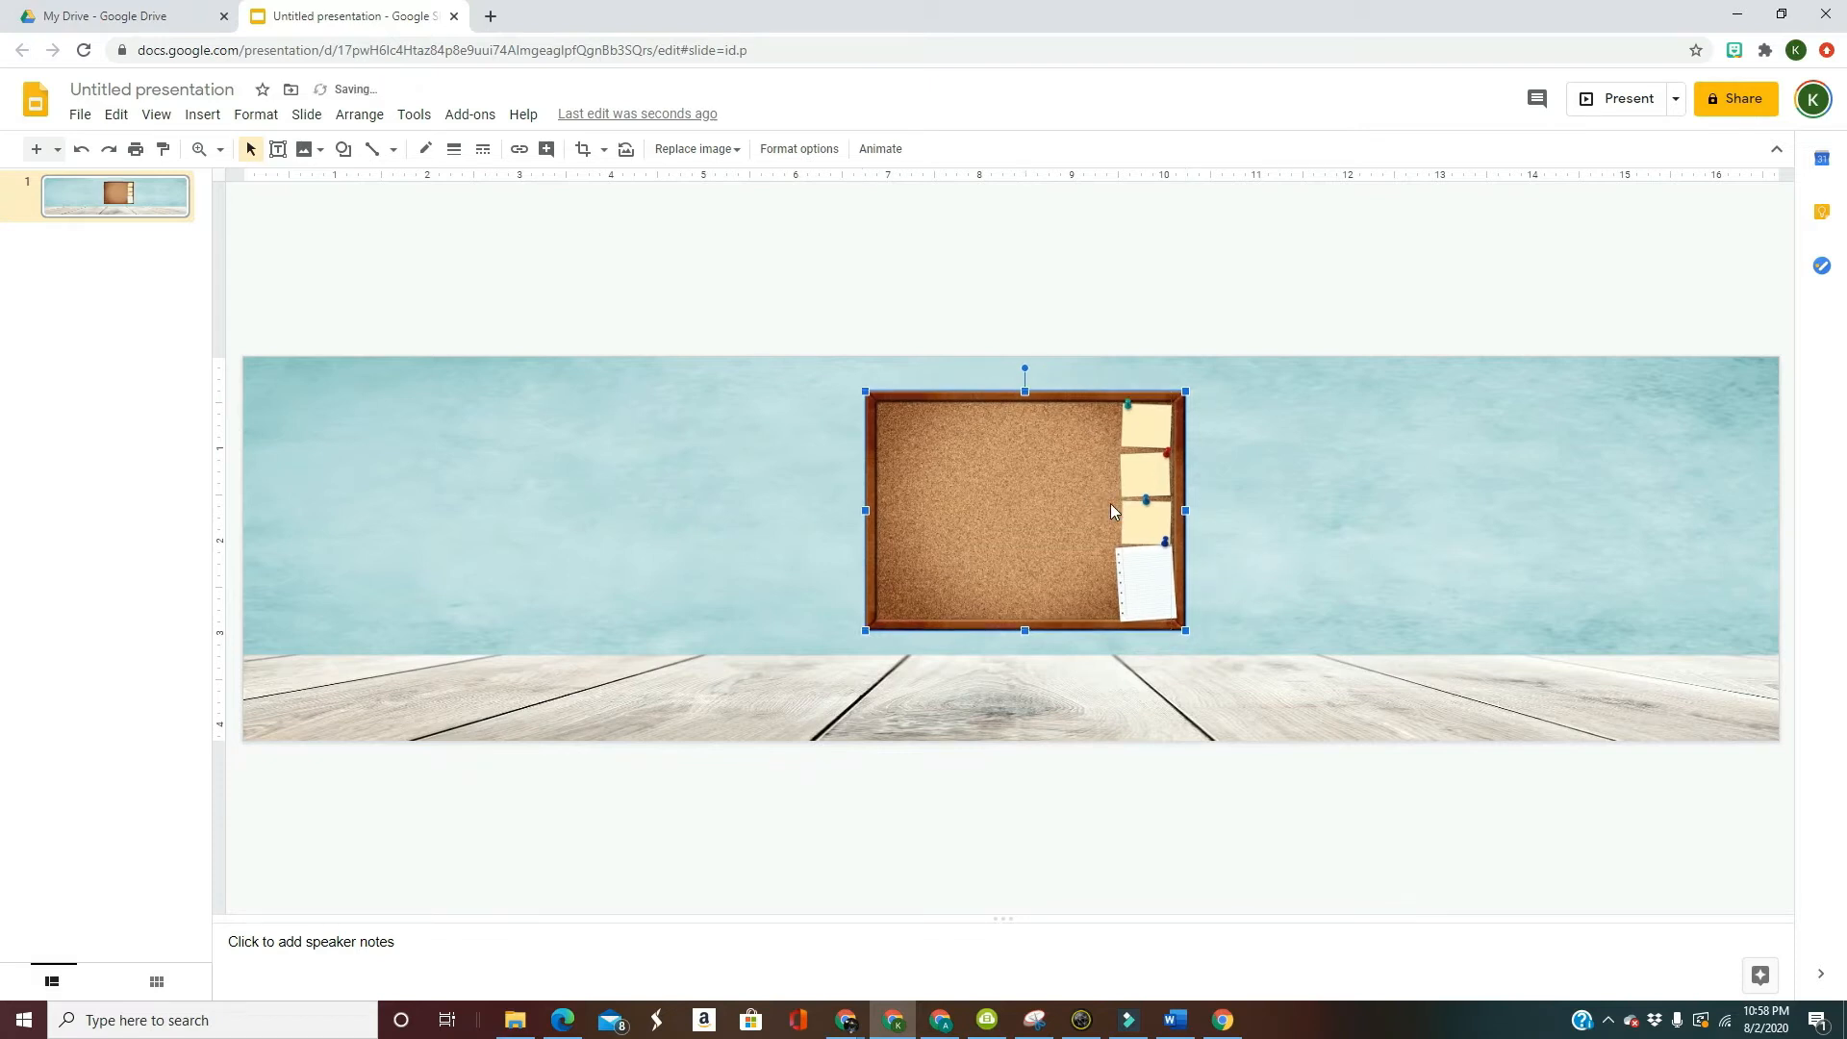
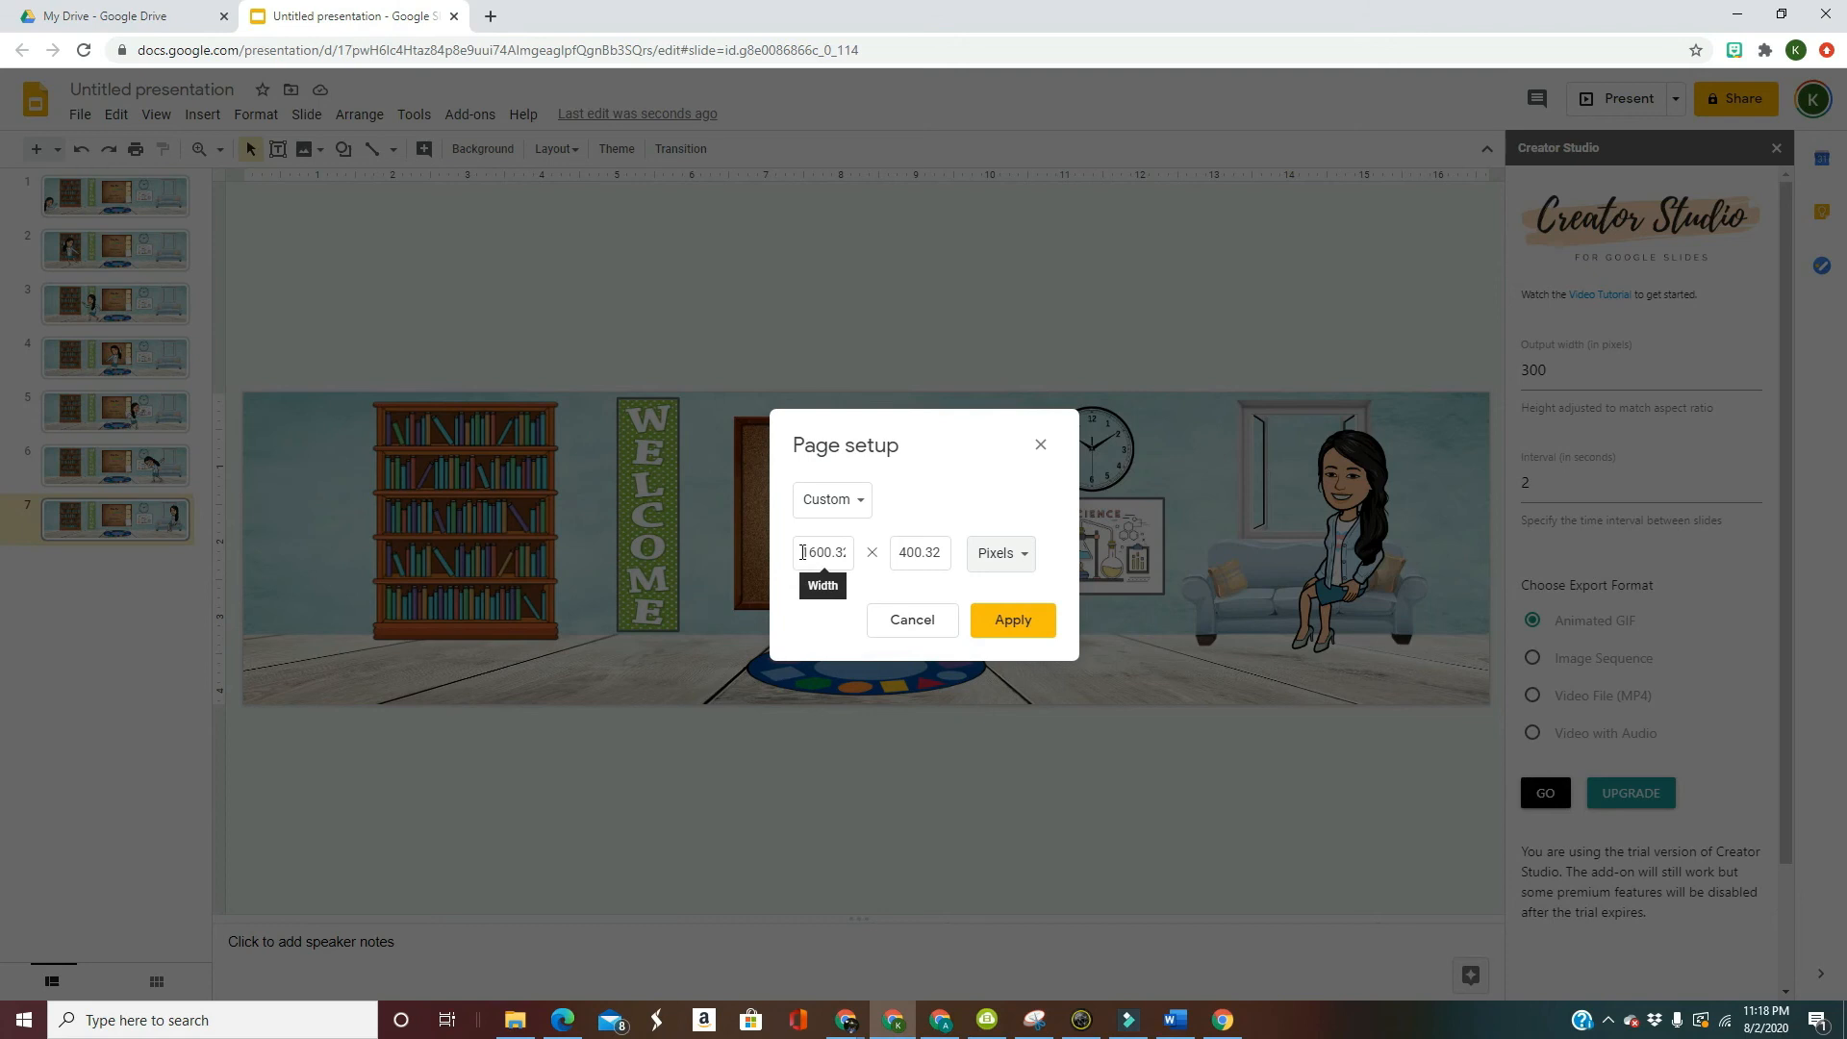
# Step: Dismiss the page setup unchanged and export the slides from Creator Studio as an animated GIF, 1600 pixels wide with a .5-second interval
pyautogui.click(913, 621)
pyautogui.doubleClick(1524, 382)
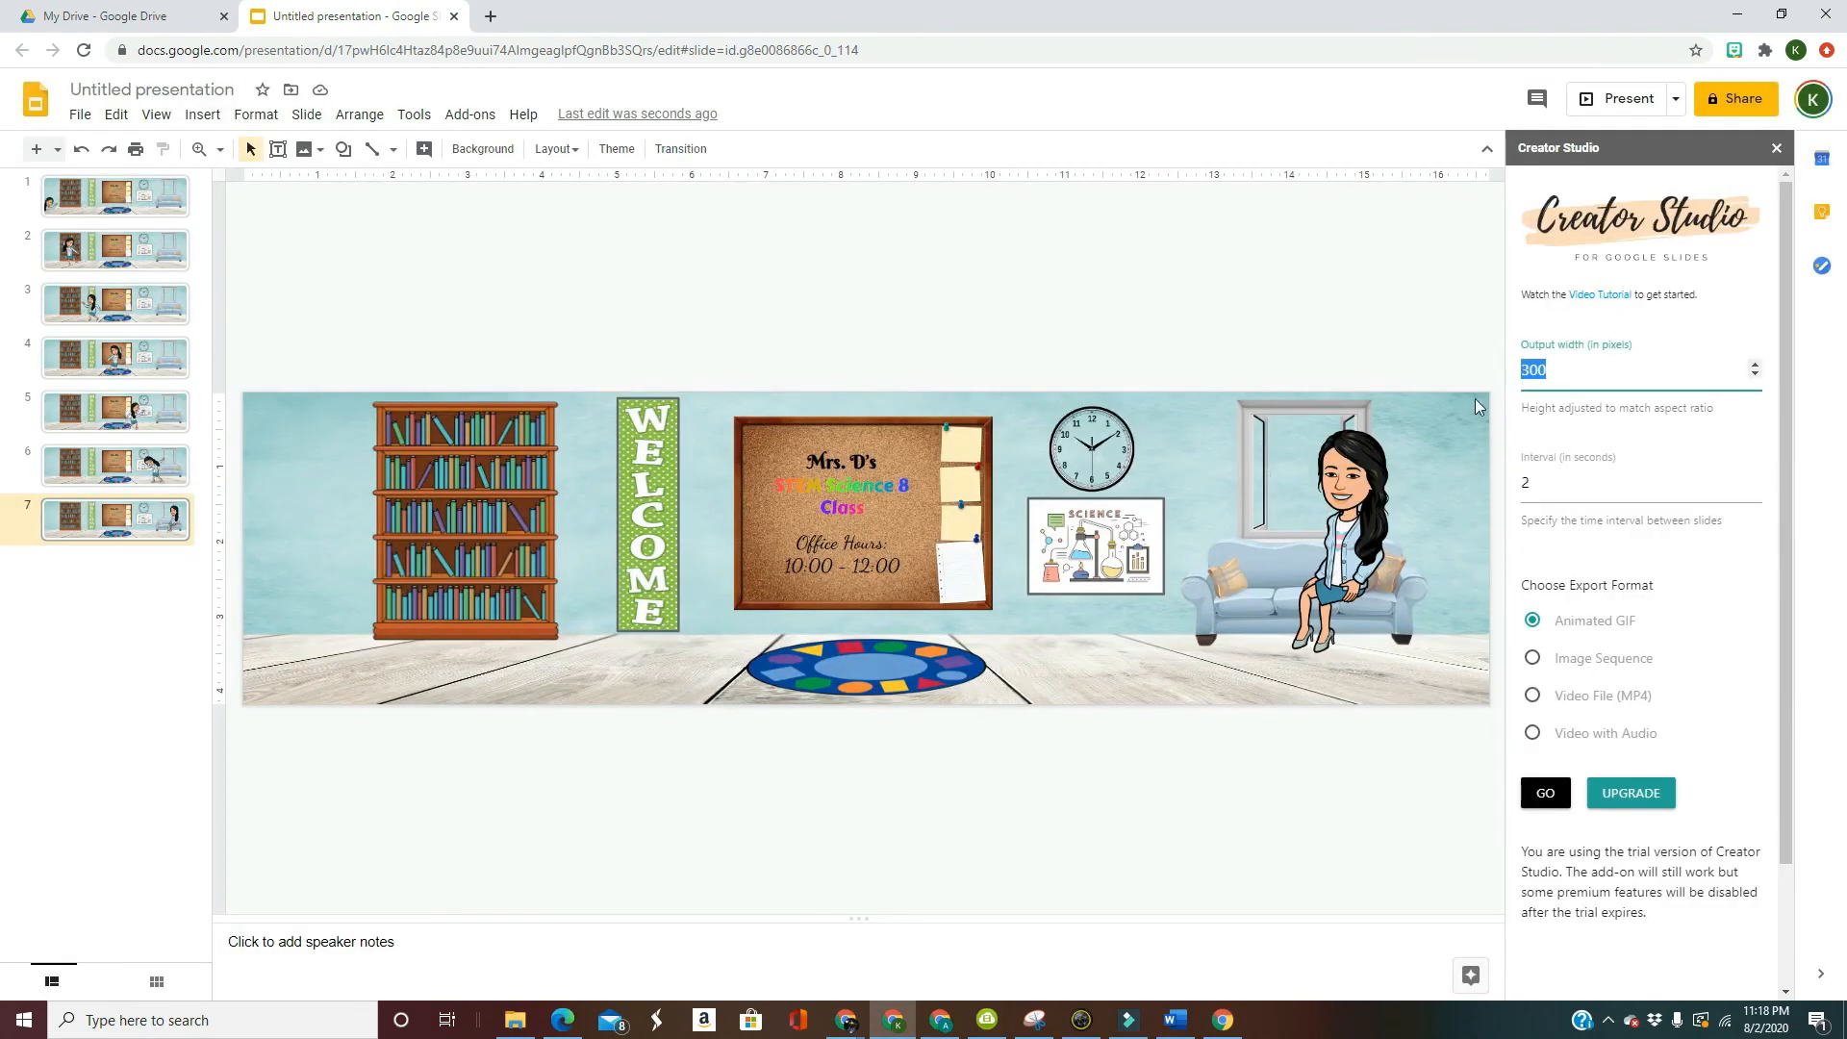
pyautogui.write('16')
pyautogui.click(1546, 482)
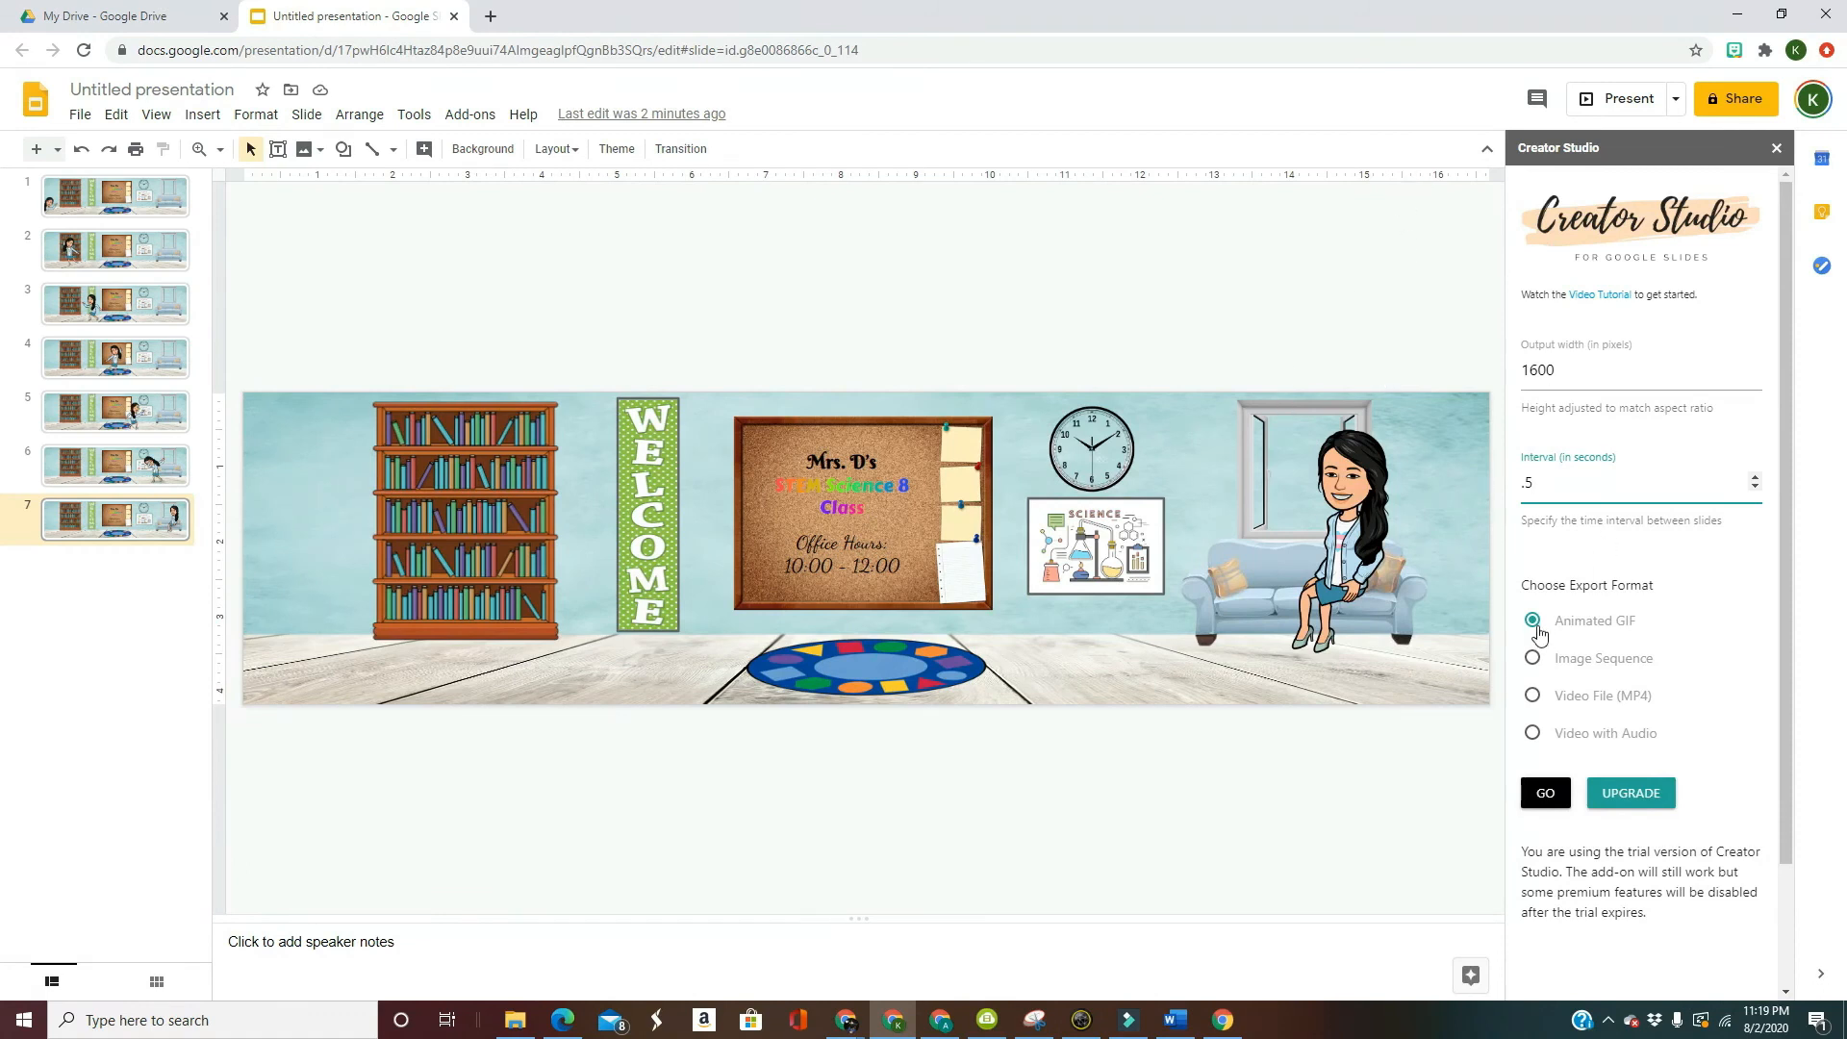
pyautogui.click(1547, 795)
# Step: Switch to Google Drive, open the Creator Studio folder and preview Untitled presentation.gif
pyautogui.click(121, 17)
pyautogui.doubleClick(312, 495)
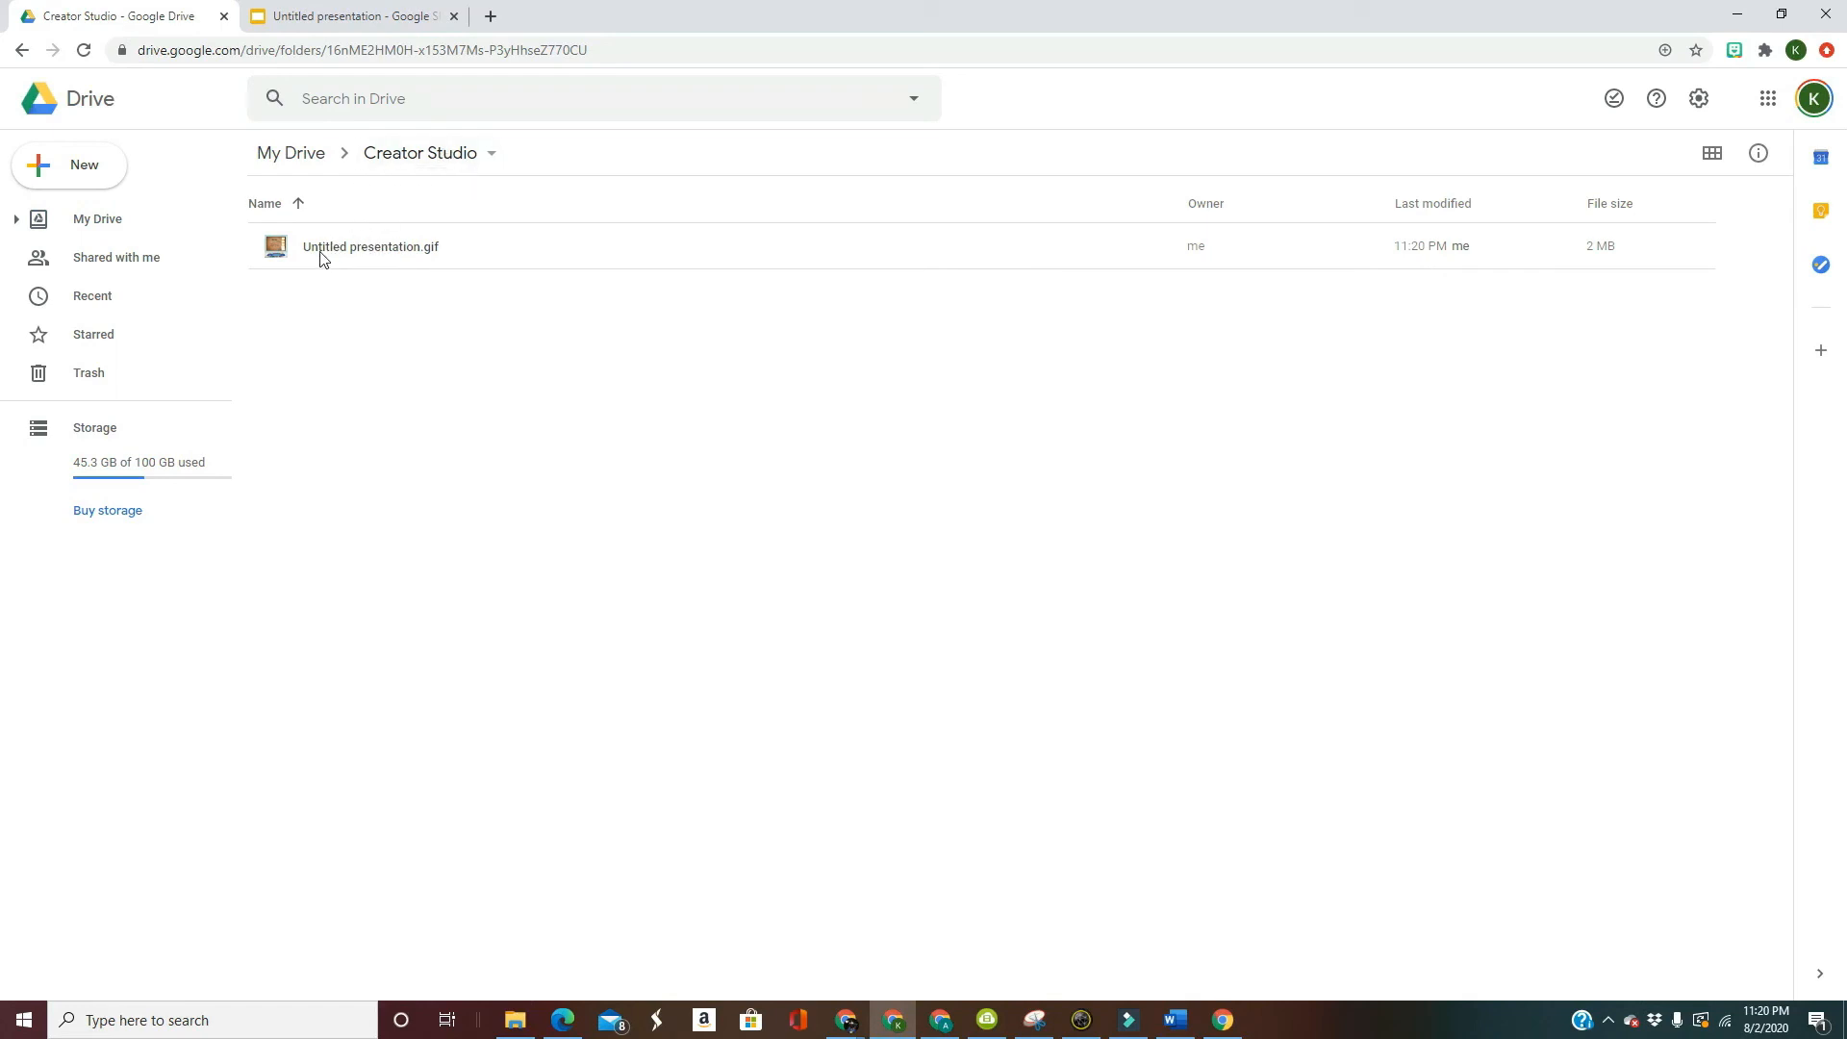
pyautogui.doubleClick(356, 246)
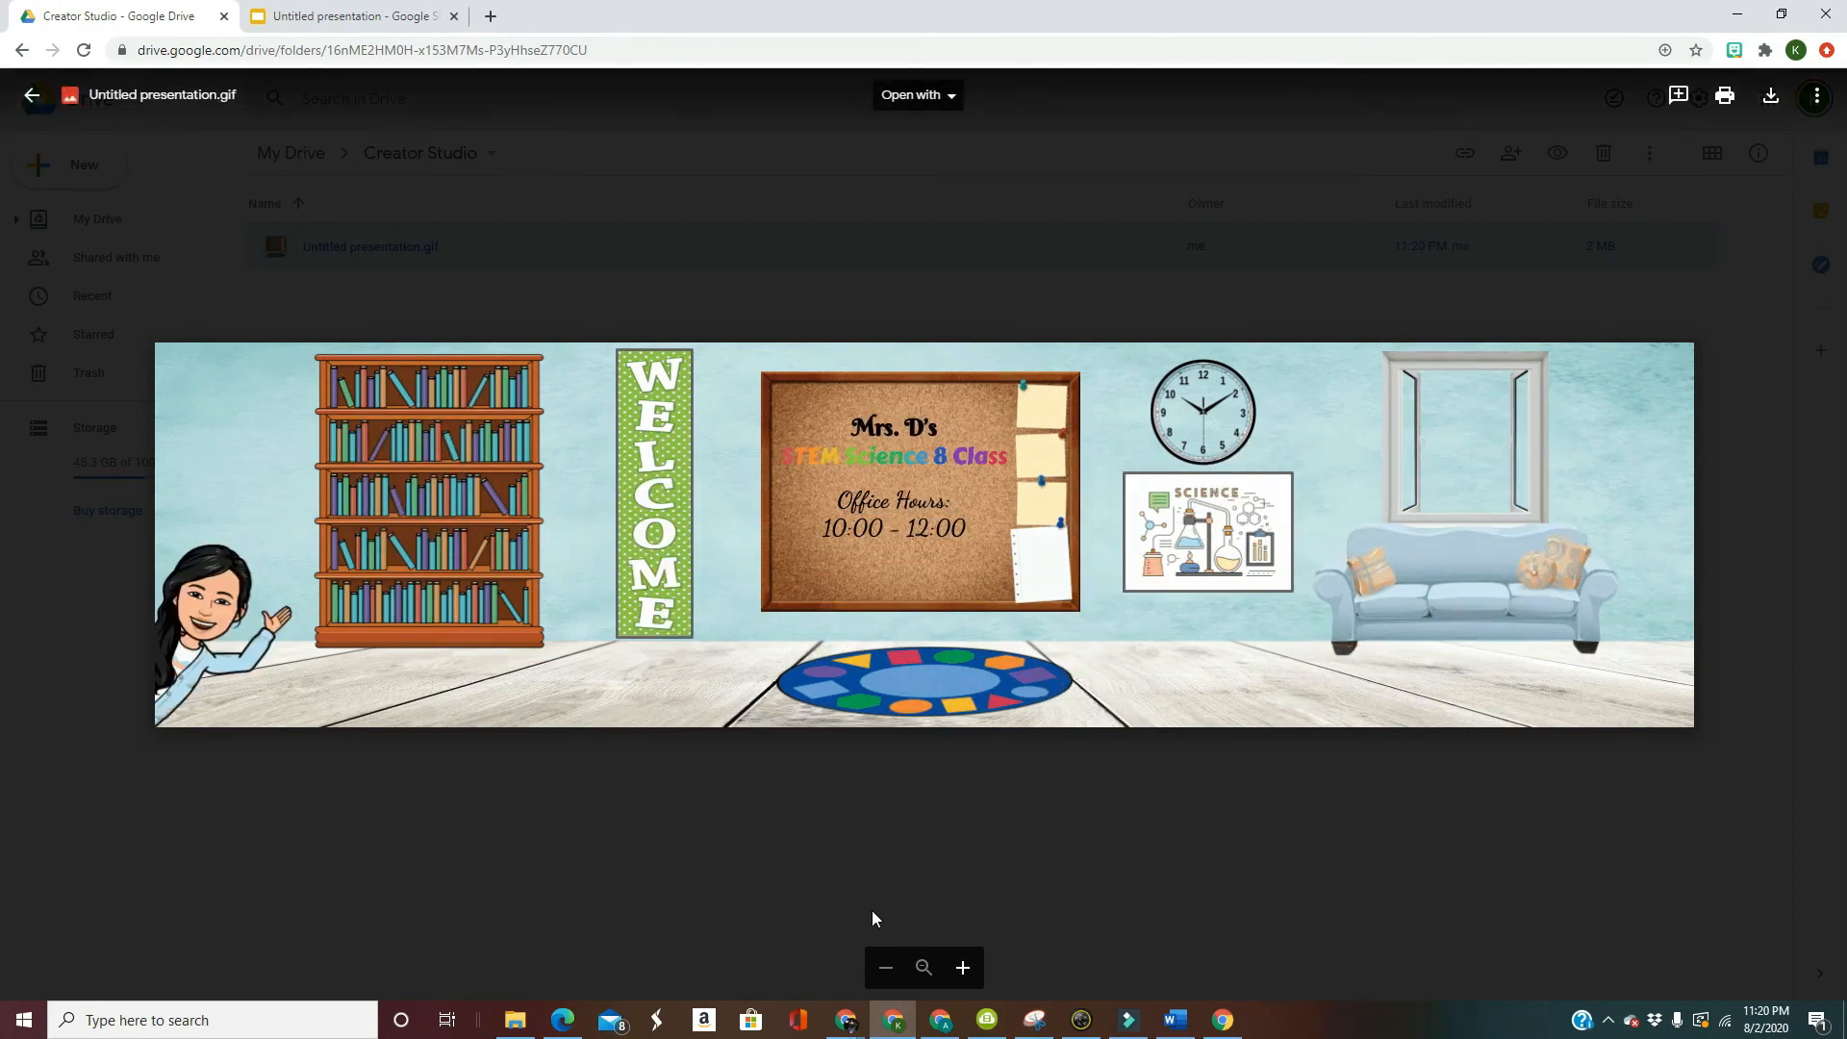
# Step: Download Untitled presentation.gif from the Creator Studio folder to the computer
pyautogui.click(362, 247)
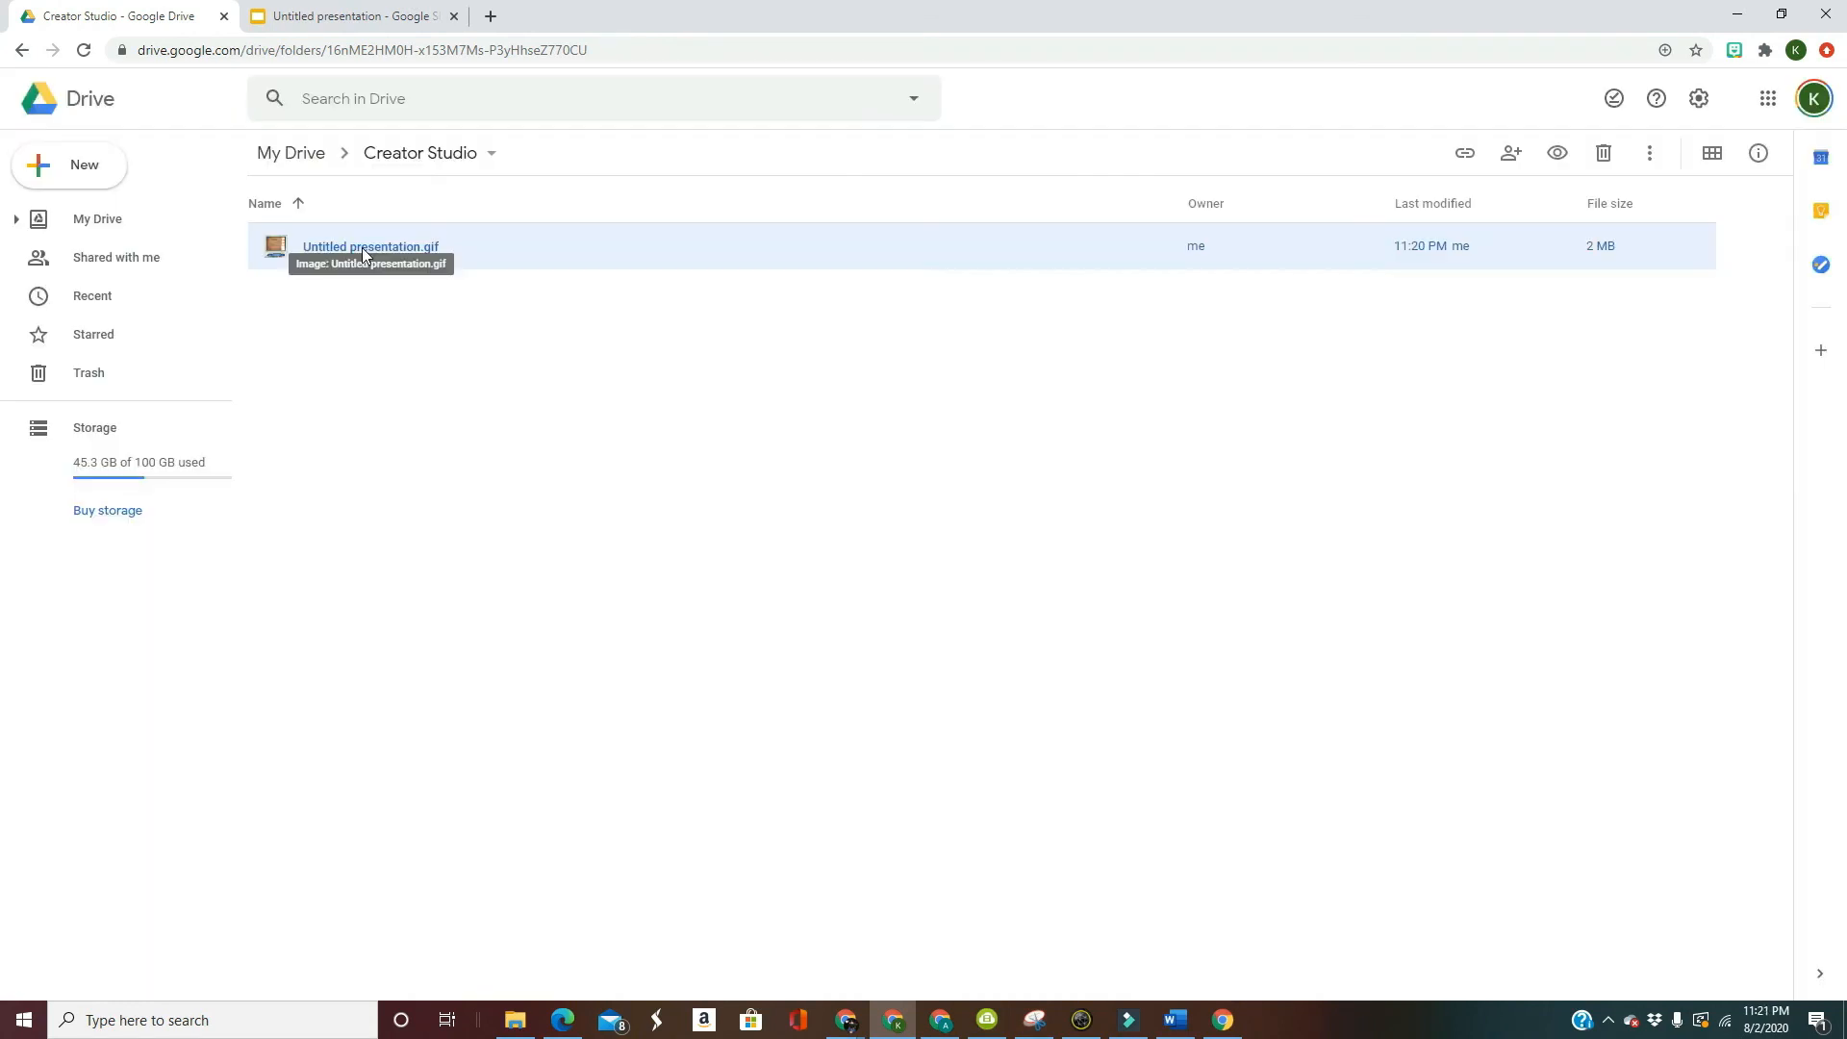
pyautogui.rightClick(362, 246)
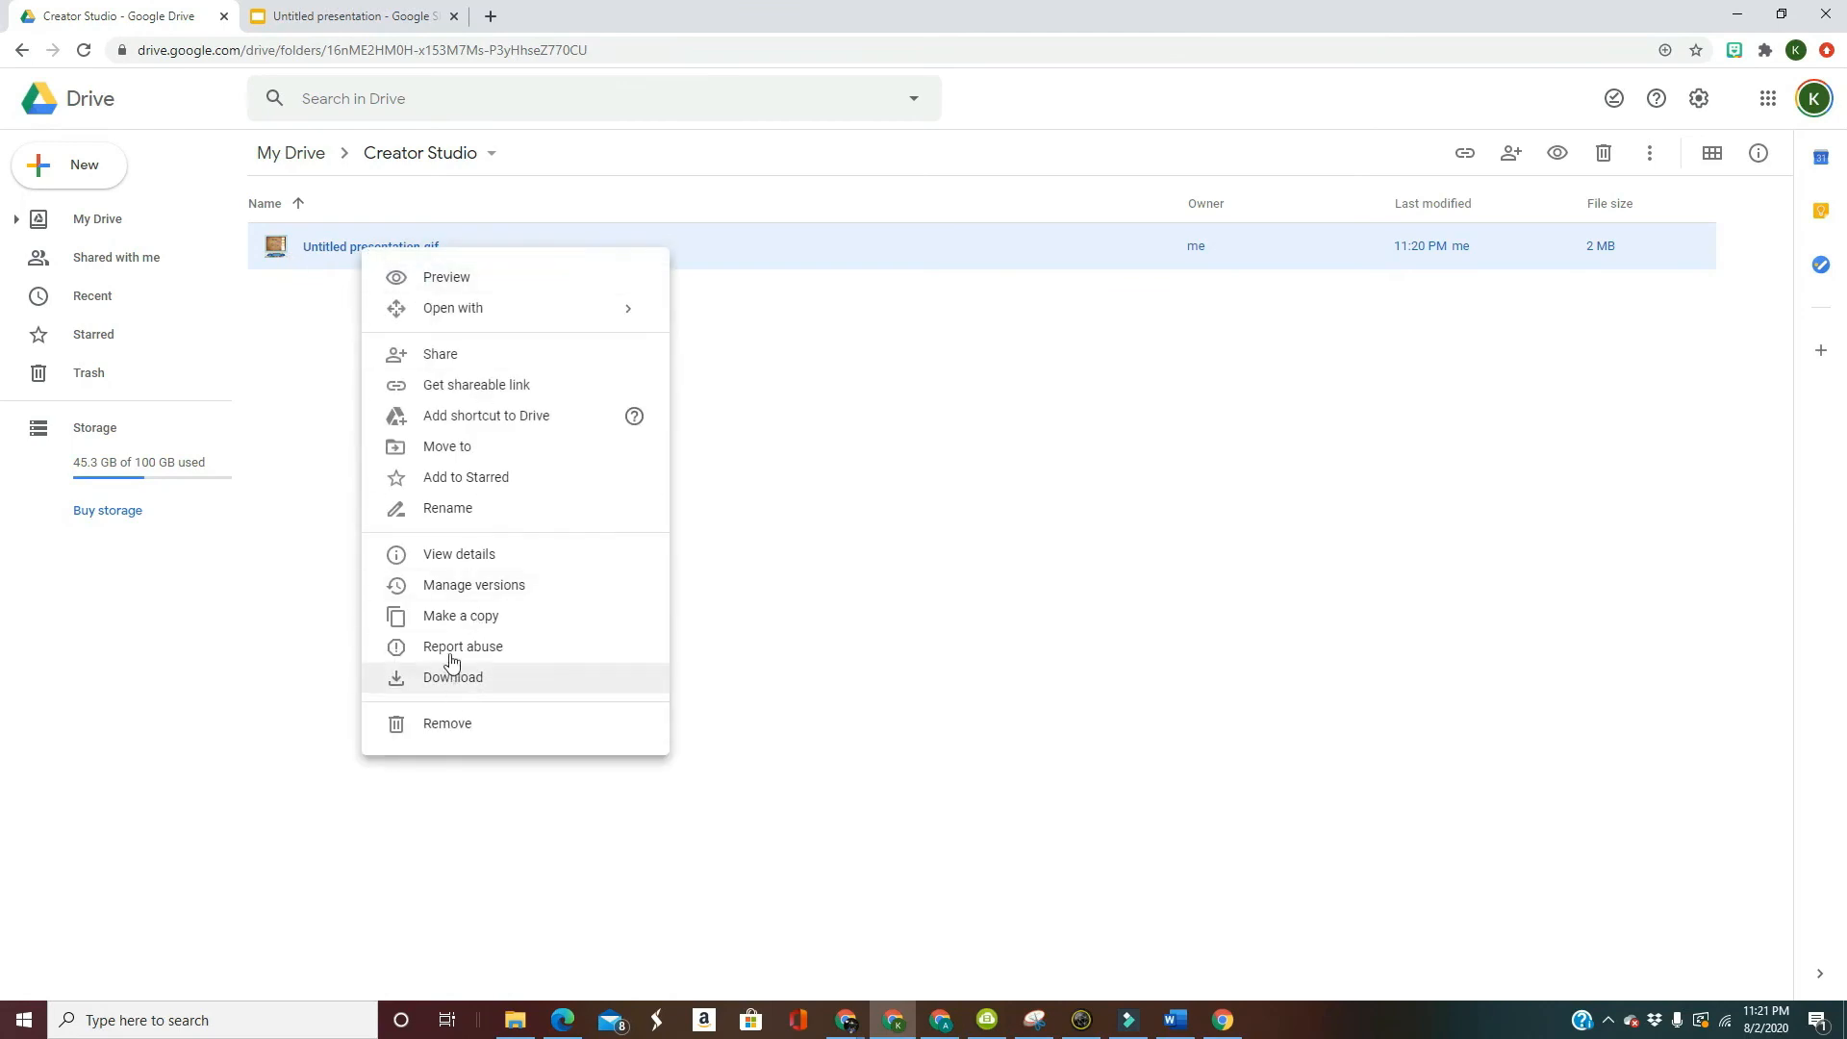
pyautogui.click(468, 679)
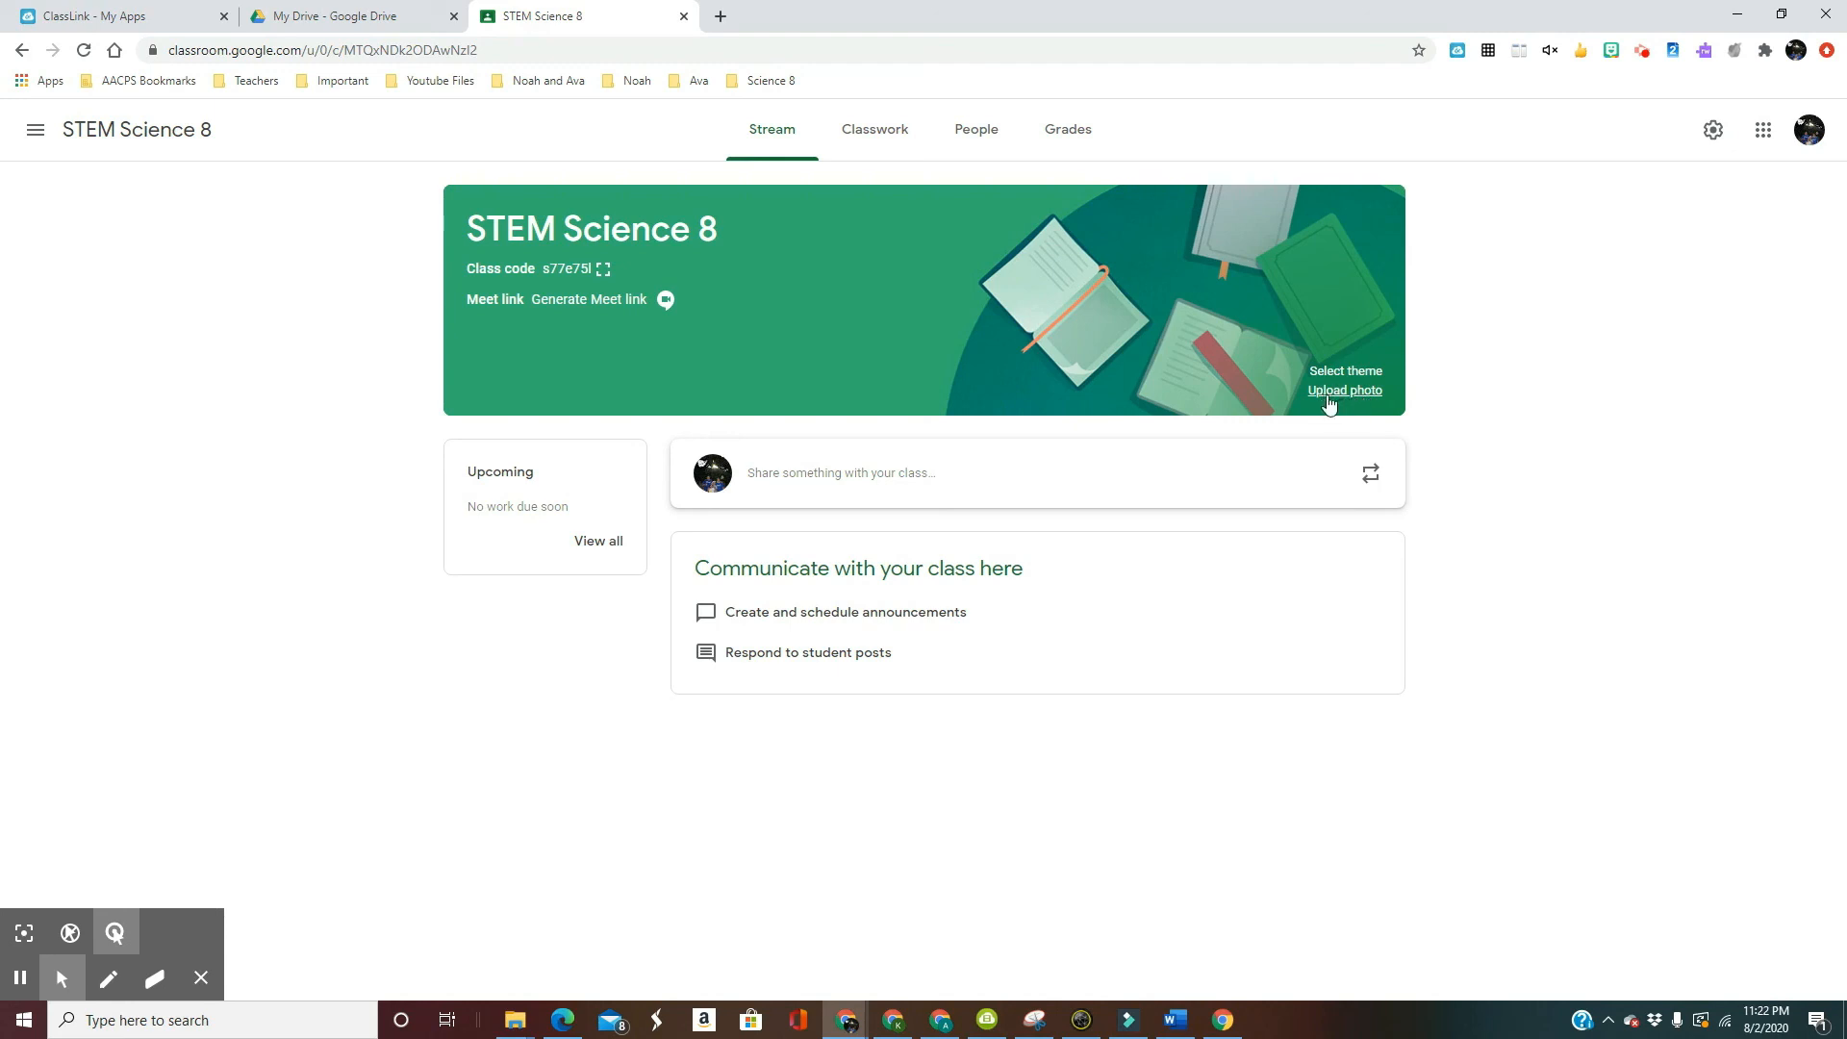
# Step: Upload Untitled presentation (1) from the Gifs folder as the header photo of the STEM Science 8 class in Google Classroom
pyautogui.click(1328, 396)
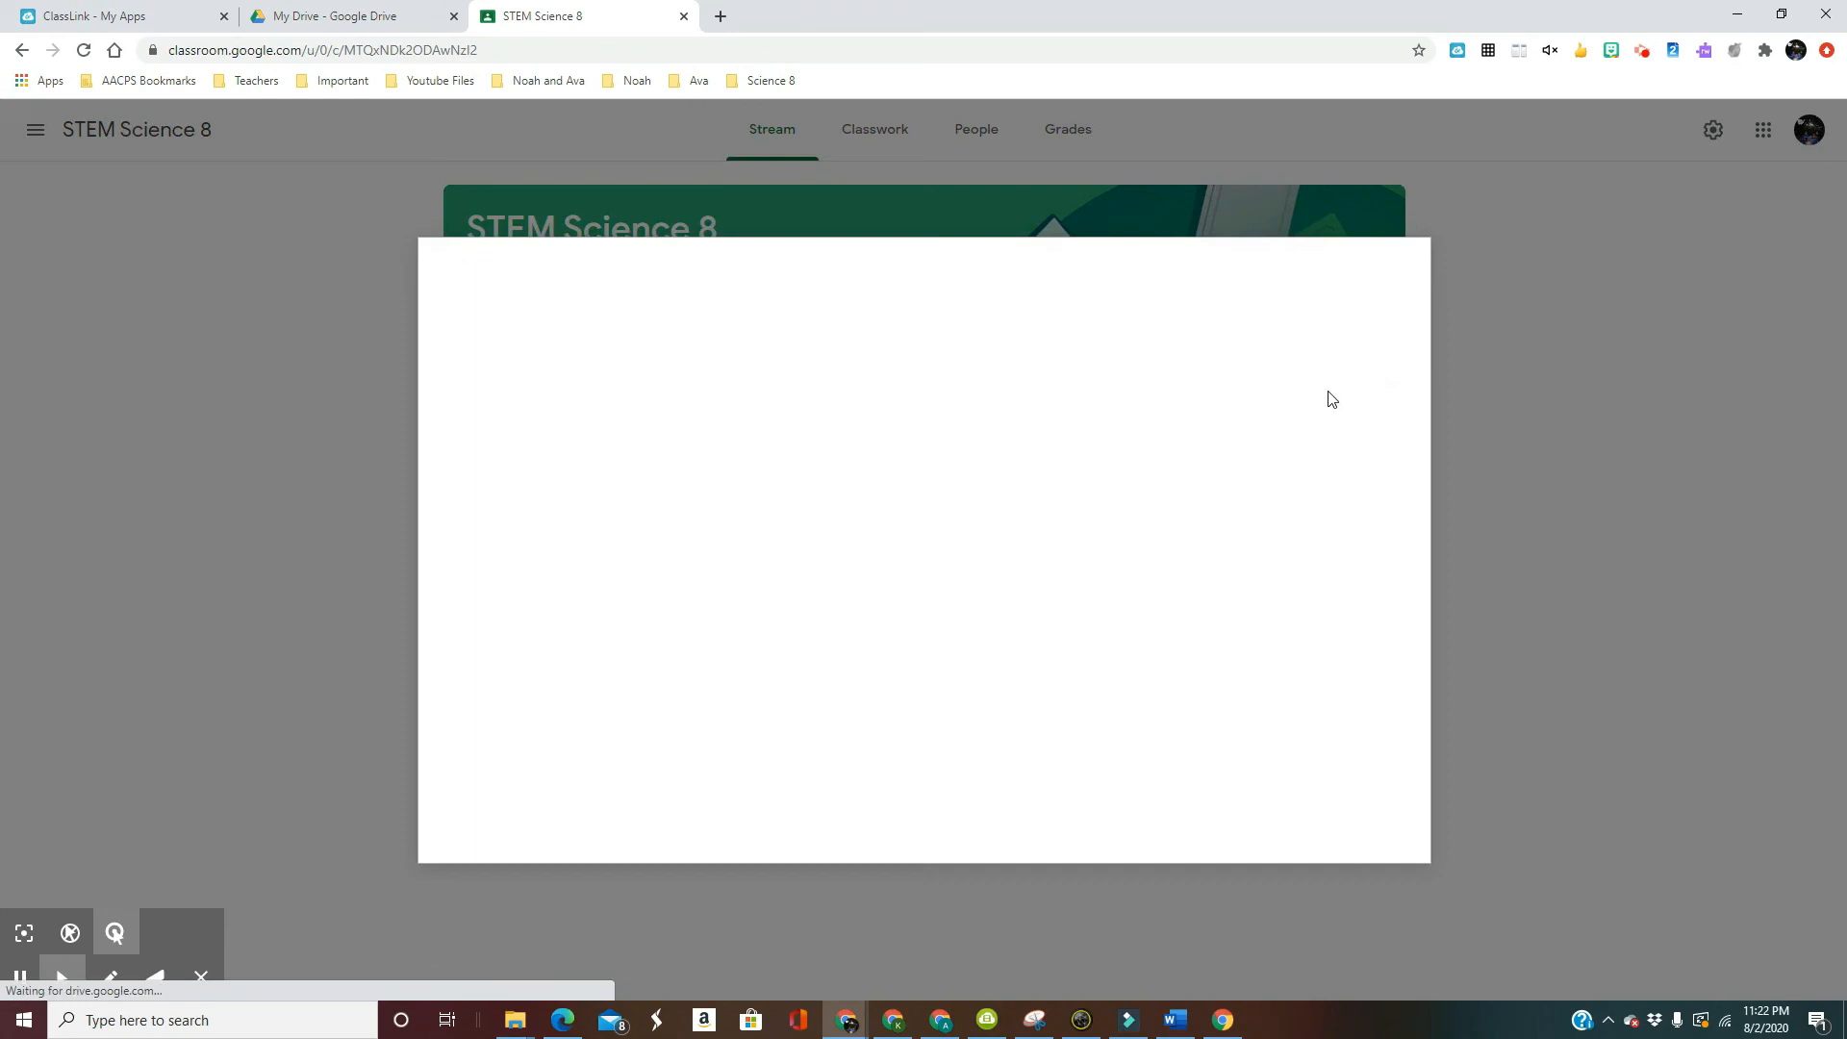
pyautogui.click(920, 662)
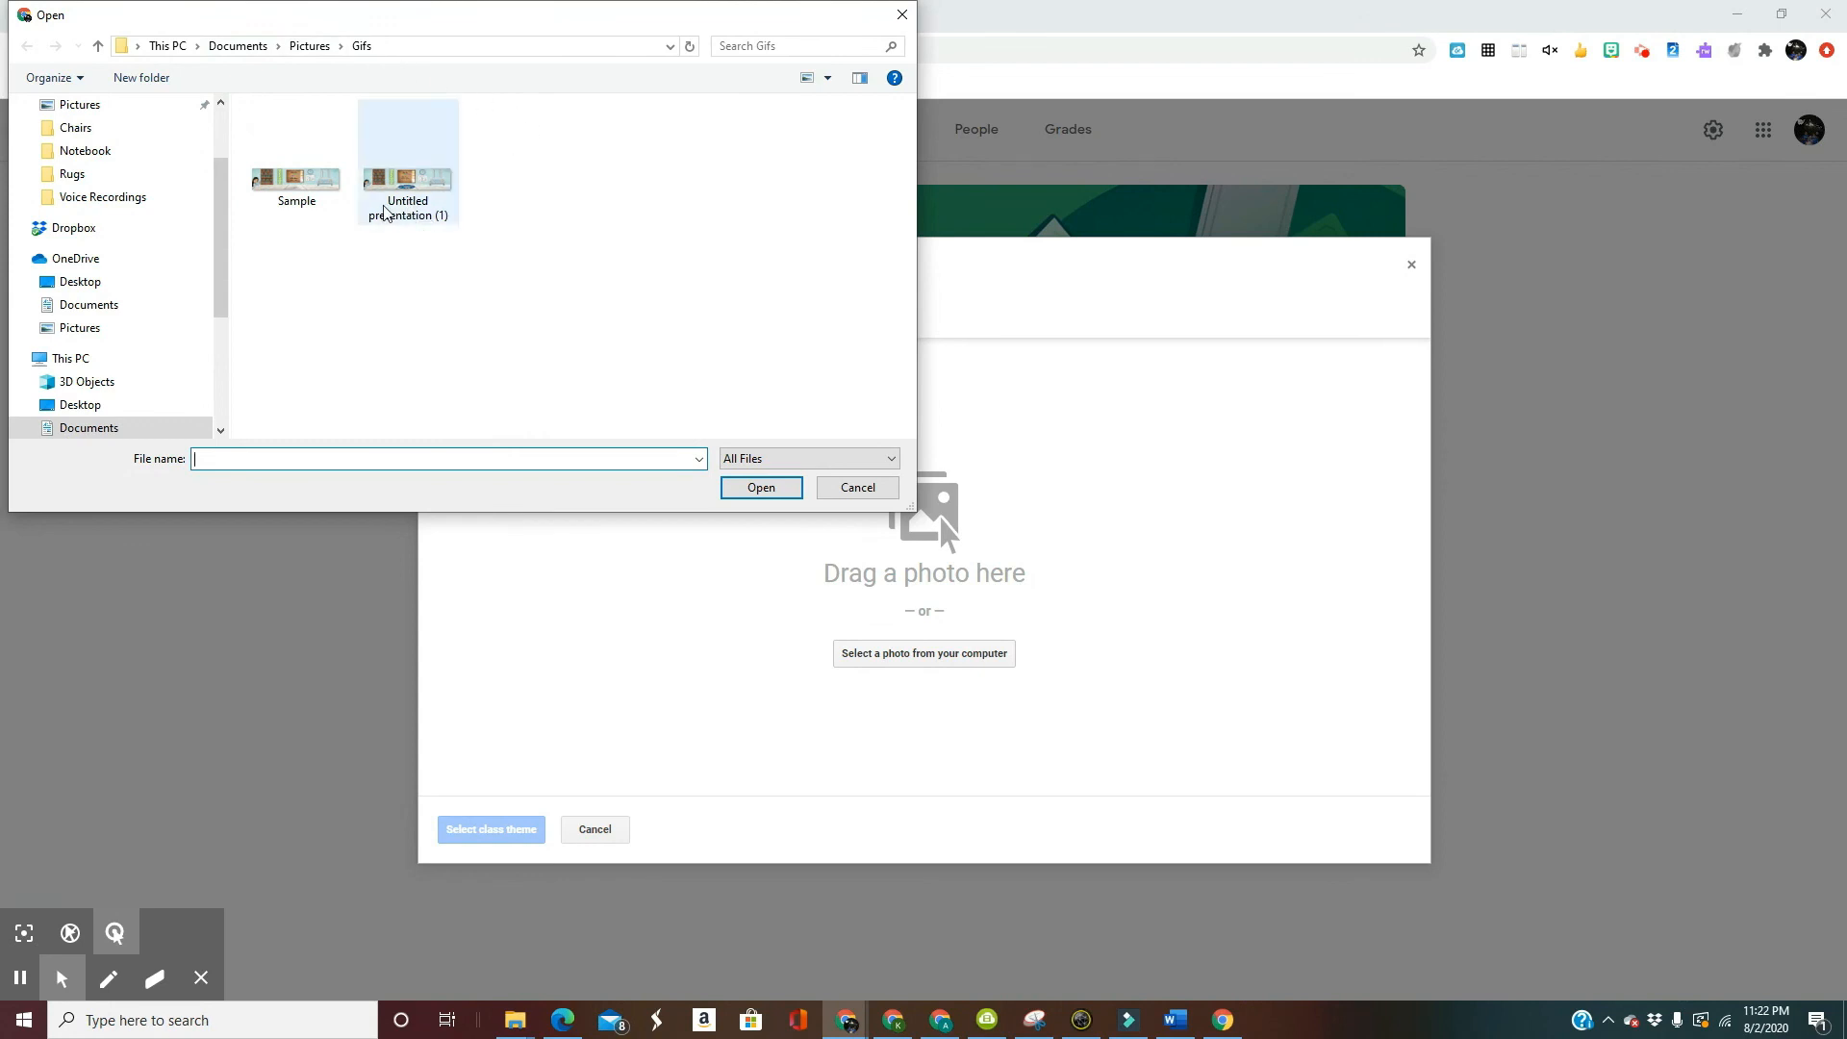
pyautogui.doubleClick(403, 198)
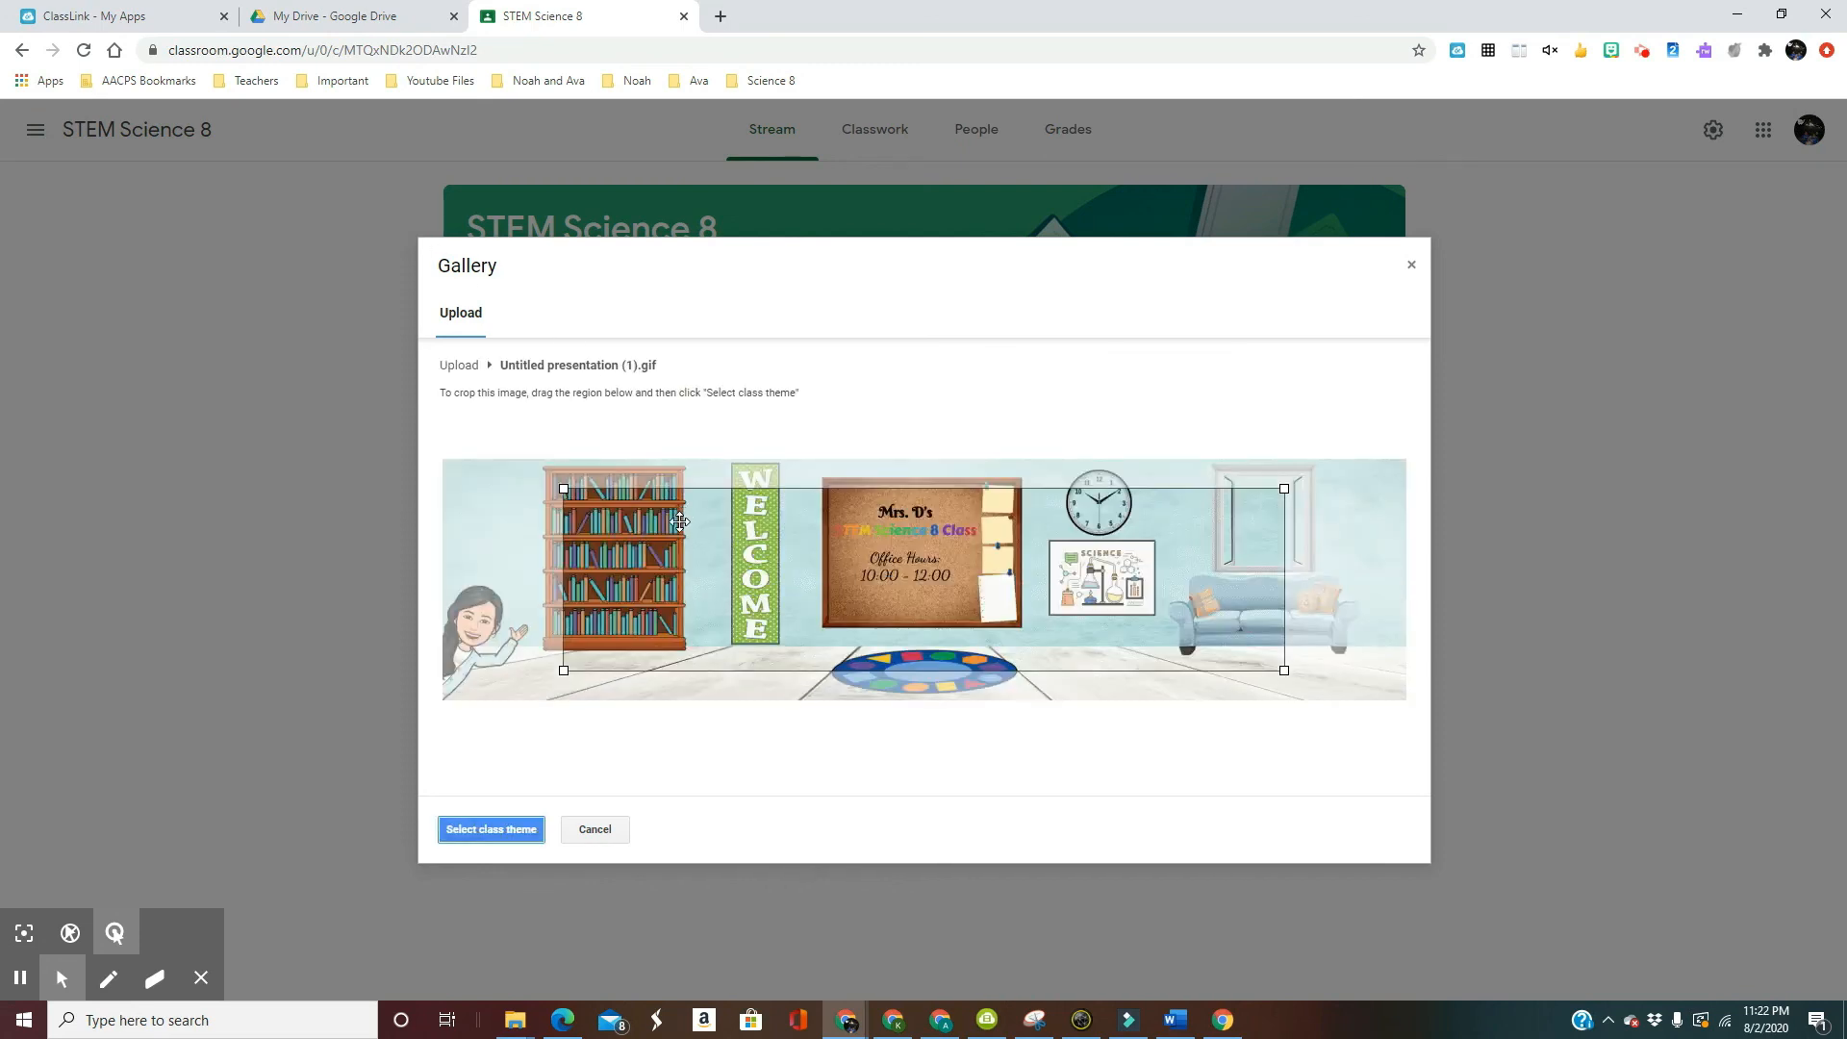
# Step: Extend the crop region to cover the whole classroom image and apply it as the class theme
pyautogui.moveTo(630, 577); pyautogui.dragTo(503, 530)
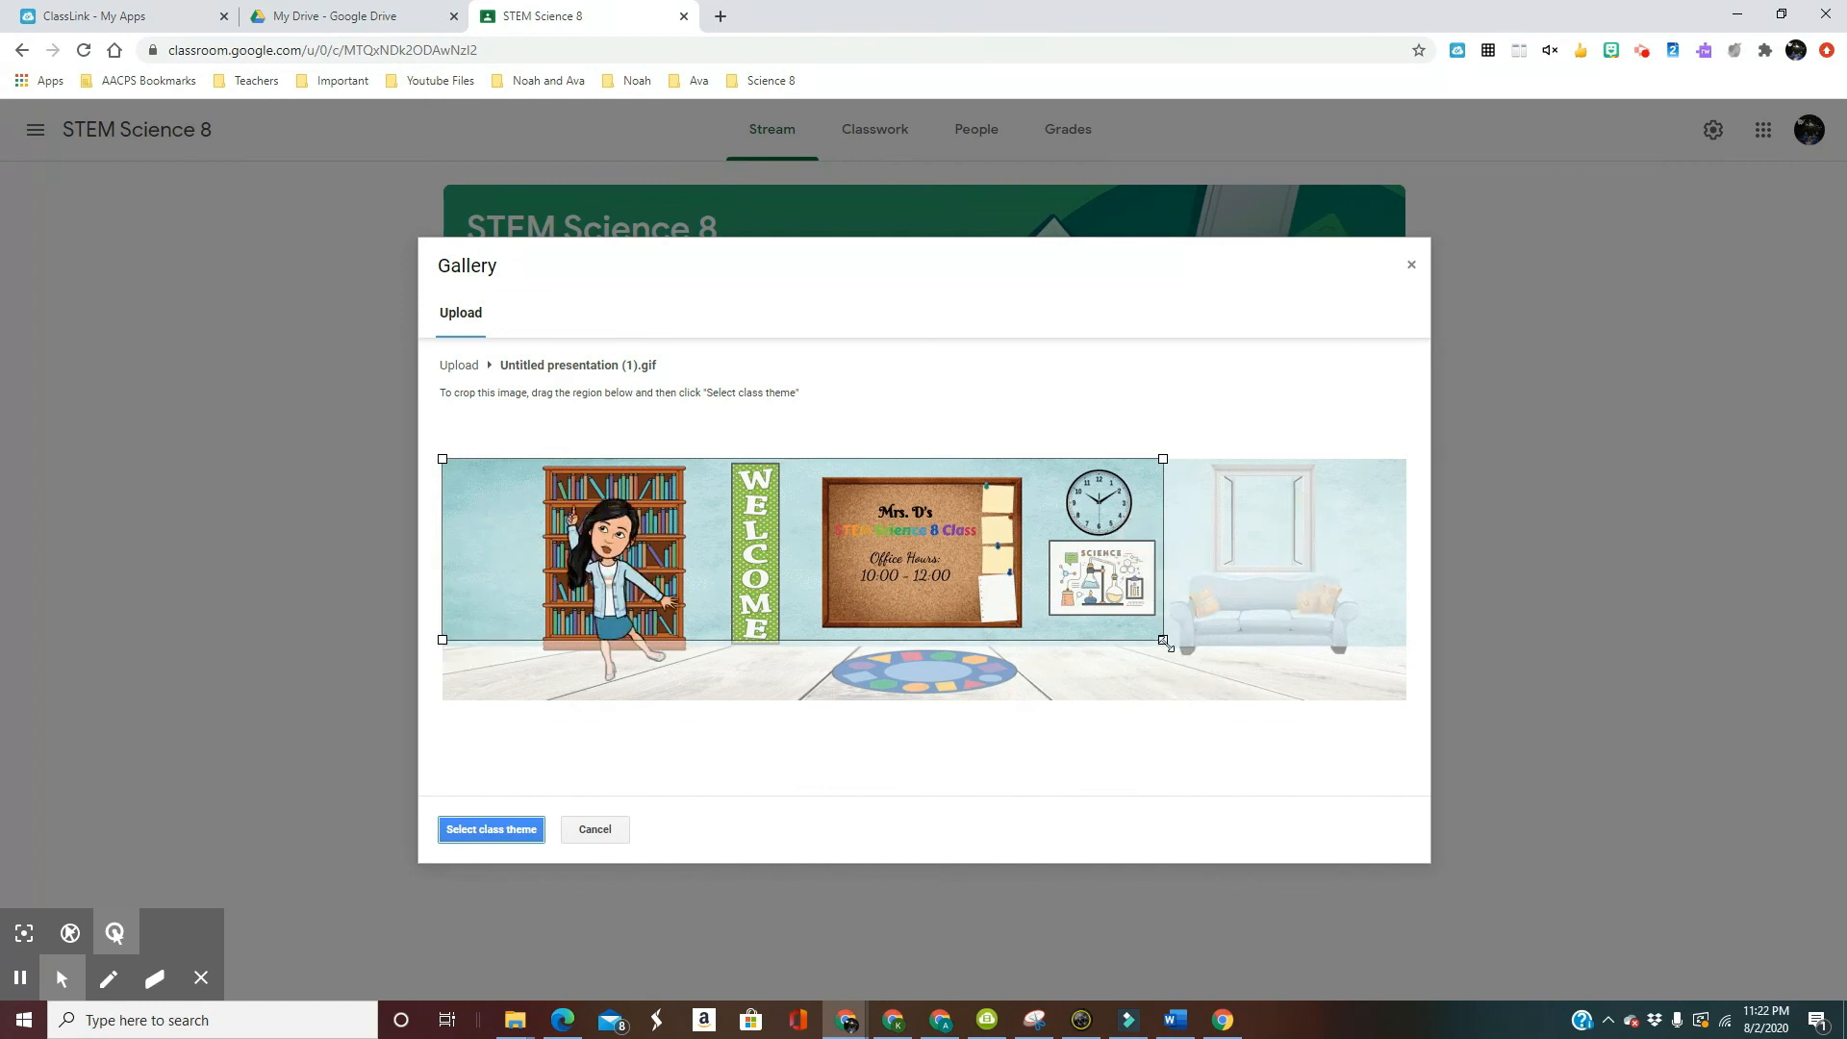
pyautogui.moveTo(1165, 641); pyautogui.dragTo(1452, 706)
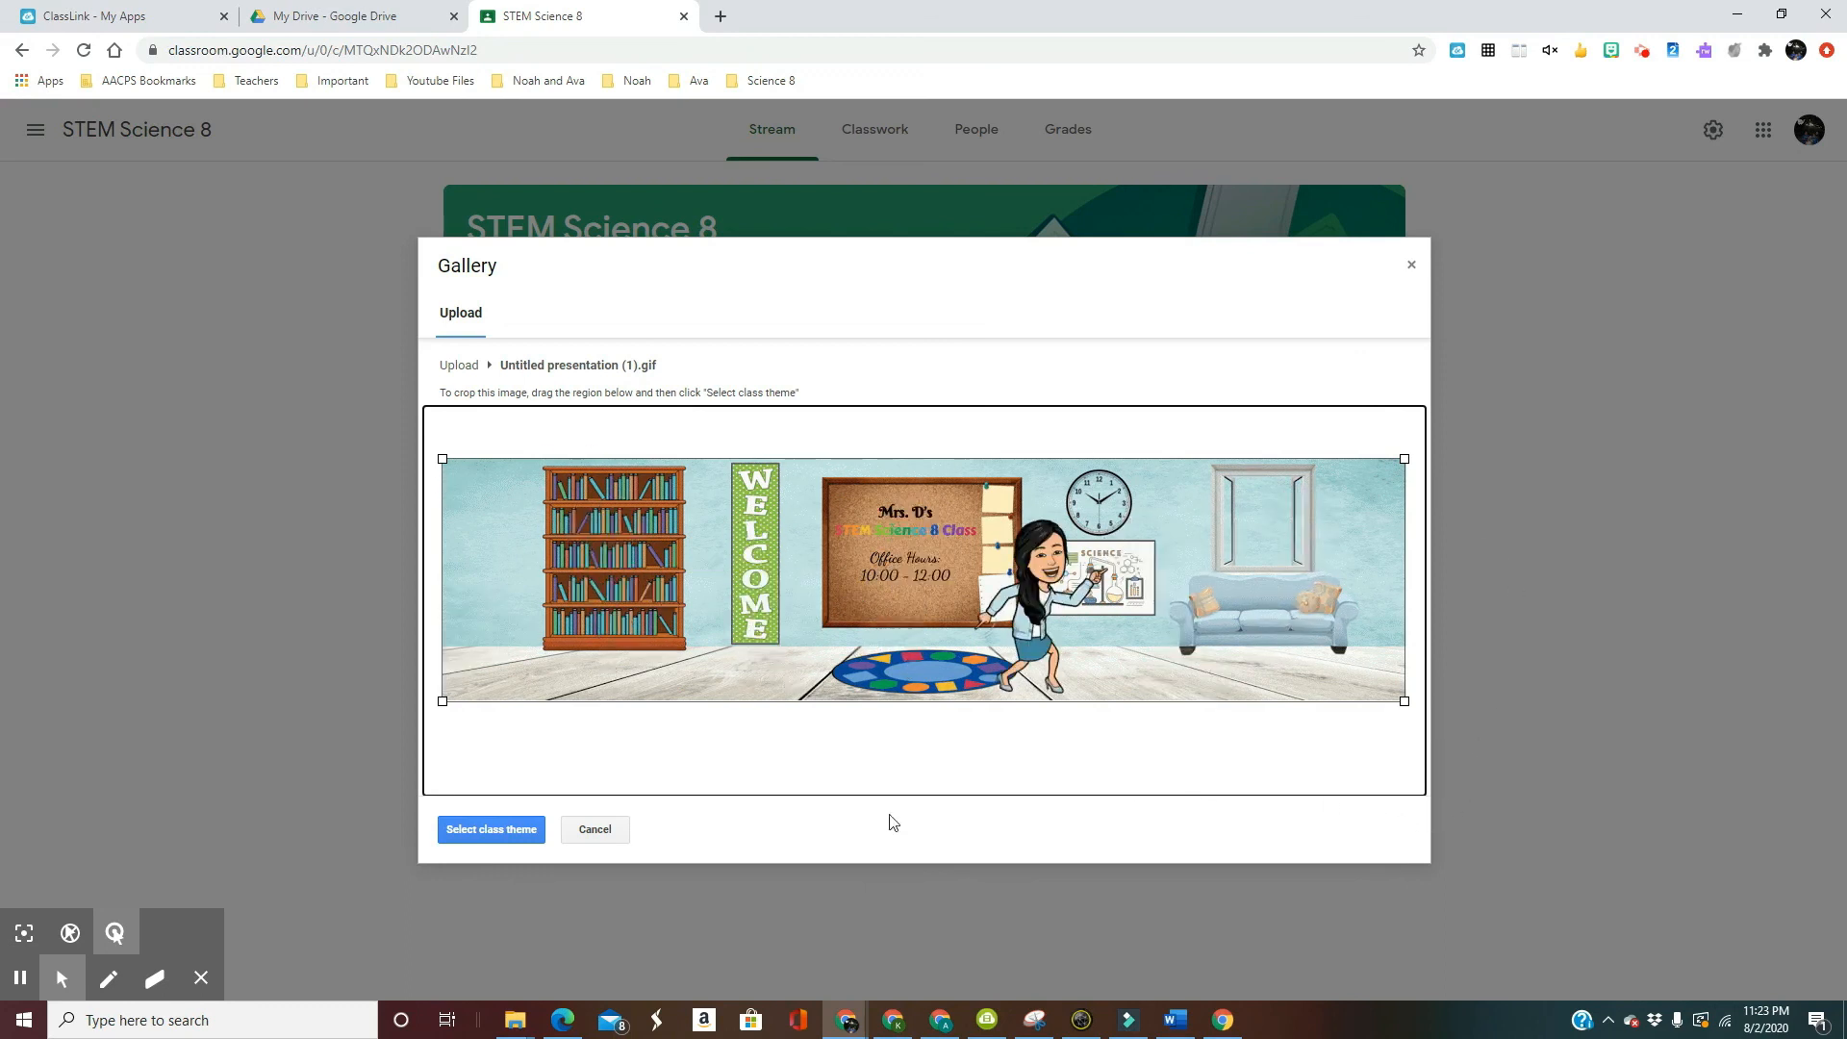
pyautogui.click(515, 837)
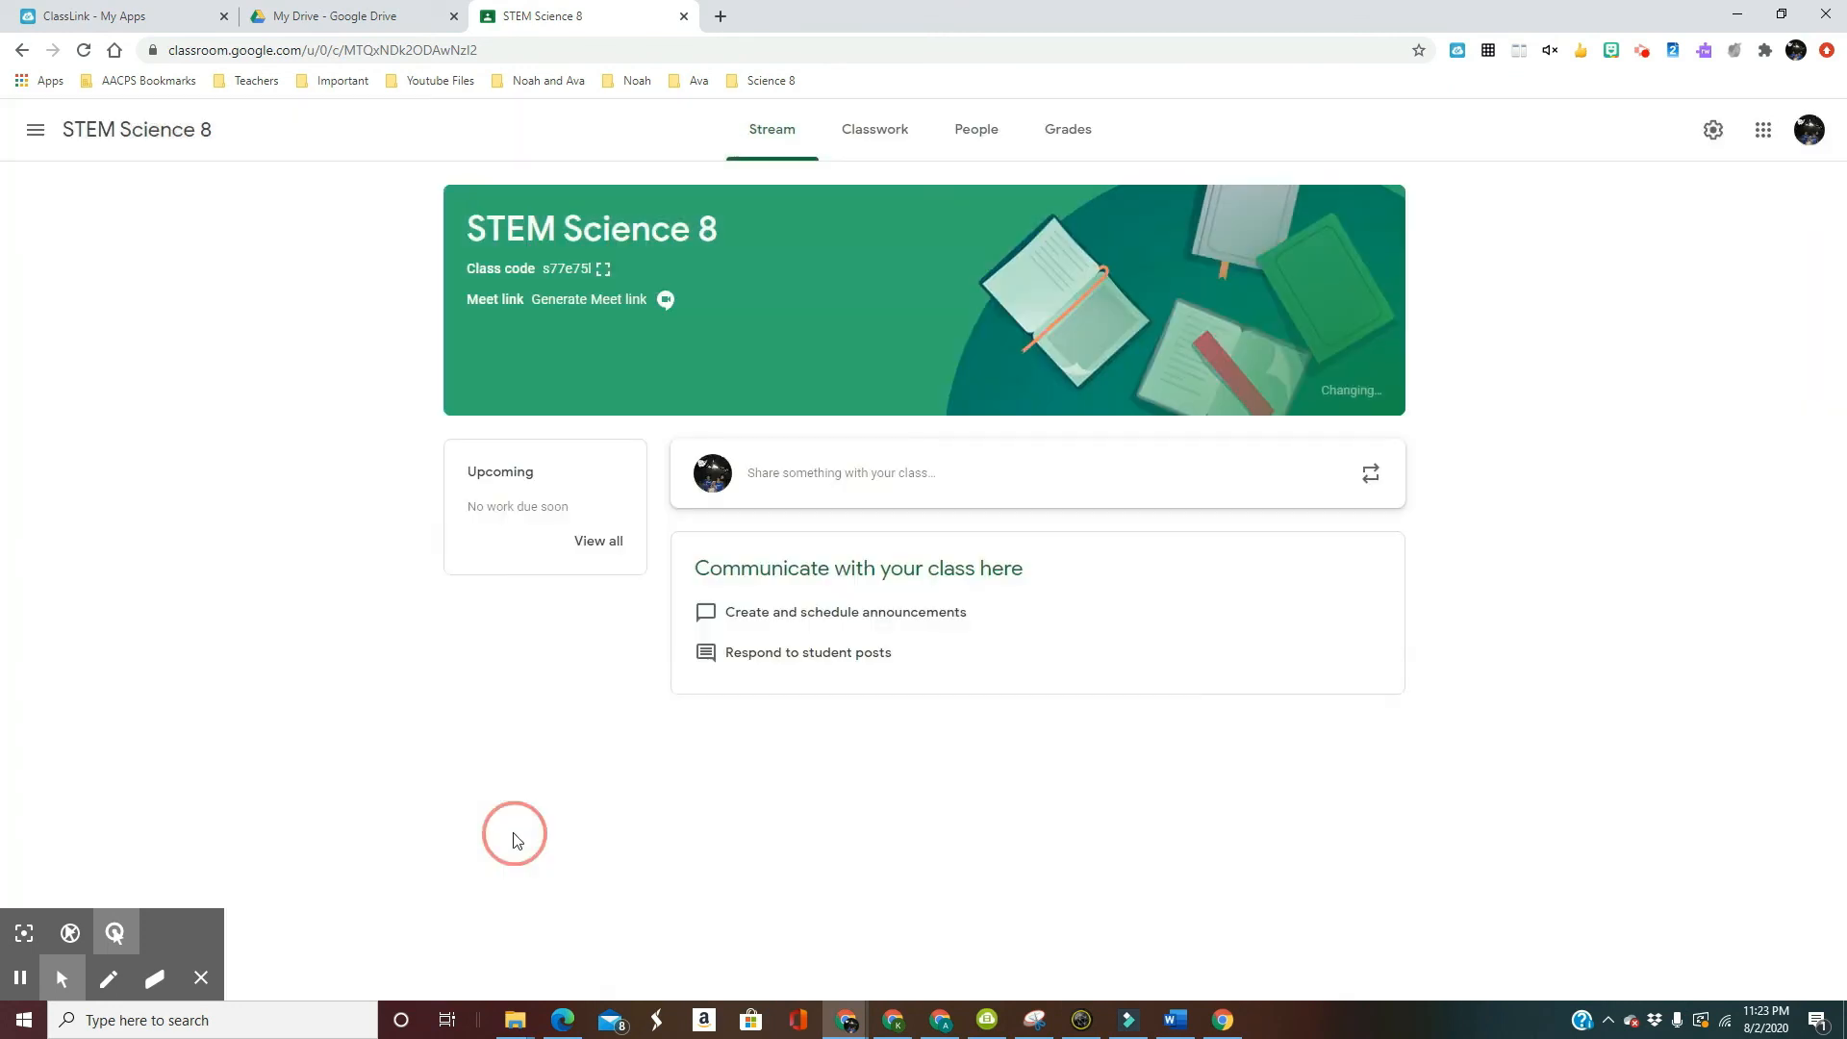